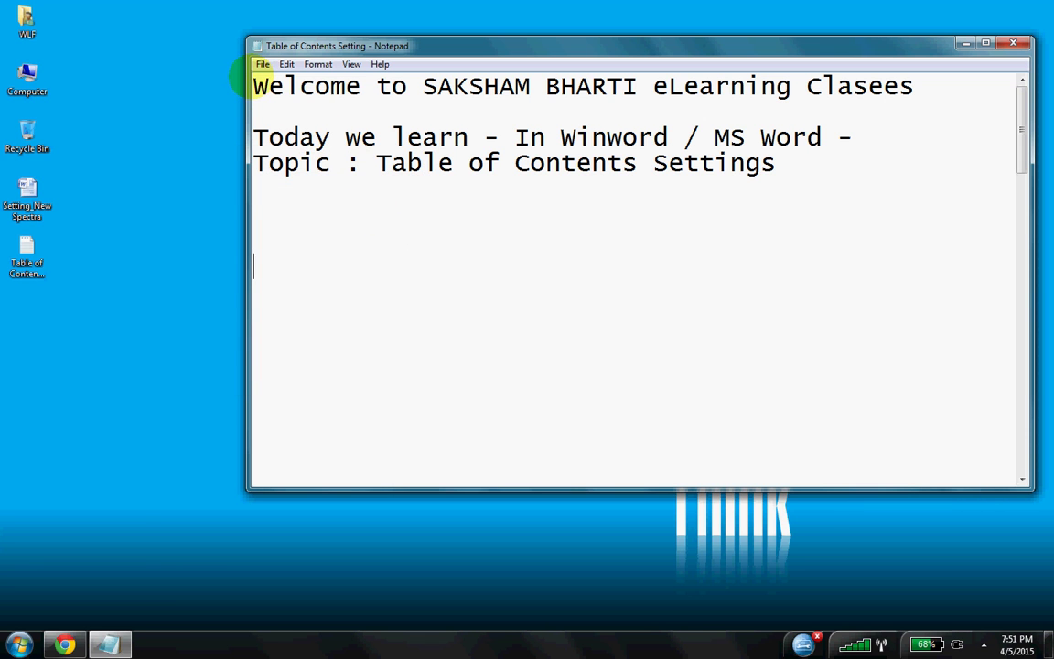
Step: Highlight the welcome, 'Today we learn' and Topic lines while explaining the note
drag(253, 85, 913, 98)
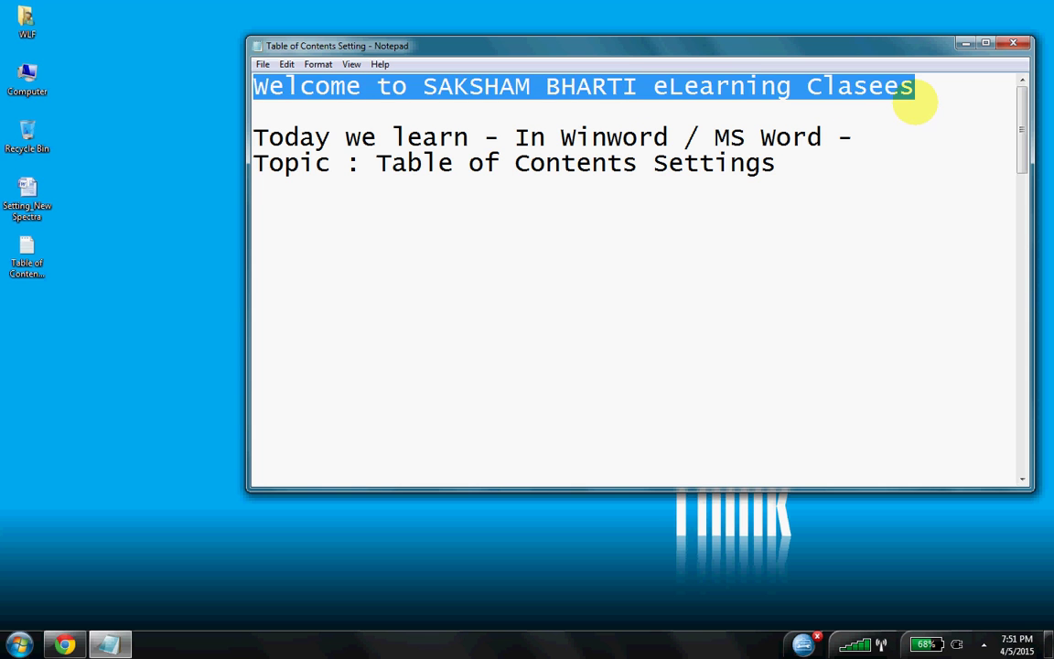
click(910, 106)
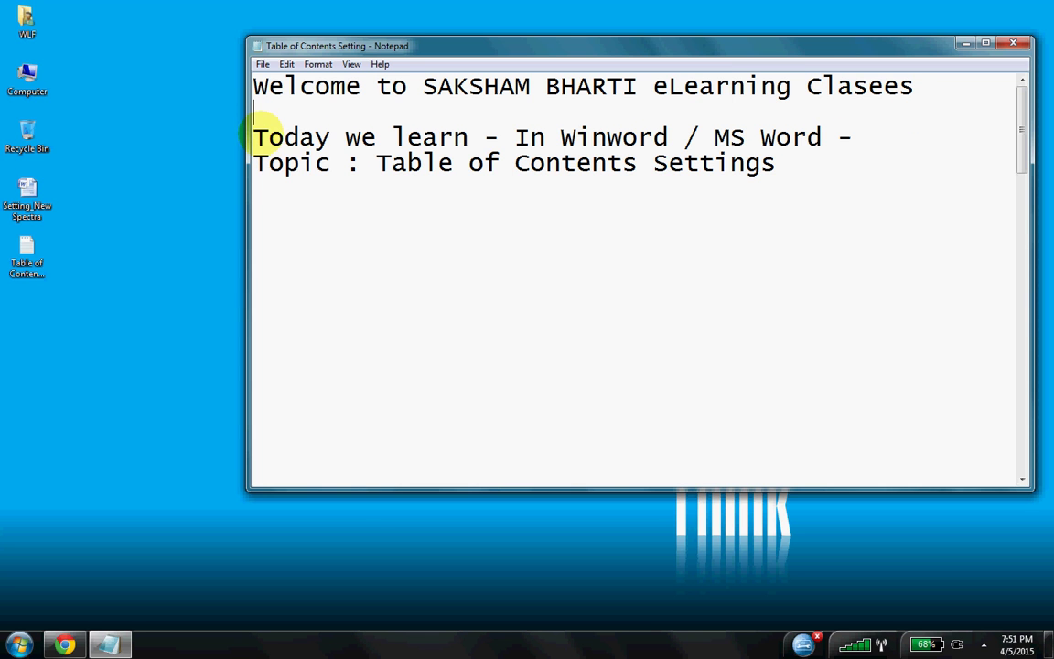
drag(268, 137, 840, 137)
click(510, 202)
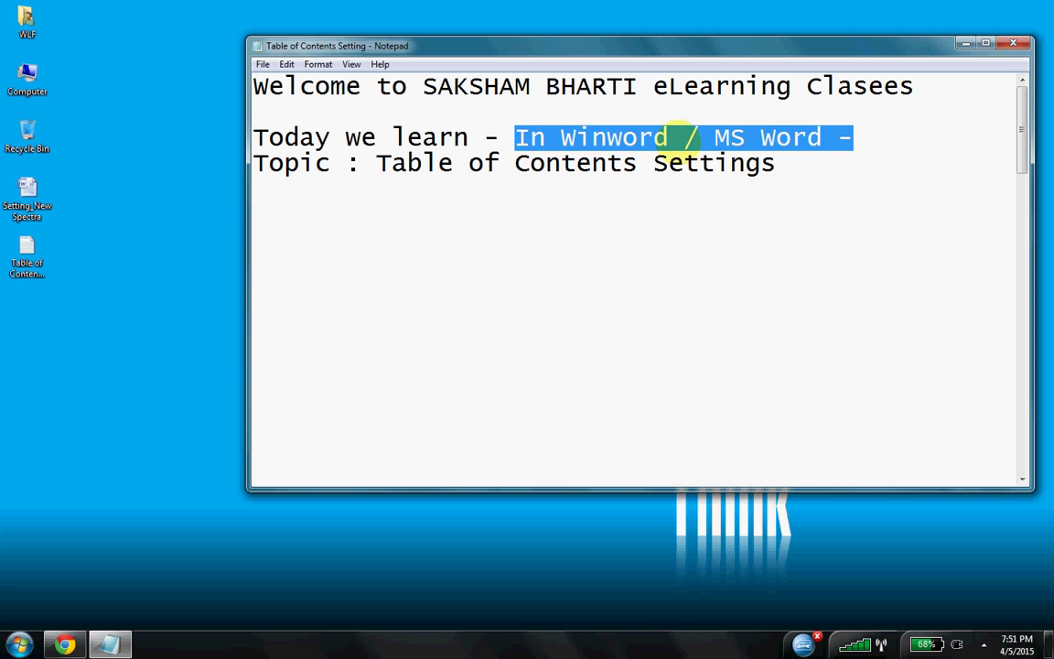
click(269, 179)
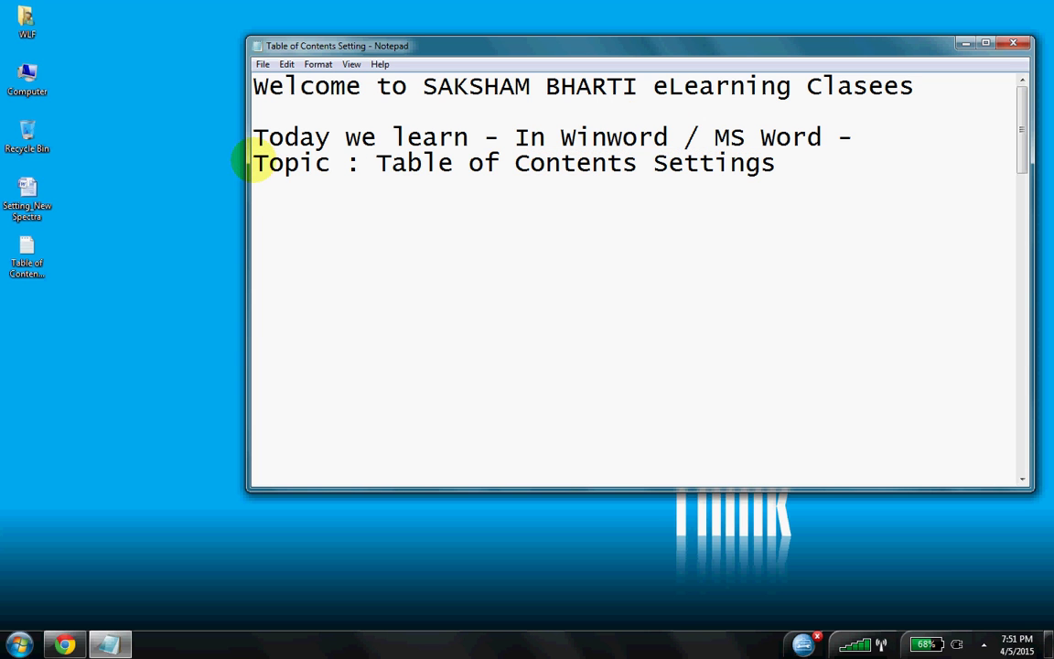
drag(253, 163, 778, 162)
click(778, 163)
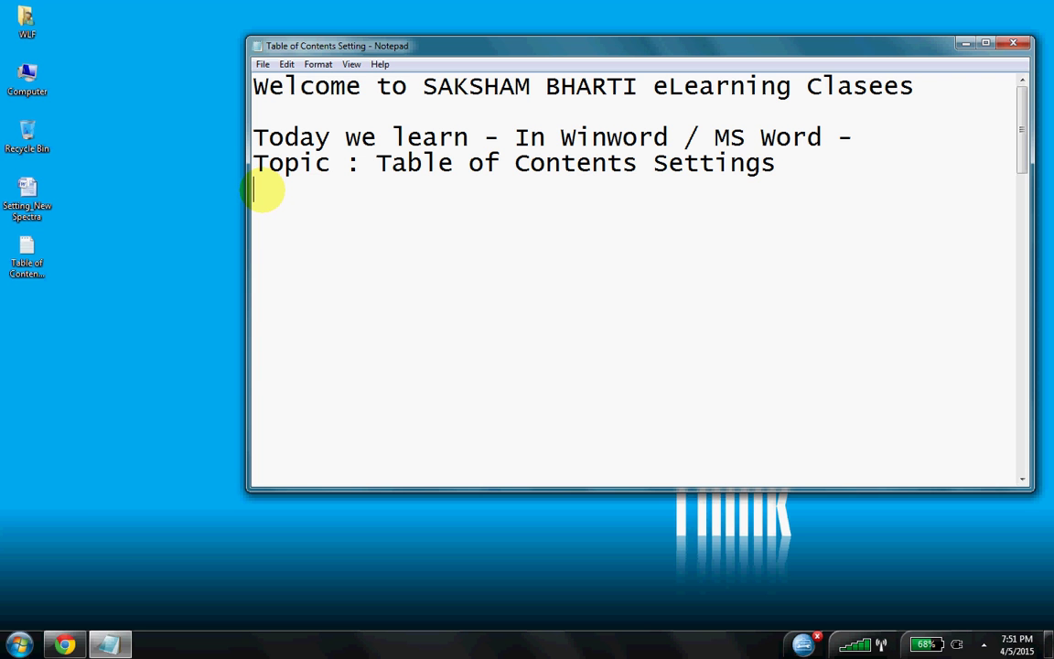
Step: Type the notes beginning 'Firstly, Open a Document / File' and delete the extra blank lines under Topic
text(Firstly, Open a Document / File for Table of Contents We required First page blank for table of contents Then Press : Ctrl + Enter In starting, when open a Document / File there is 16 page are there, Now 17 pages are there So that, All 17 Pages of Document, we setting up table of)
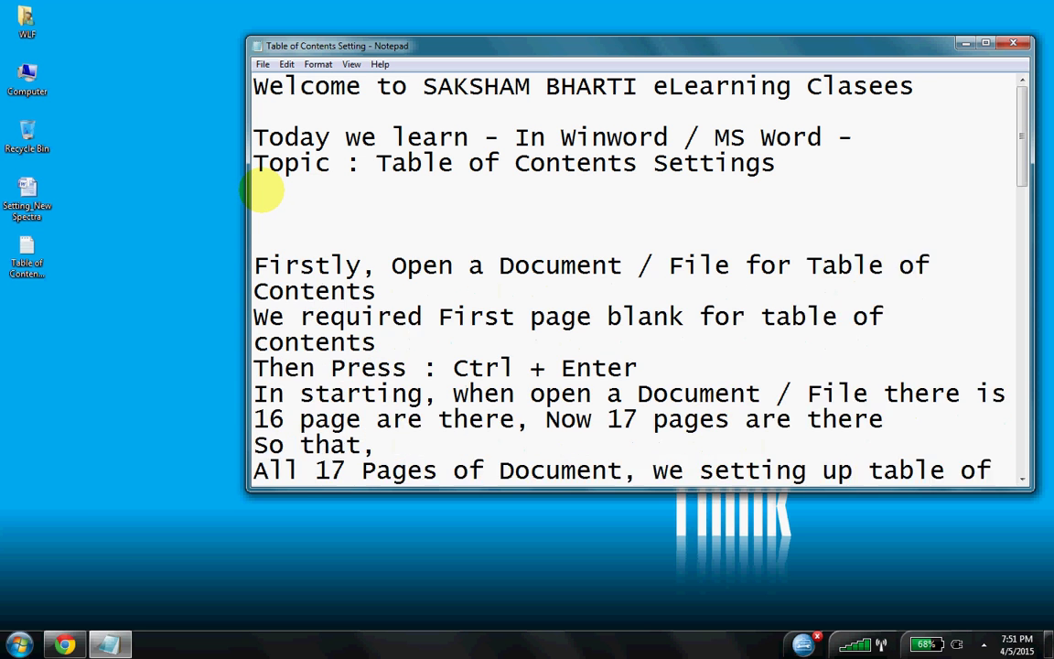
text( contents)
click(263, 191)
key(Delete)
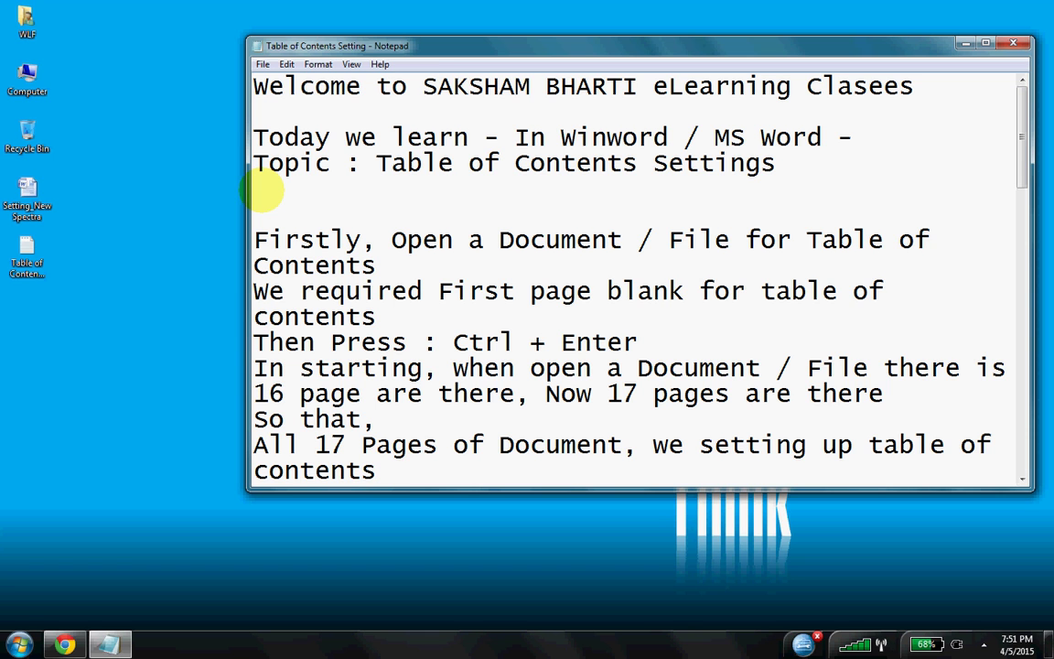
key(Delete)
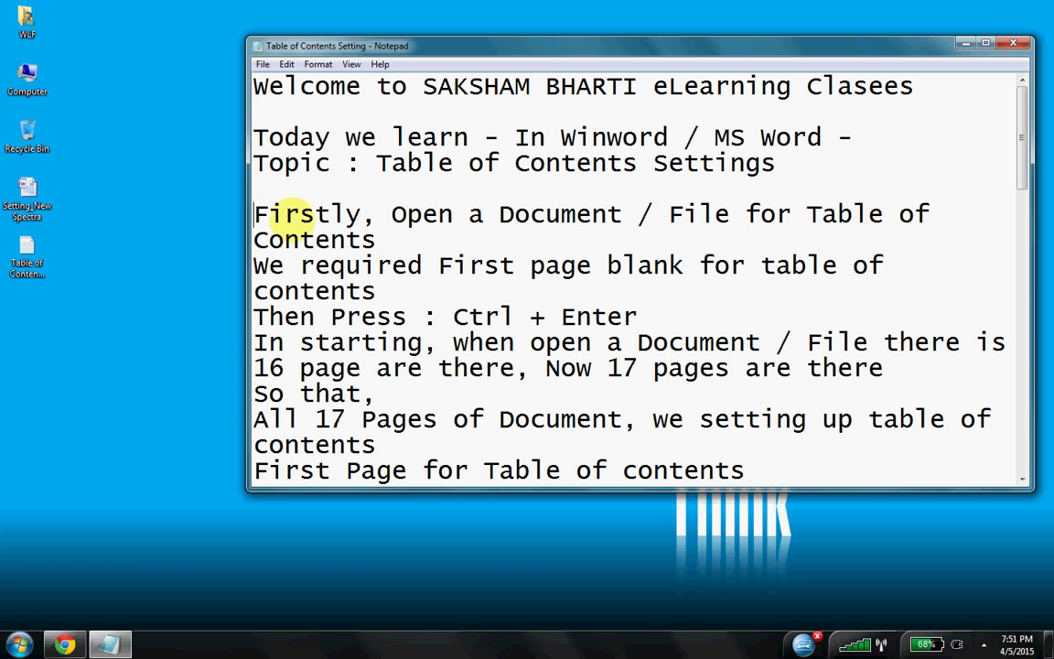
drag(258, 215, 701, 216)
click(864, 192)
mouse_move(865, 193)
mouse_down()
mouse_move(912, 212)
mouse_move(389, 242)
mouse_up()
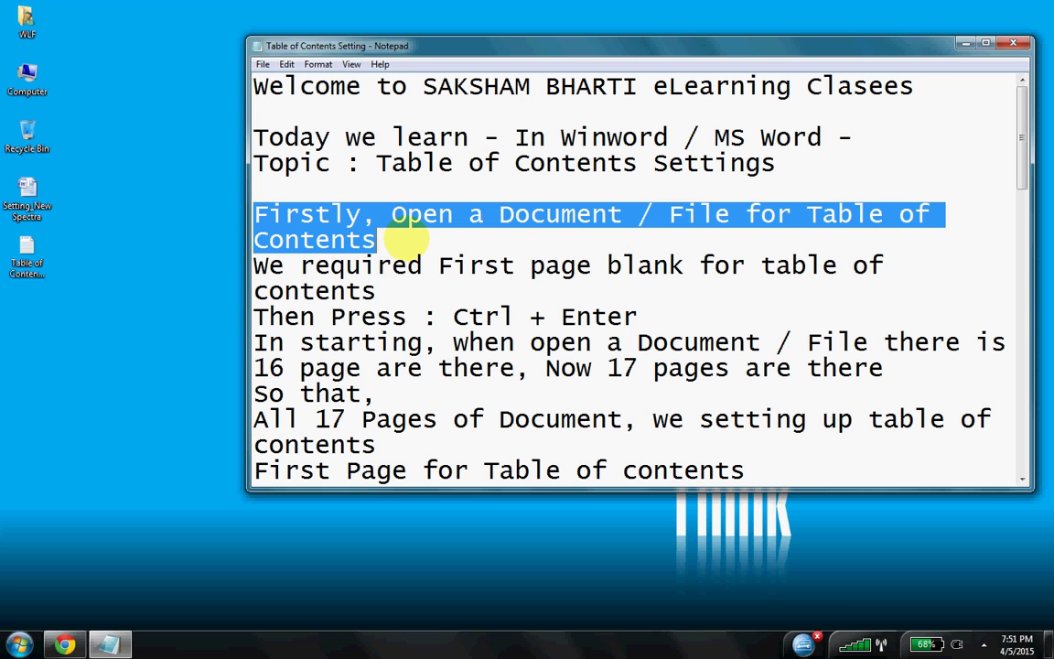
click(376, 238)
Step: Open the Setting_New Spectra report in Word
click(28, 199)
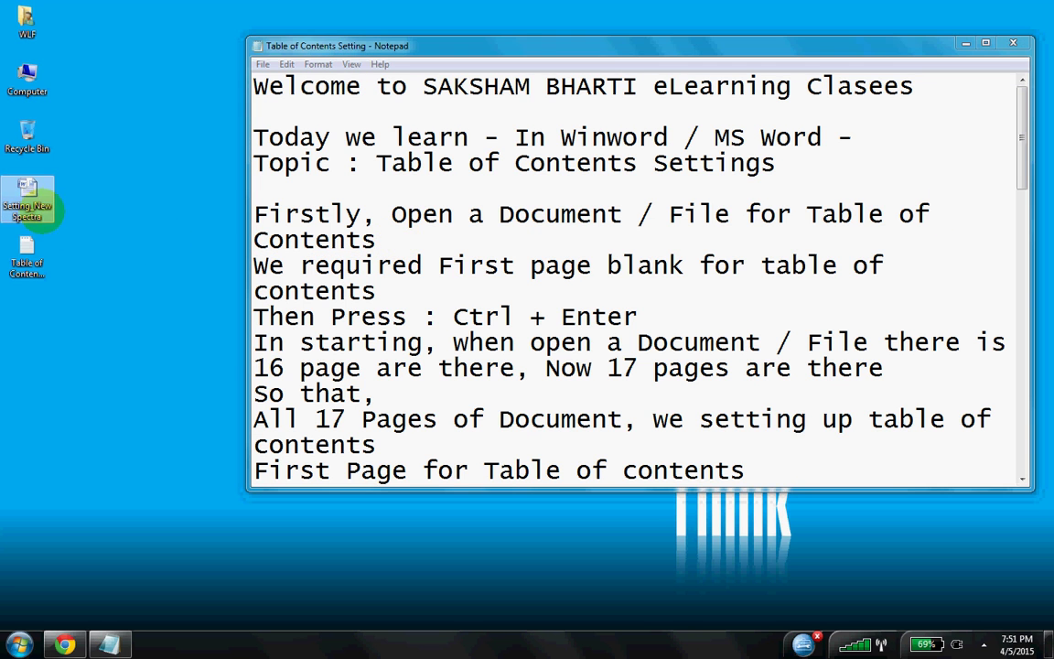
mouse_move(259, 213)
mouse_down()
mouse_move(718, 207)
mouse_move(606, 214)
mouse_up()
drag(499, 214, 729, 212)
click(27, 197)
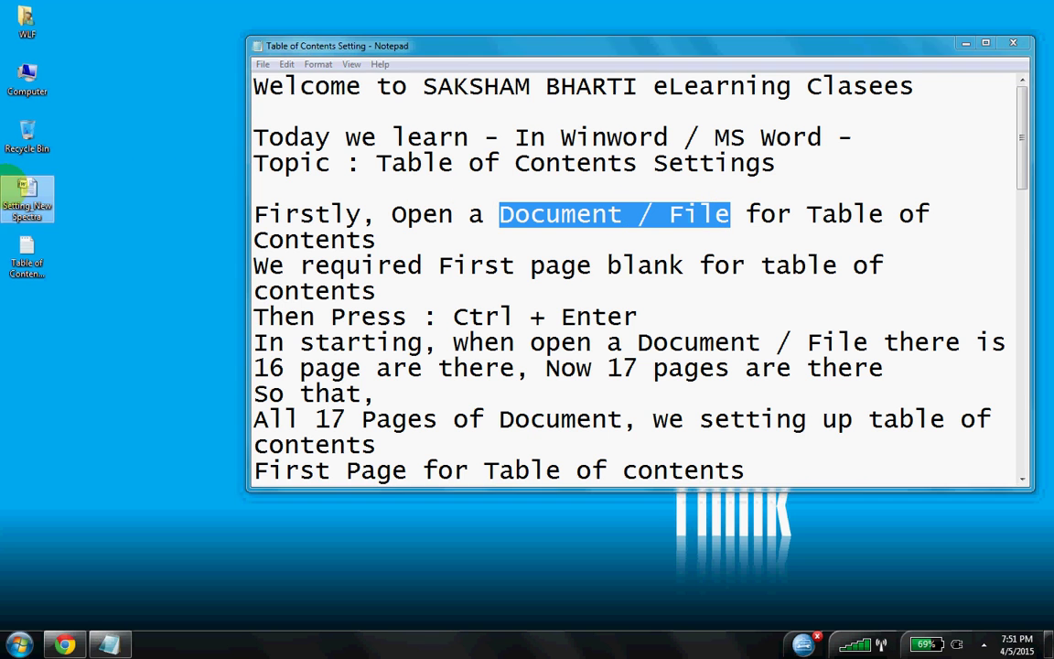
double_click(28, 196)
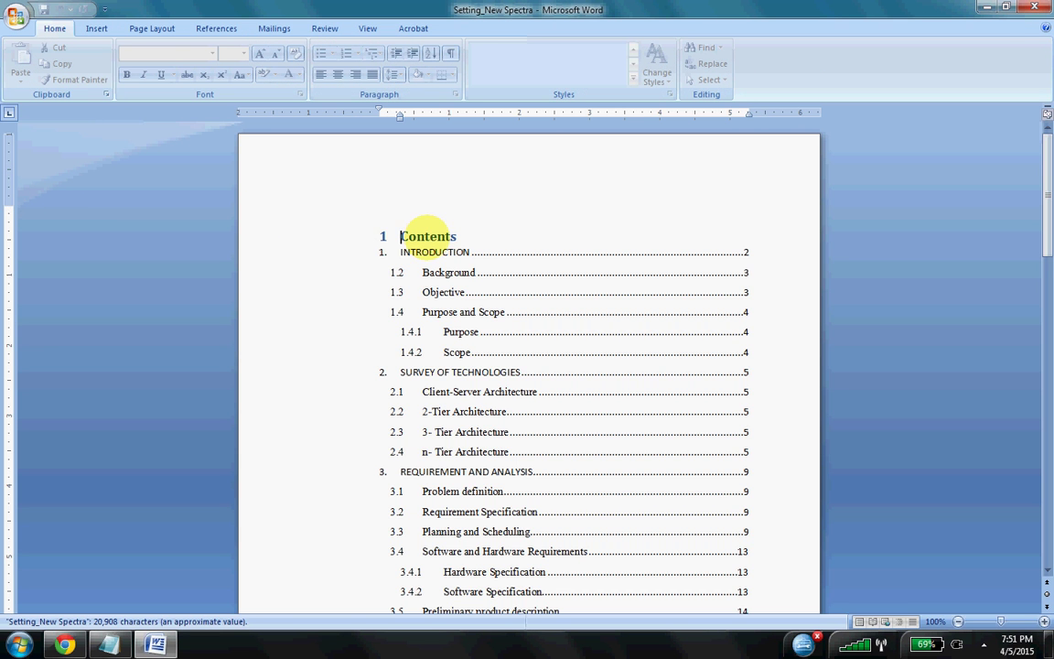
Step: Delete the old contents entries and Contents heading so 1. INTRODUCTION starts the report
click(427, 223)
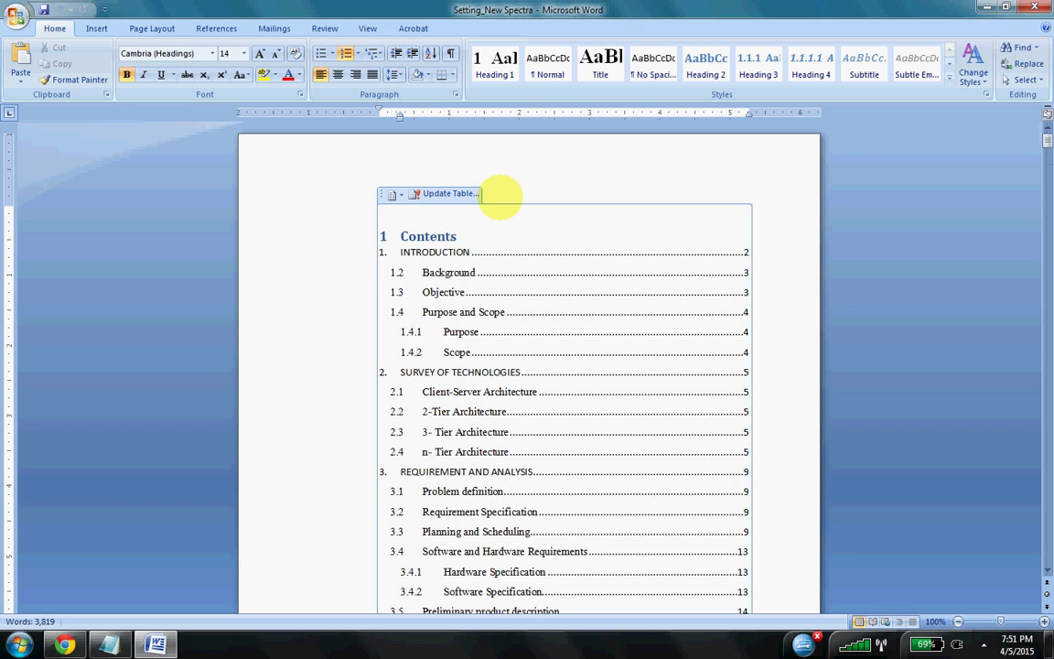
drag(463, 234, 538, 485)
key(Delete)
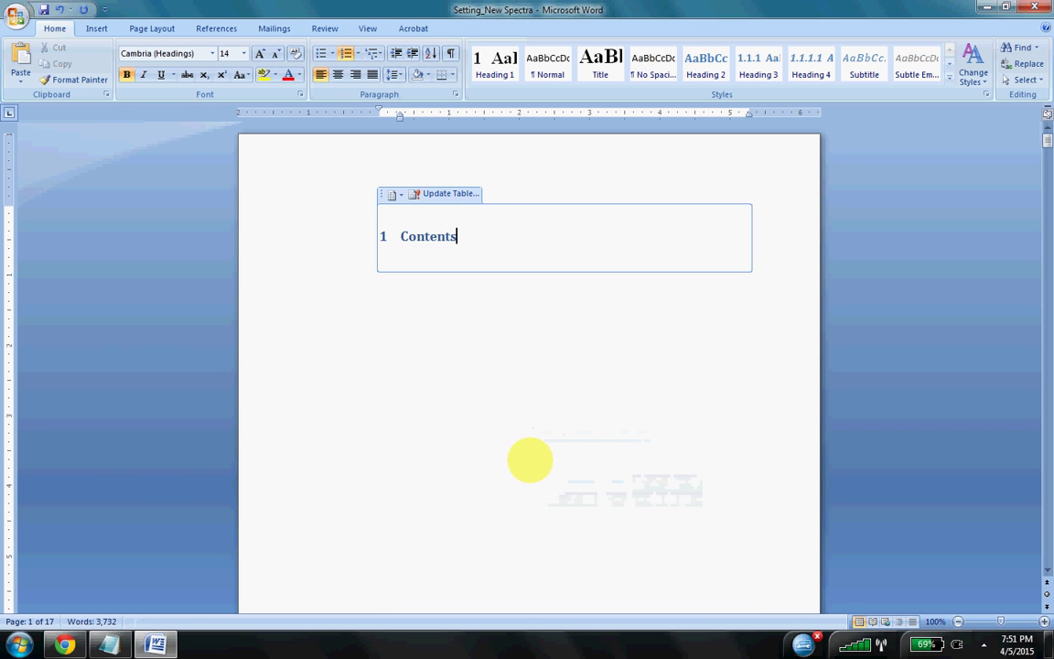
drag(477, 294, 357, 215)
key(Delete)
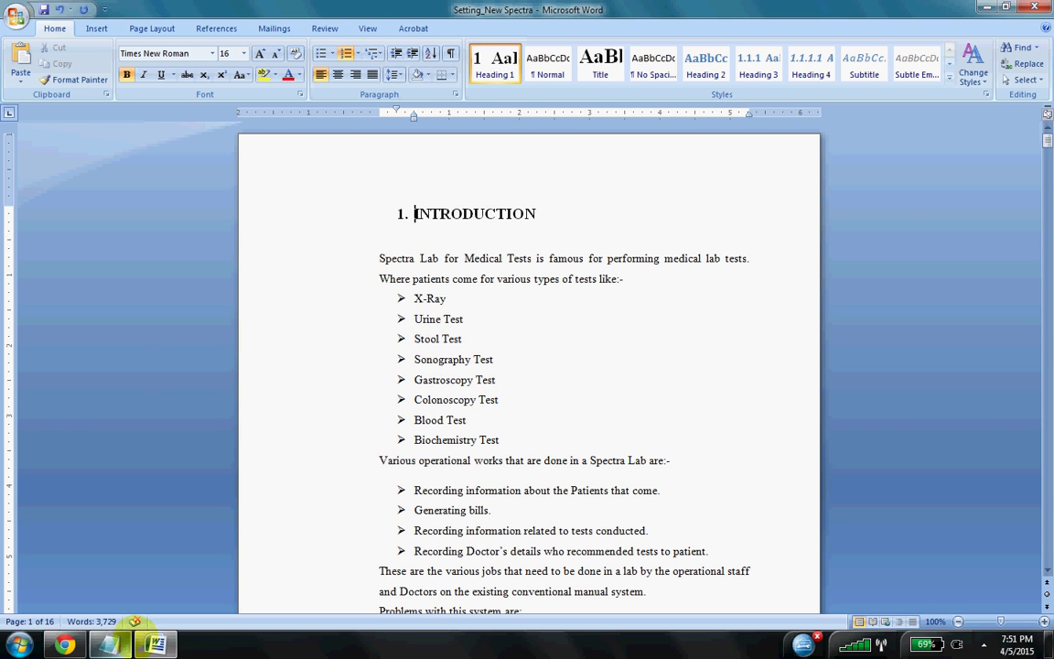
key(alt+Tab)
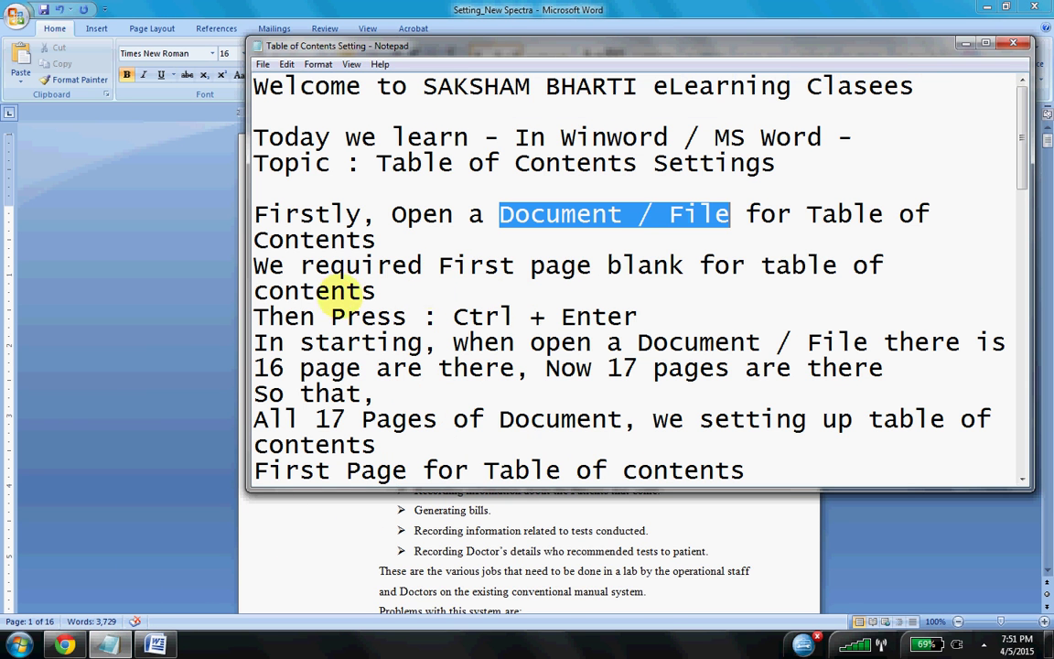
Step: Highlight the blank-first-page and page-break note lines, then return to the Word report
drag(268, 265, 834, 268)
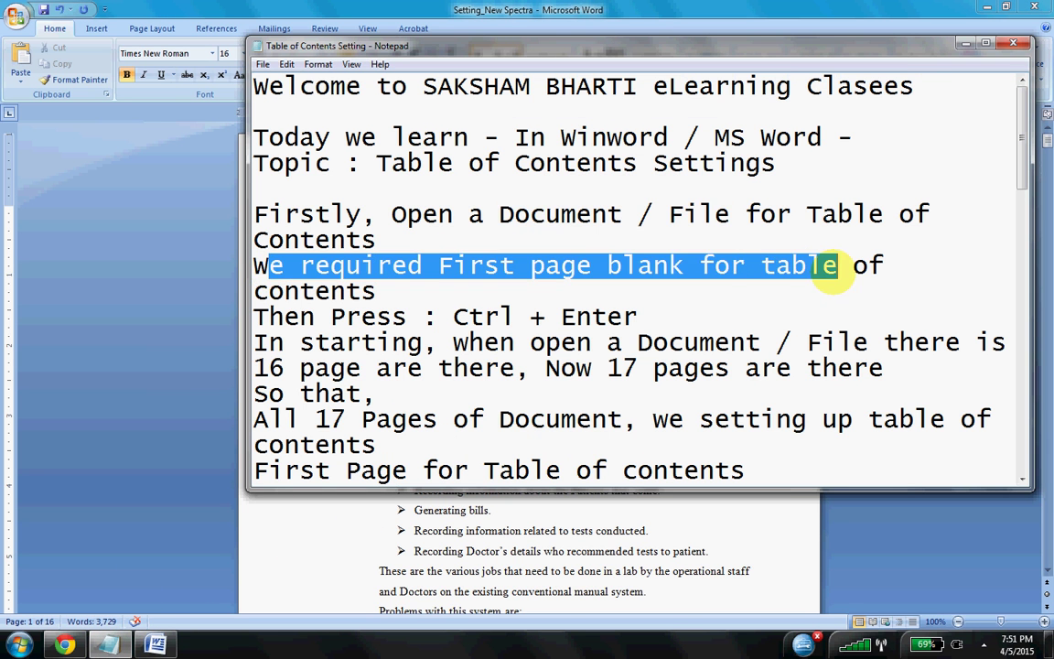
click(423, 316)
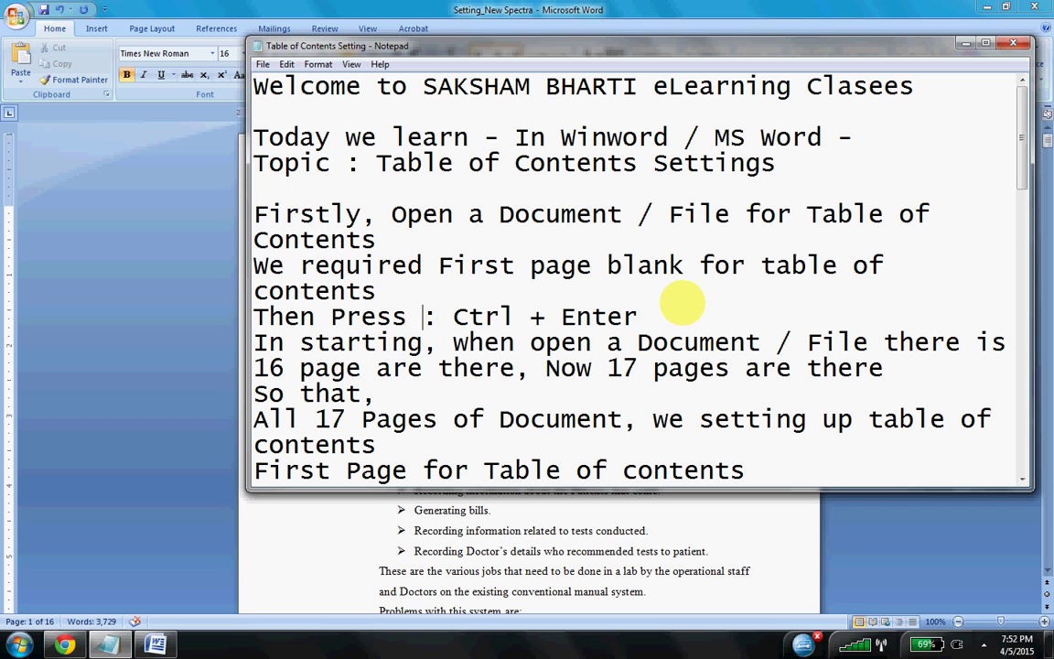
drag(679, 305, 268, 317)
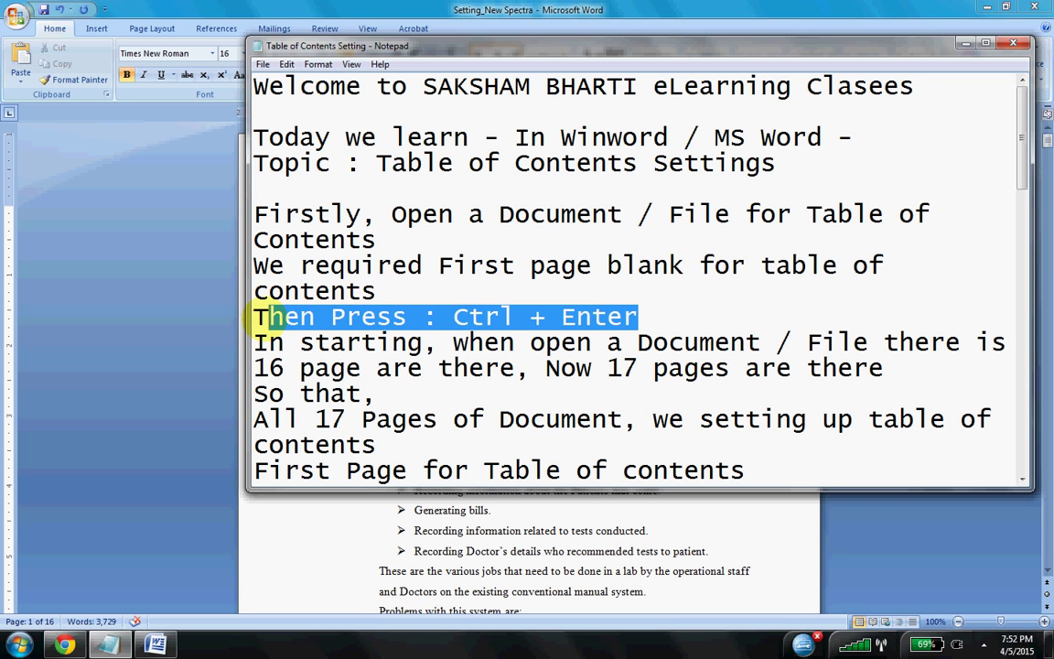
click(325, 502)
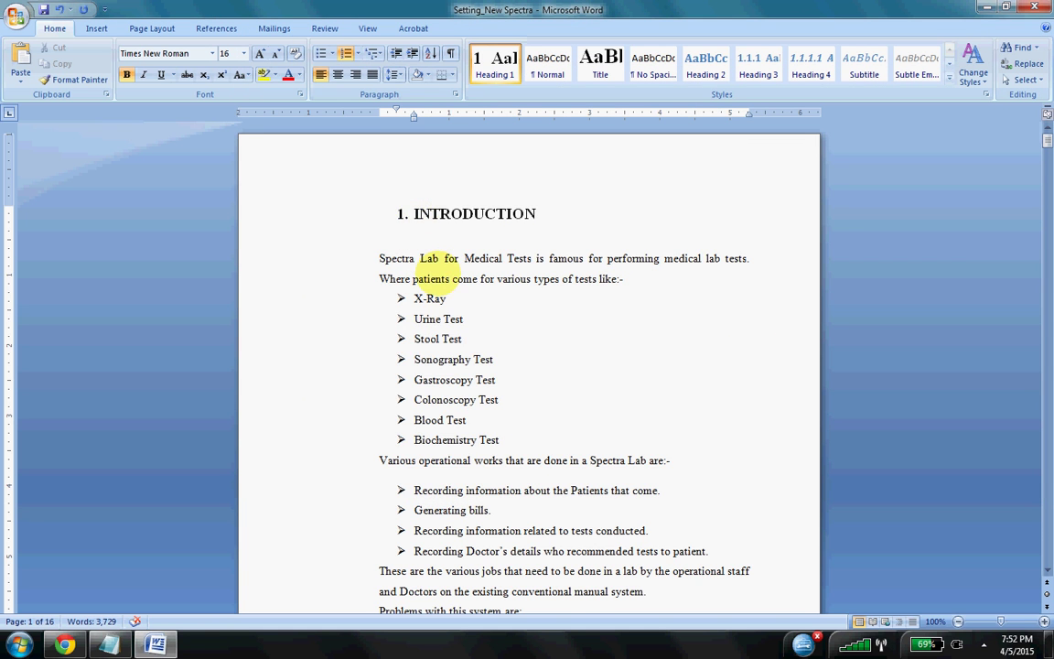
Step: Add a page break before 1. INTRODUCTION and check the new blank first page (17 pages)
key(ctrl+Return)
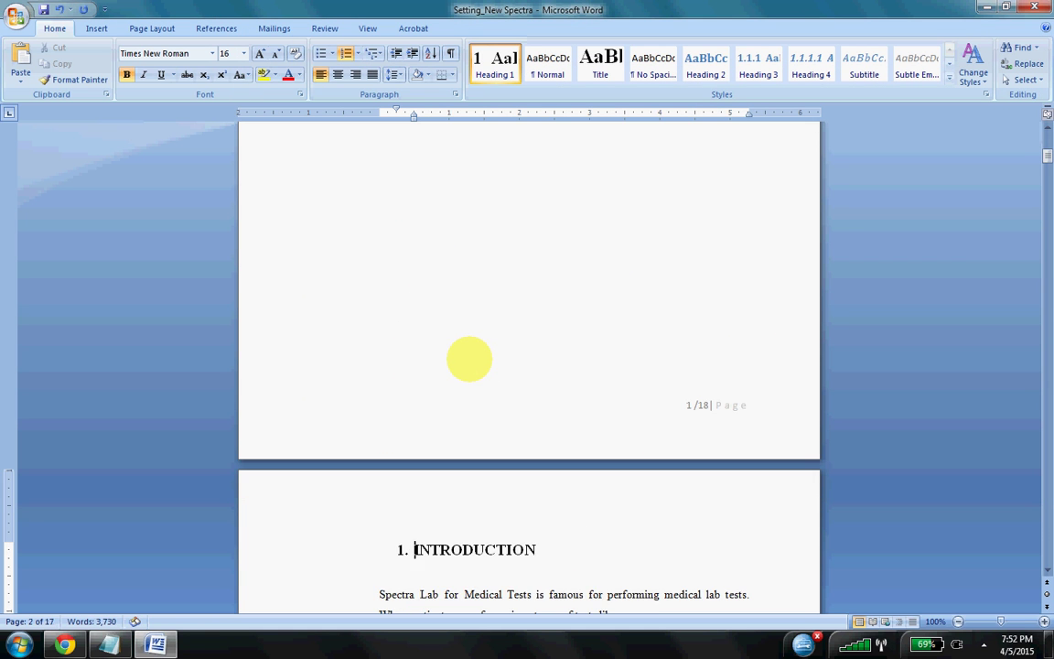
scroll(470, 359, down, 2)
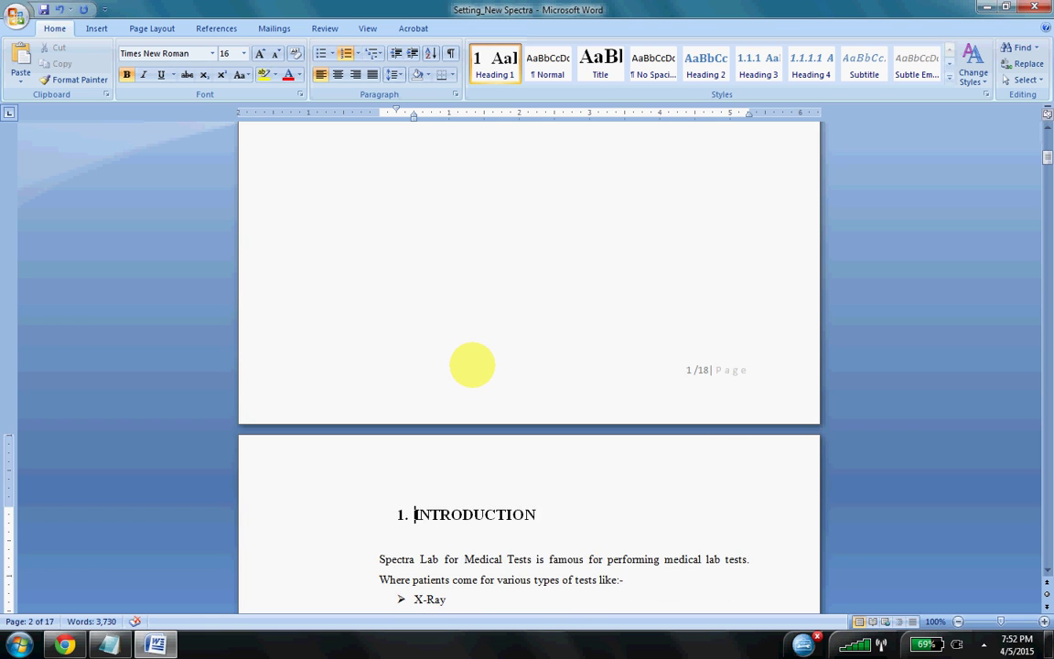
scroll(472, 364, up, 1)
scroll(472, 365, up, 1)
scroll(472, 364, up, 3)
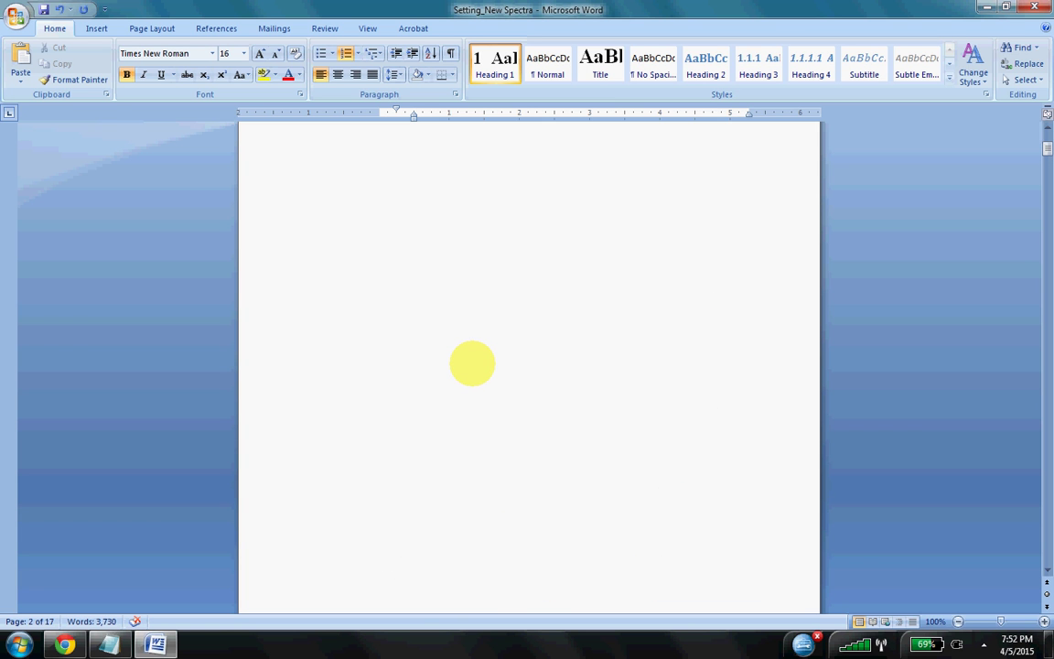
scroll(473, 364, up, 1)
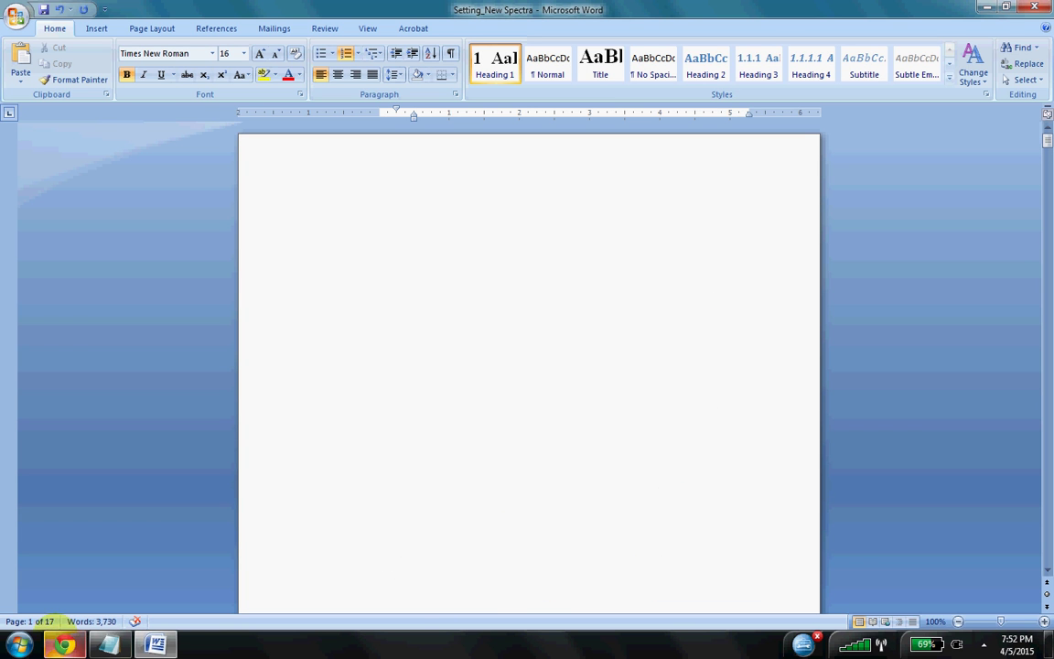
scroll(729, 442, down, 1)
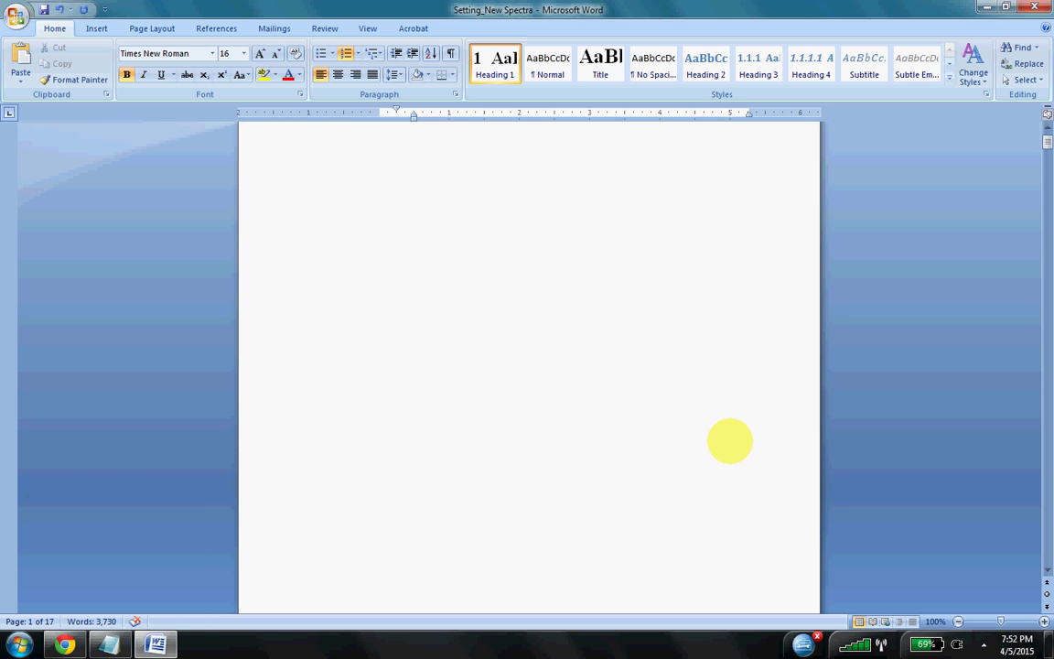
scroll(685, 436, down, 1)
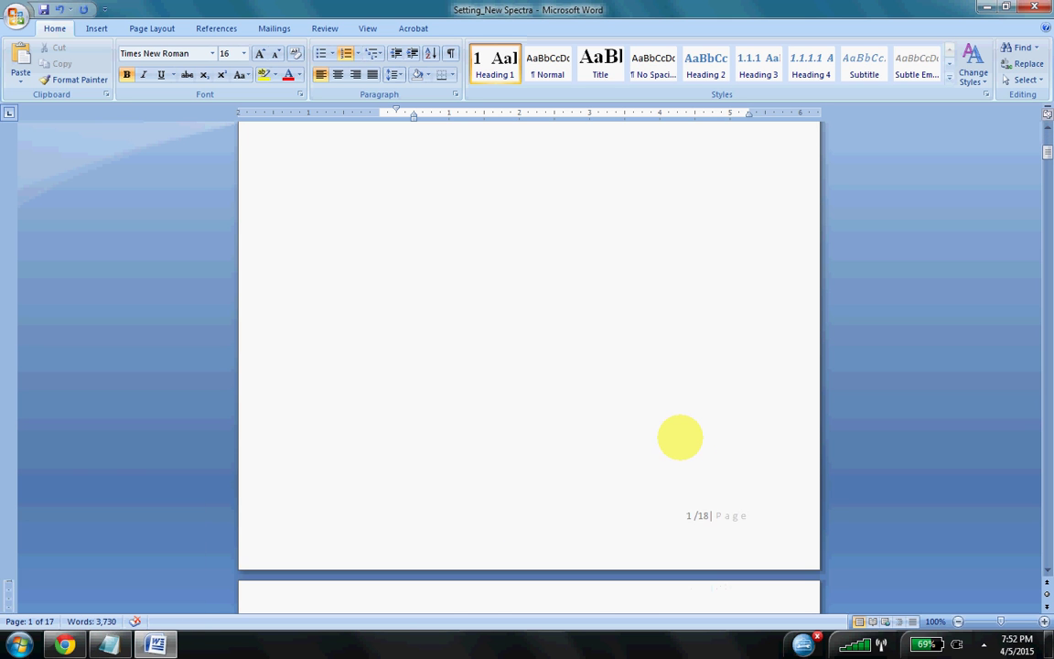
scroll(679, 435, down, 2)
scroll(678, 436, down, 5)
scroll(677, 431, down, 9)
scroll(677, 430, down, 4)
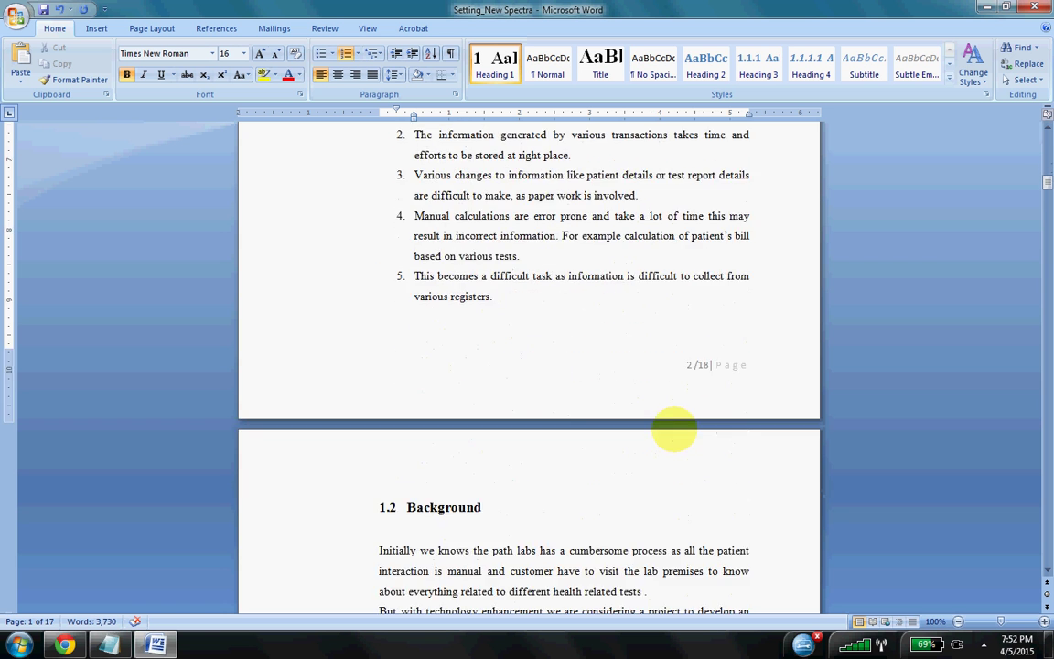
scroll(676, 425, up, 5)
scroll(673, 423, up, 7)
scroll(671, 426, up, 6)
scroll(671, 426, up, 3)
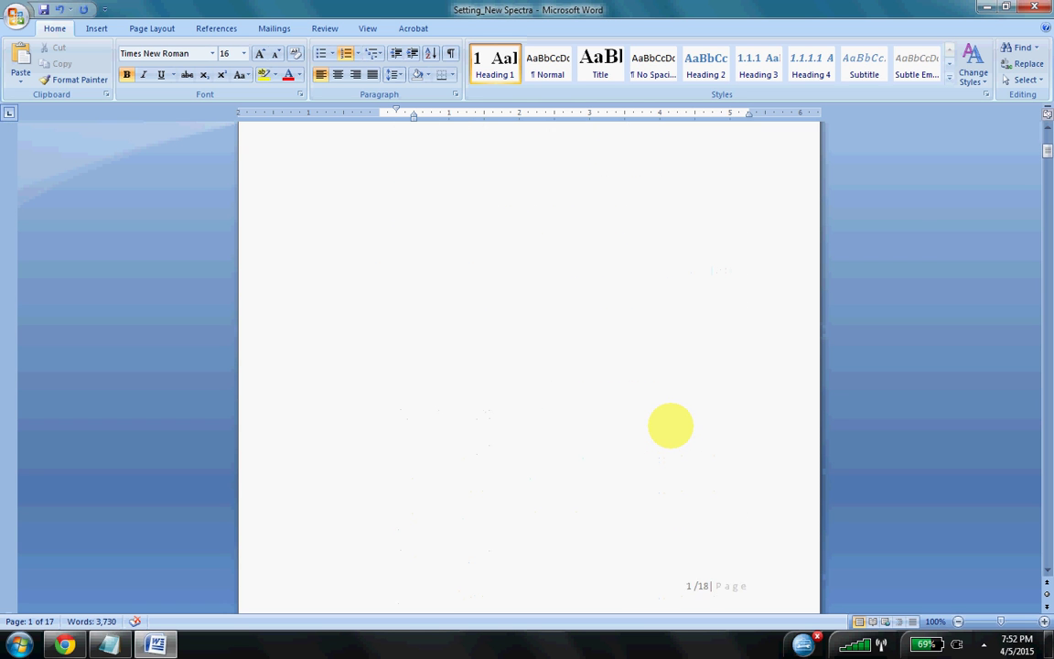
scroll(671, 425, up, 8)
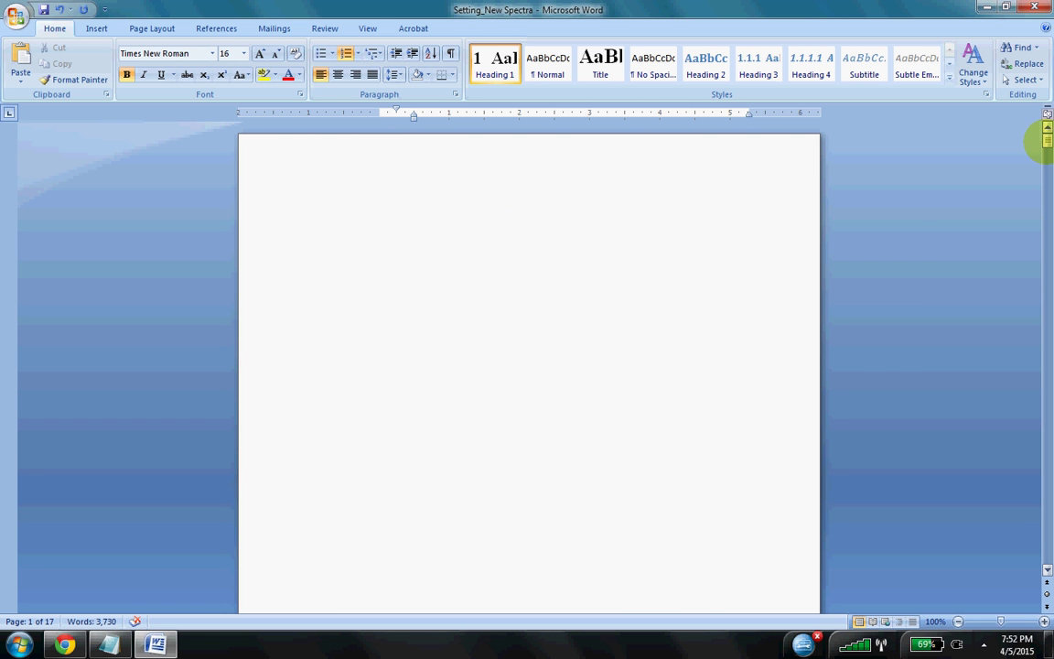
mouse_move(1047, 140)
mouse_down()
mouse_move(1048, 563)
mouse_move(1047, 119)
mouse_up()
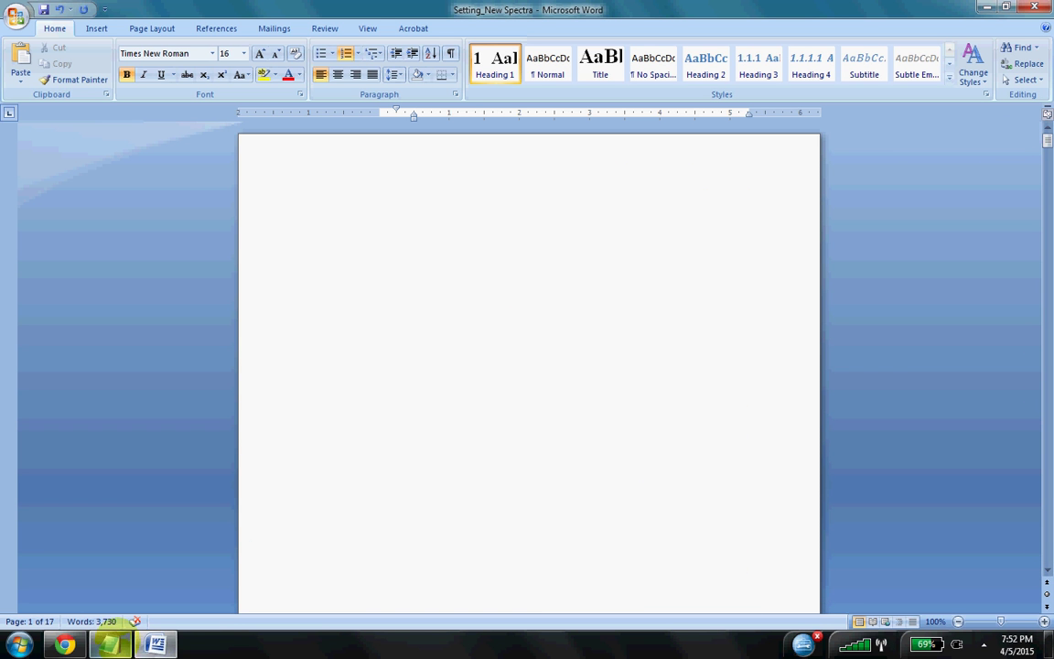
click(108, 645)
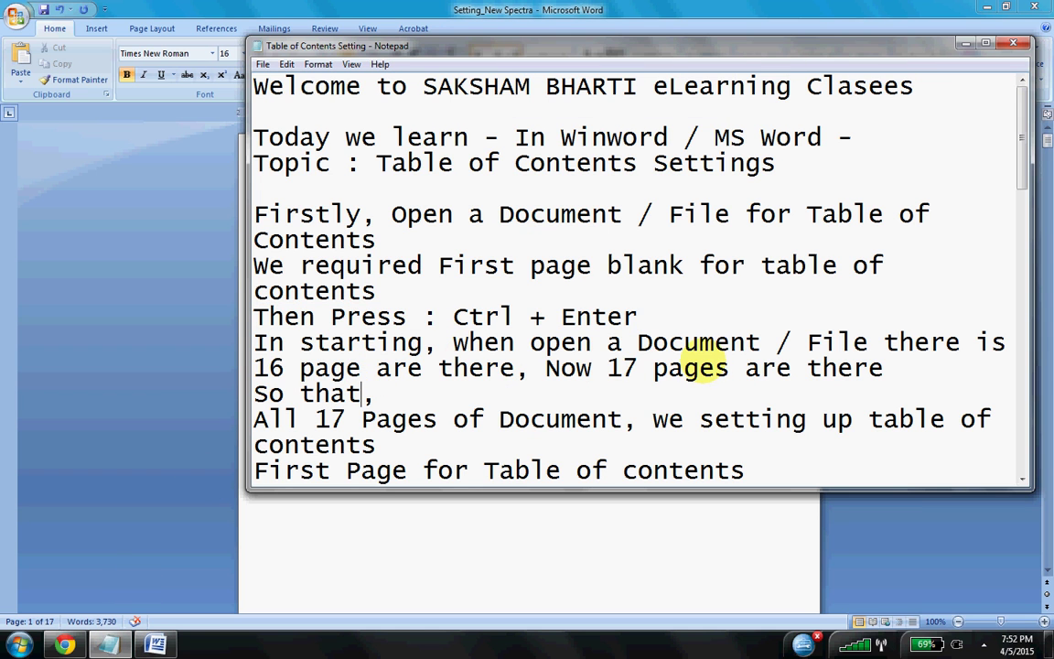
Step: Correct the page counts in the notes: 16 becomes 17, both 17s become 18
click(285, 368)
key(BackSpace)
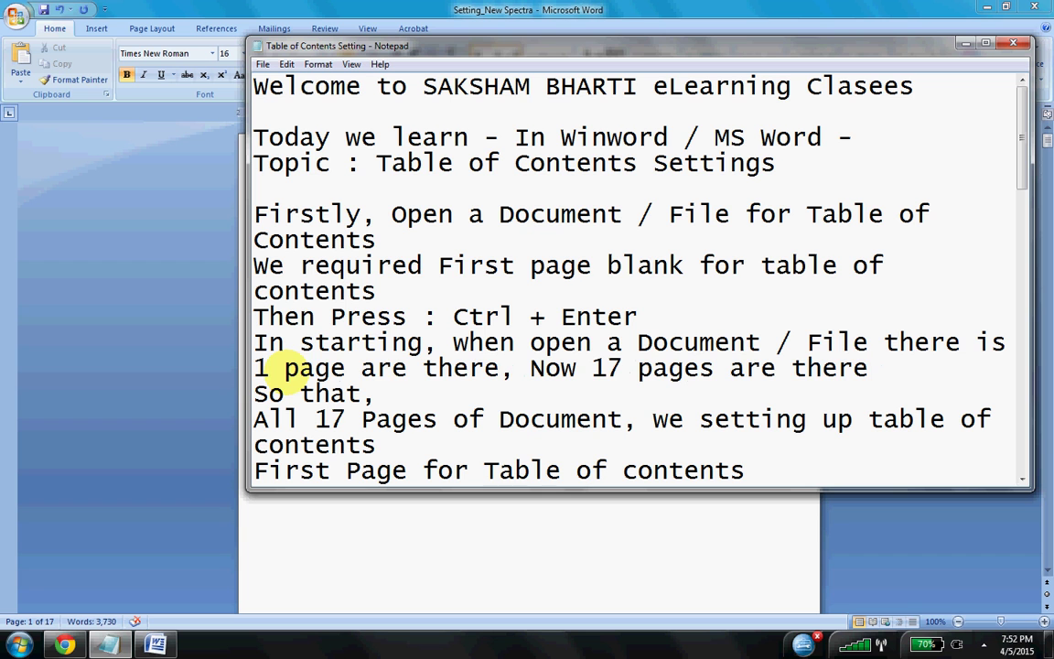
text(7)
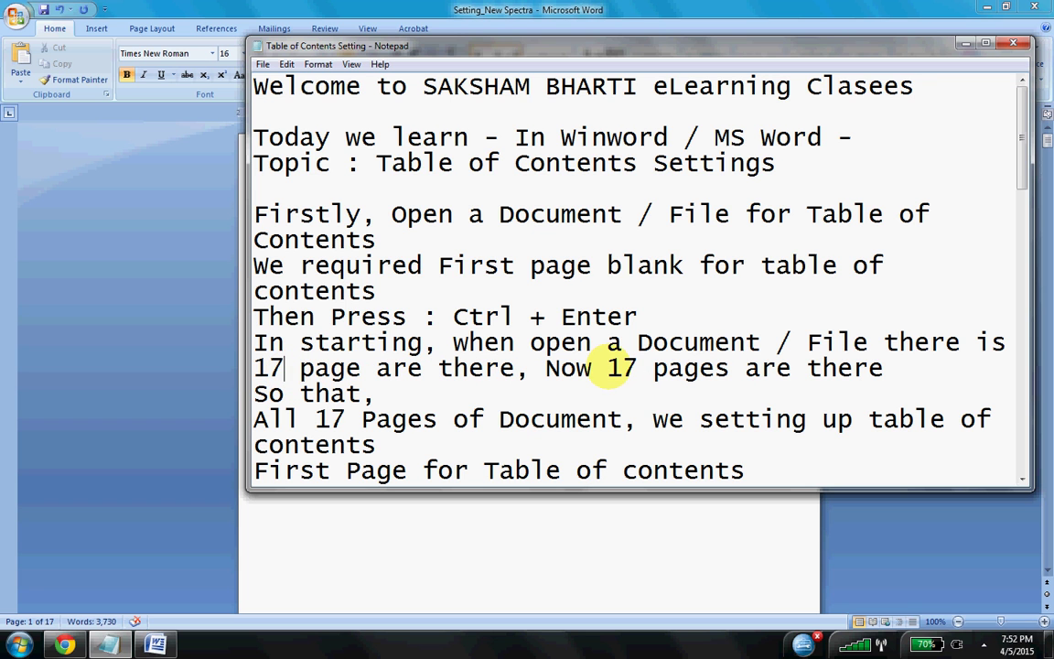
key(BackSpace)
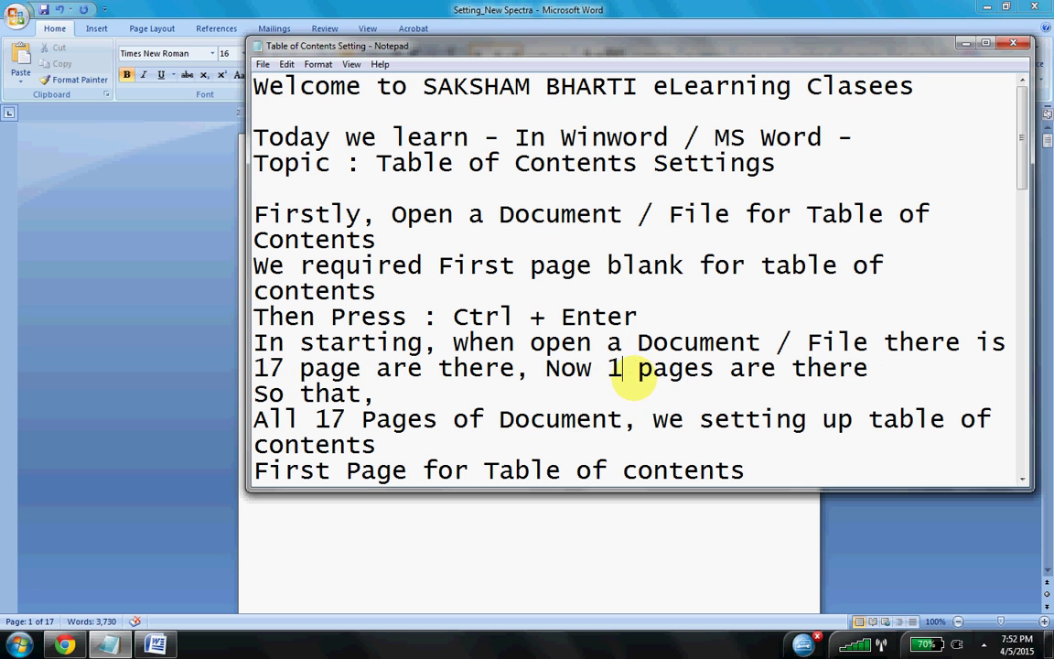
text(8)
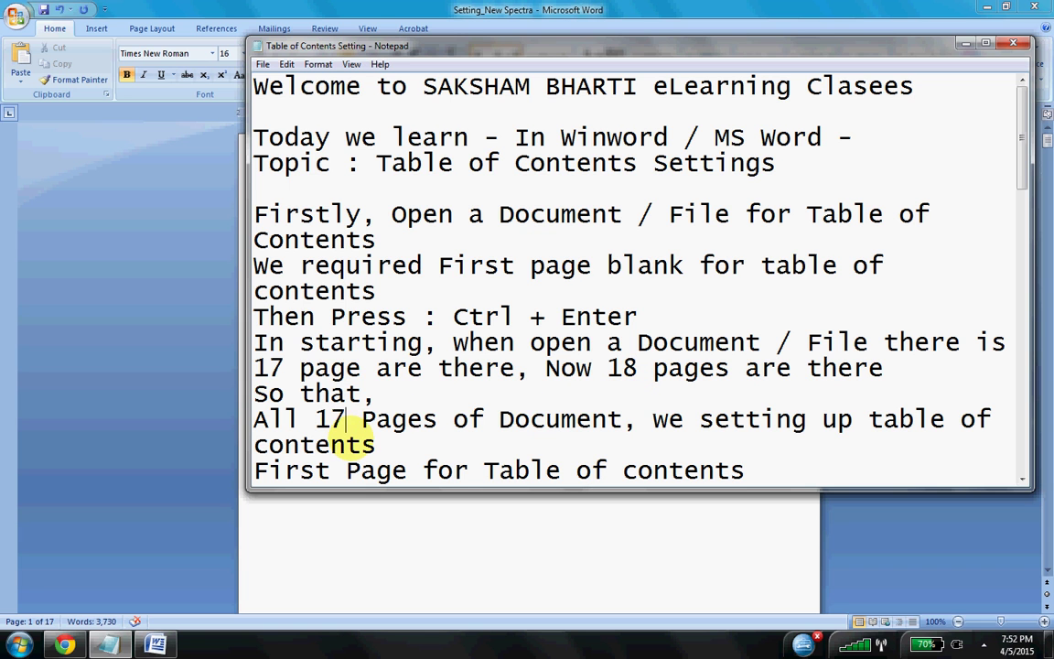
click(345, 429)
key(BackSpace)
text(8)
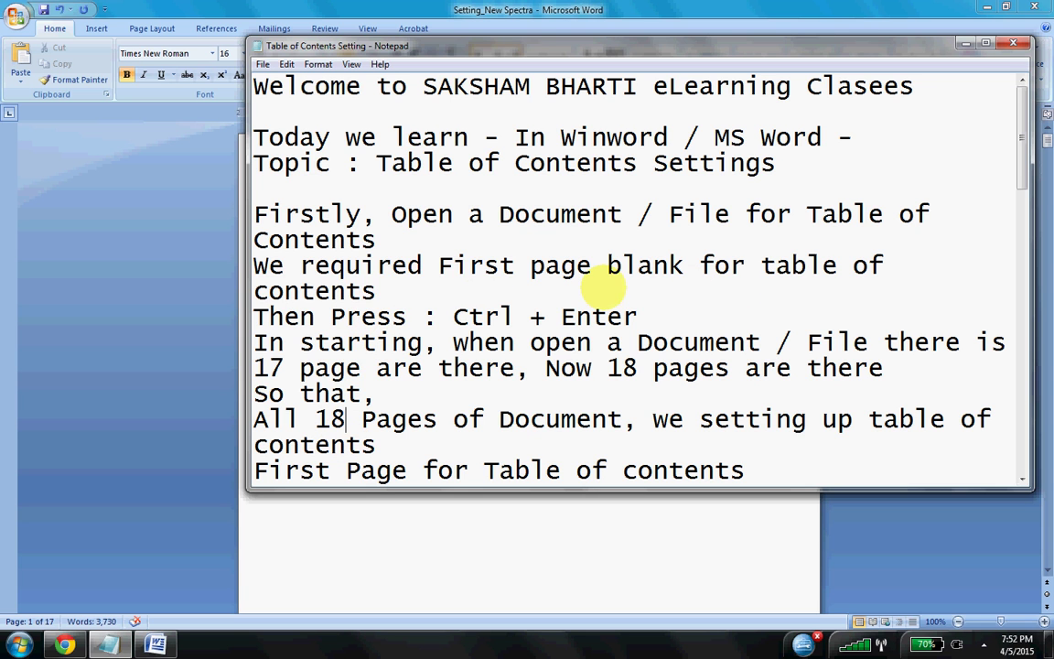
Step: Remove the two blank lines before the References steps, then show the desktop
drag(253, 268, 376, 291)
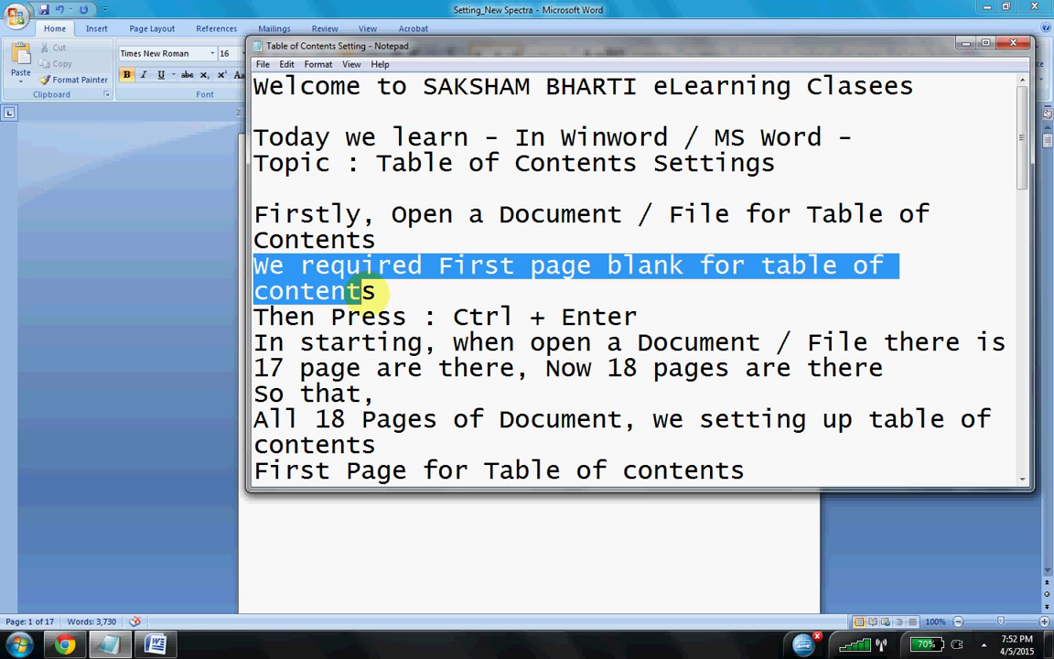
drag(638, 317, 269, 291)
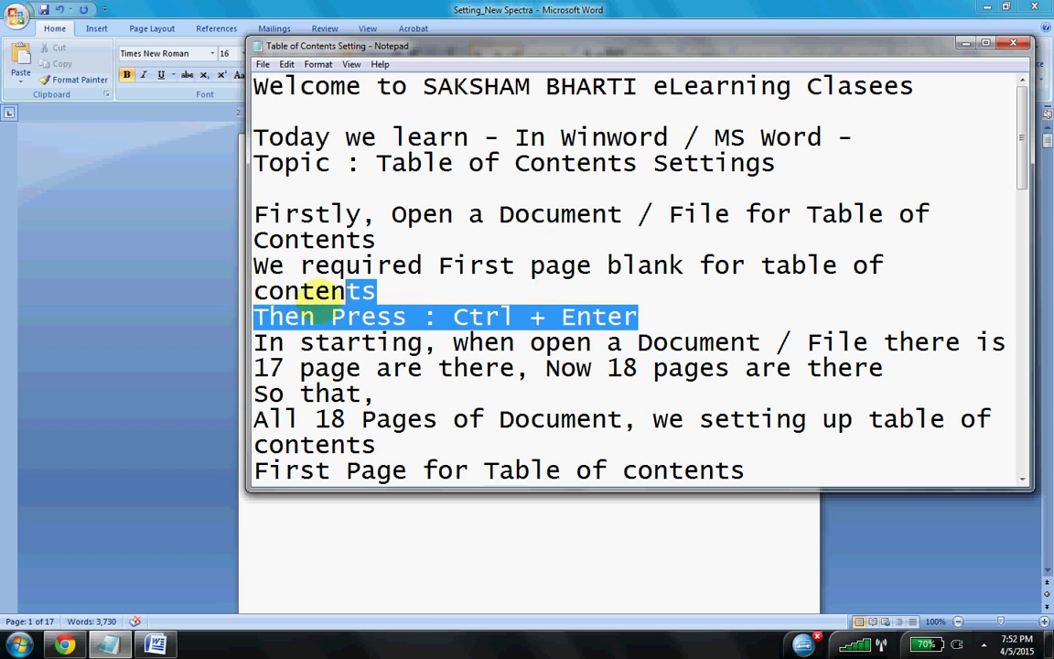
click(640, 316)
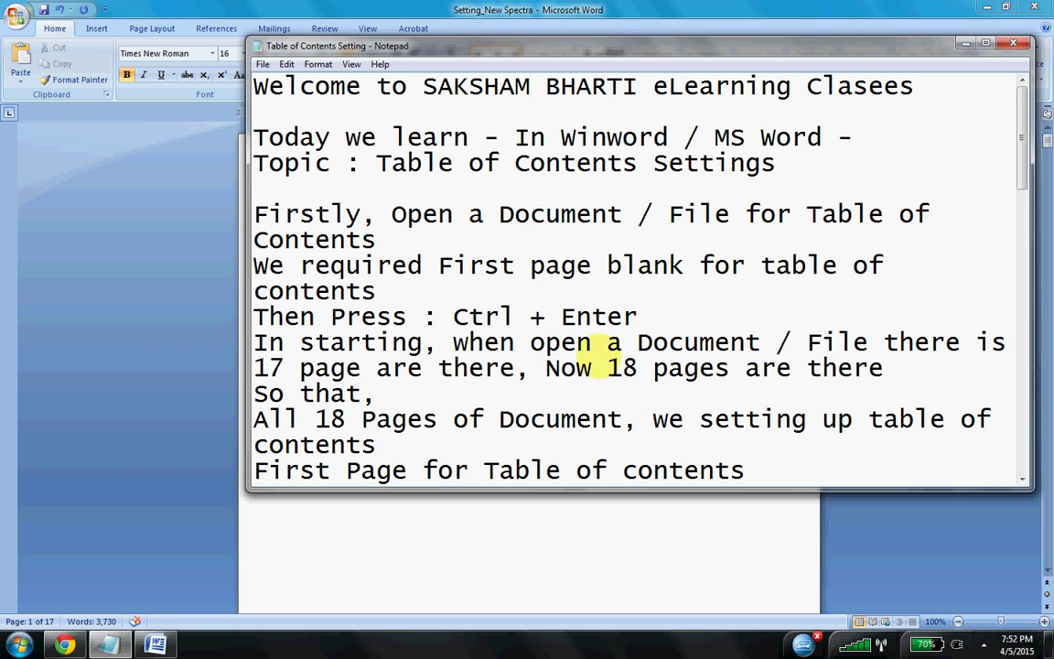
scroll(494, 366, down, 2)
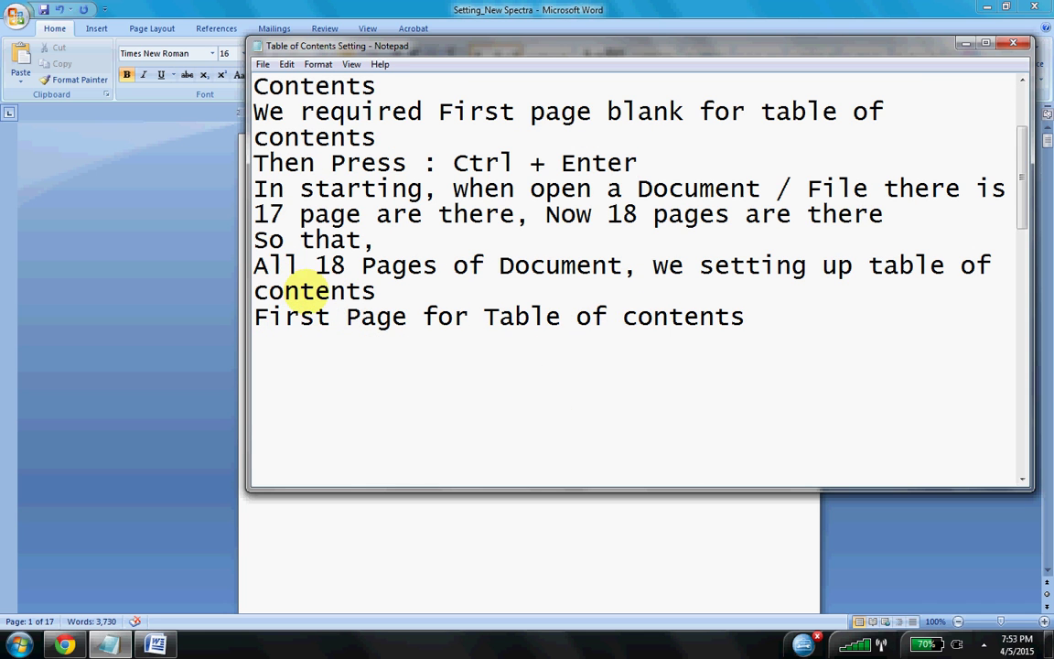
drag(271, 321, 682, 335)
click(723, 337)
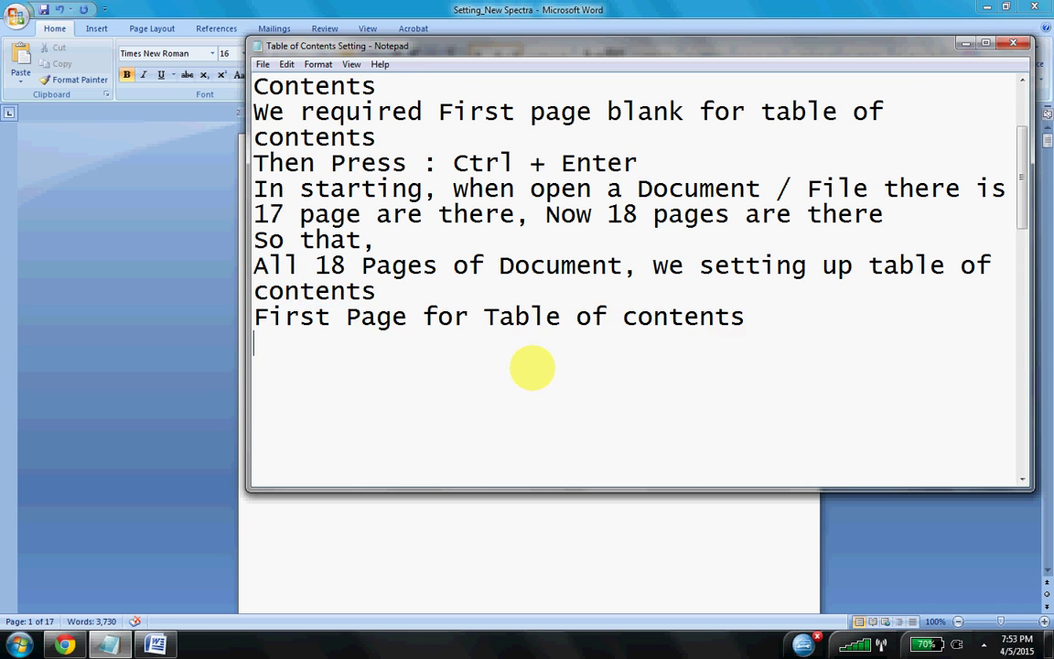
scroll(487, 358, down, 2)
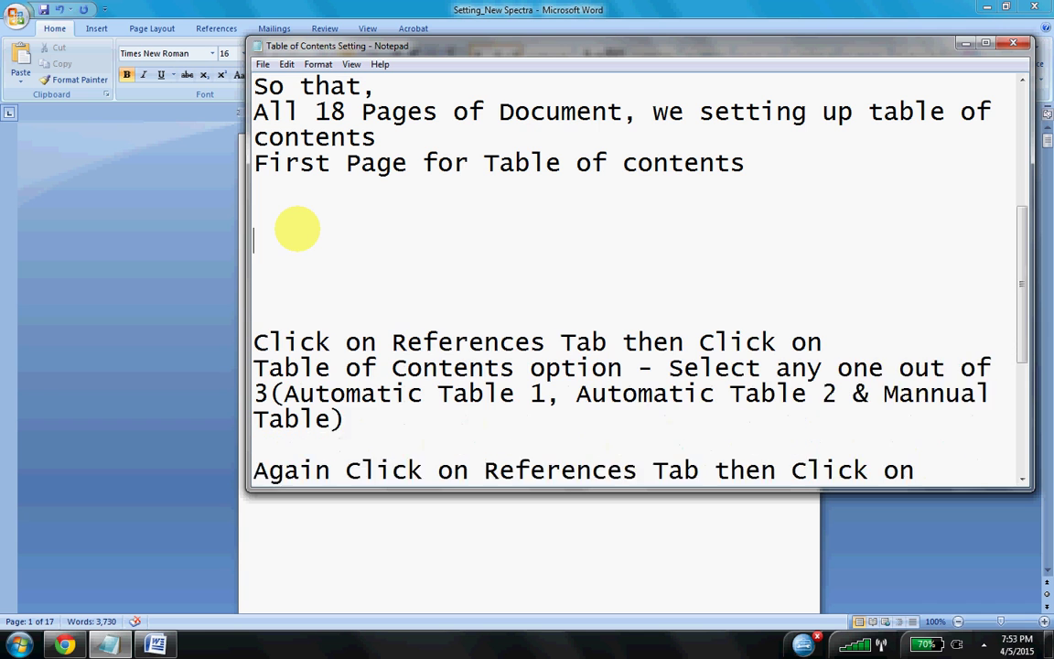
key(BackSpace)
key(BackSpace)
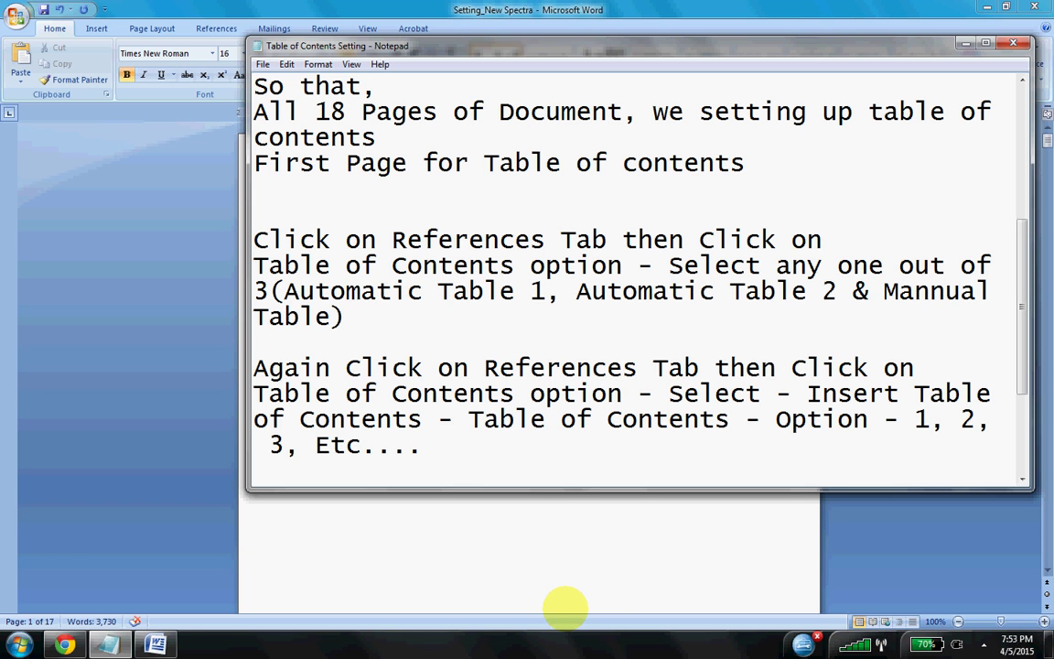
key(super+d)
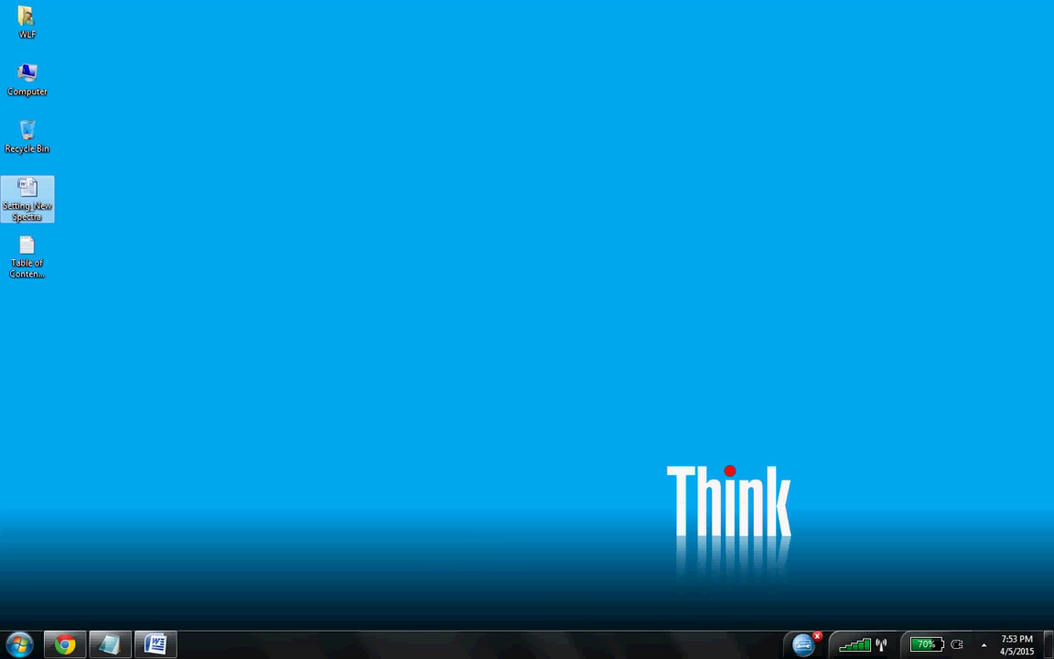
Step: Open Quick Screen Recorder from the hidden tray icons and send it back to the tray
key(super)
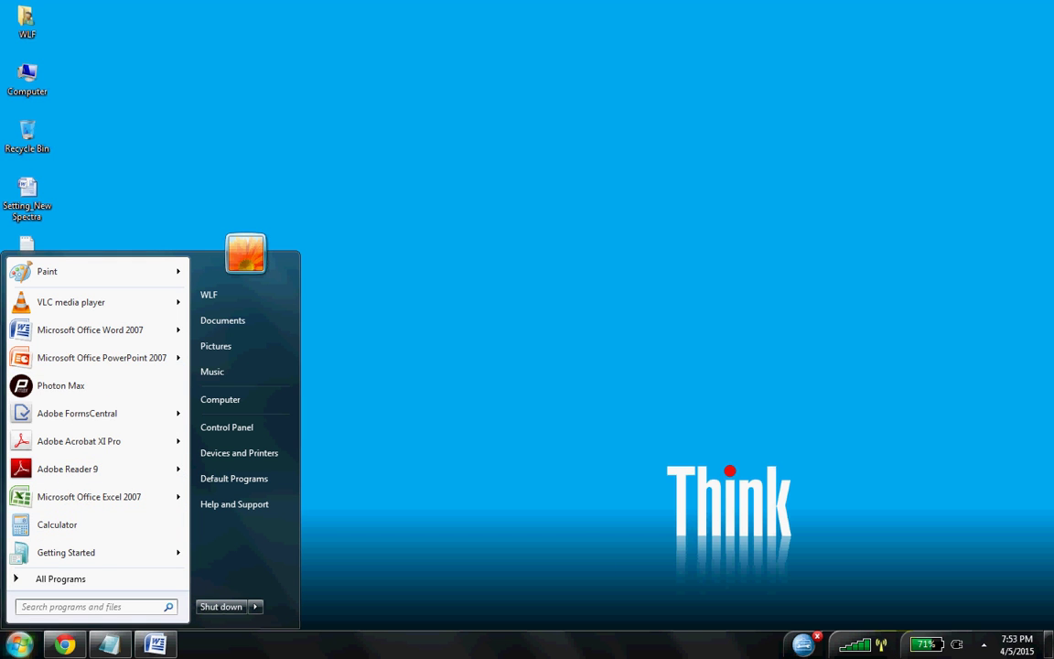
click(983, 645)
click(983, 645)
click(984, 645)
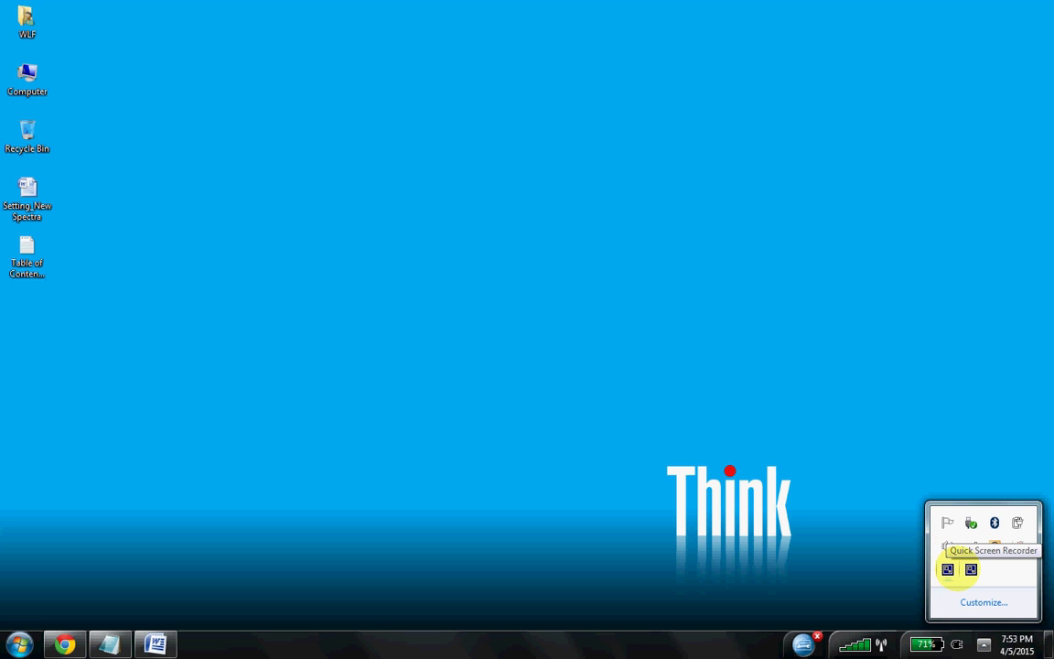
click(971, 570)
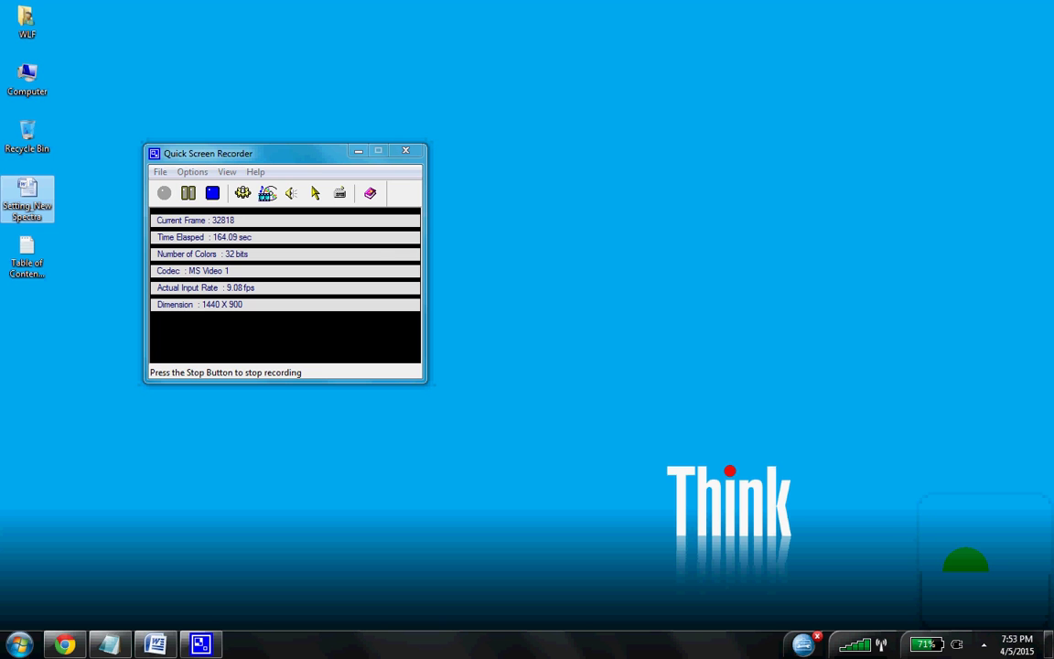
click(358, 150)
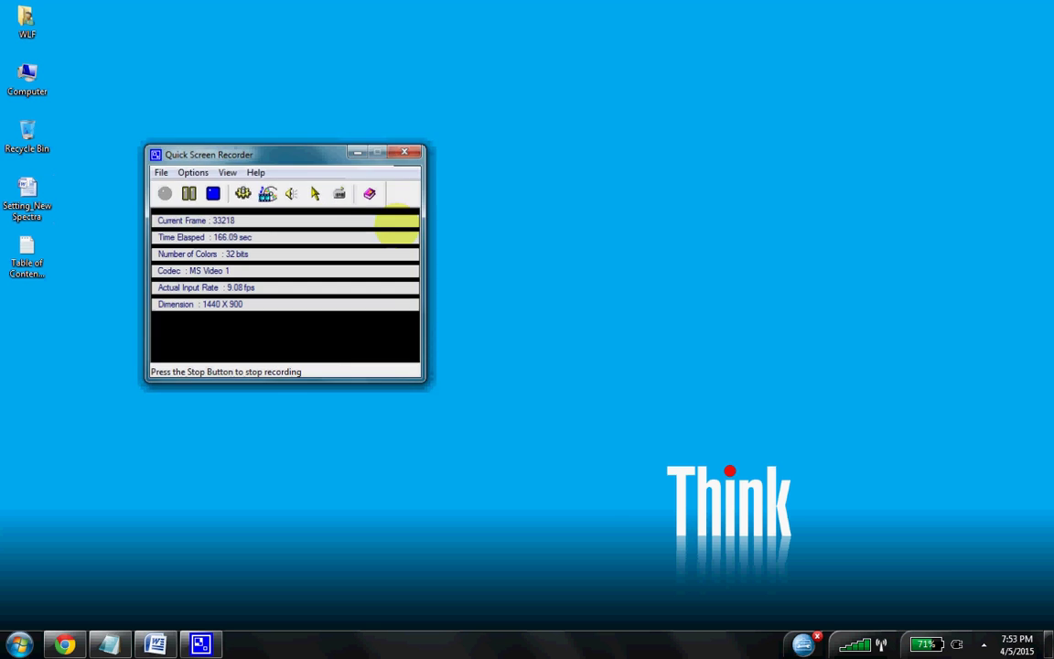
Step: Close the other recorder window, hide the recorder again, and restore the Notepad notes
click(984, 644)
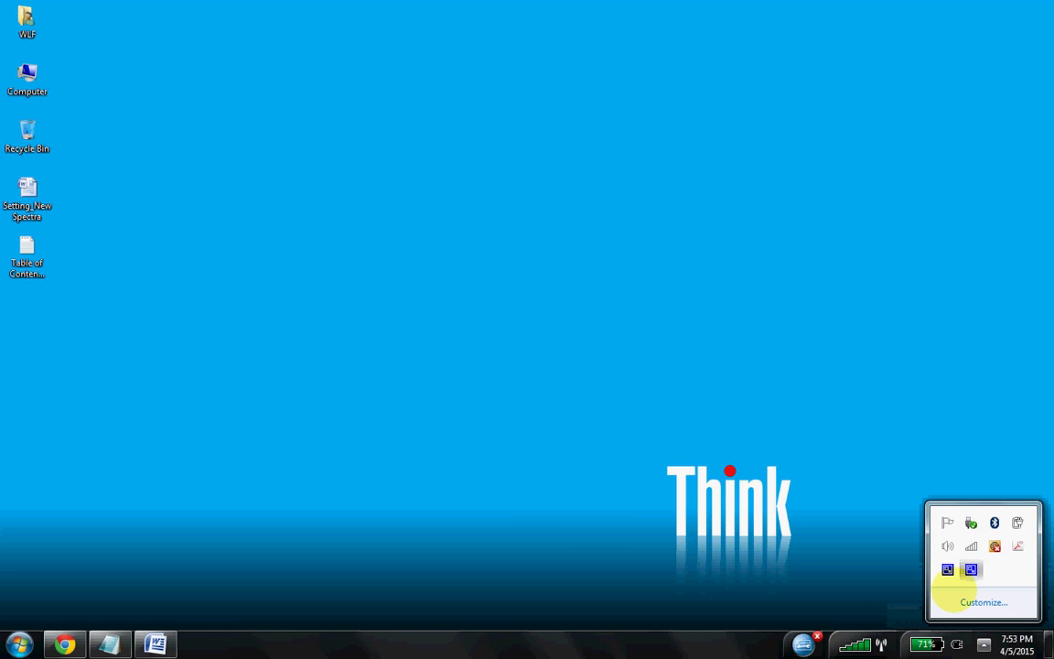
click(948, 569)
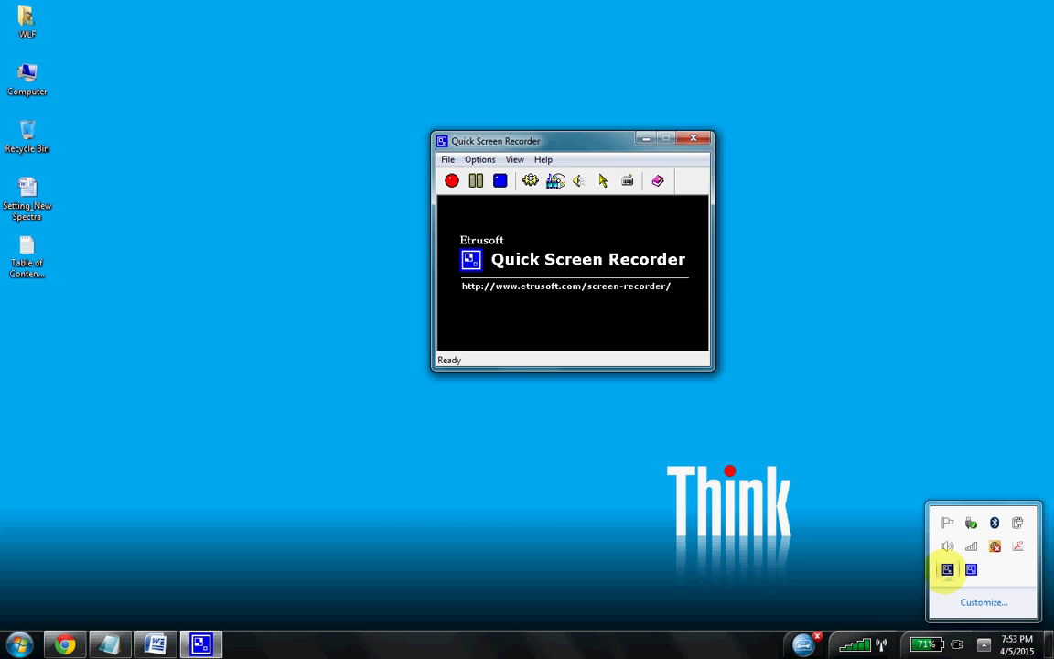
click(692, 138)
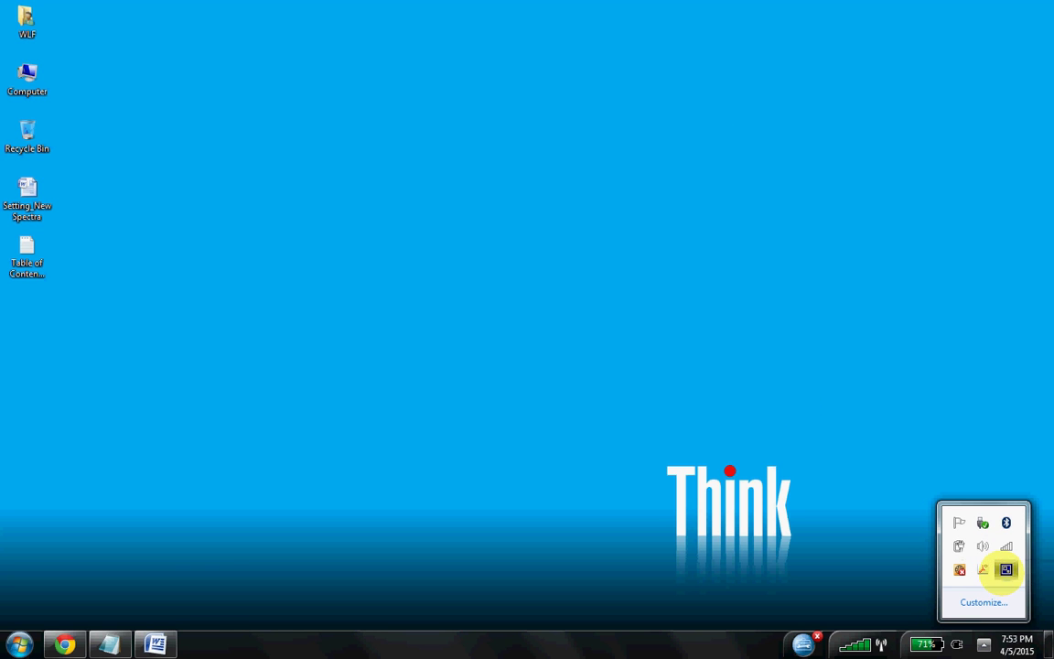
click(1005, 569)
click(358, 150)
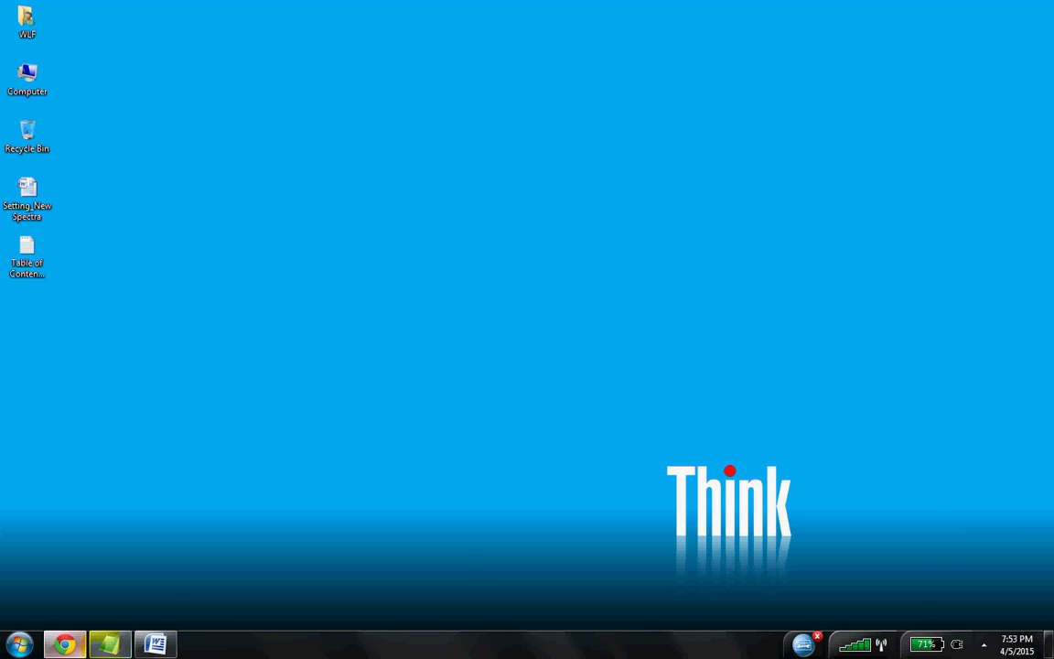
click(110, 644)
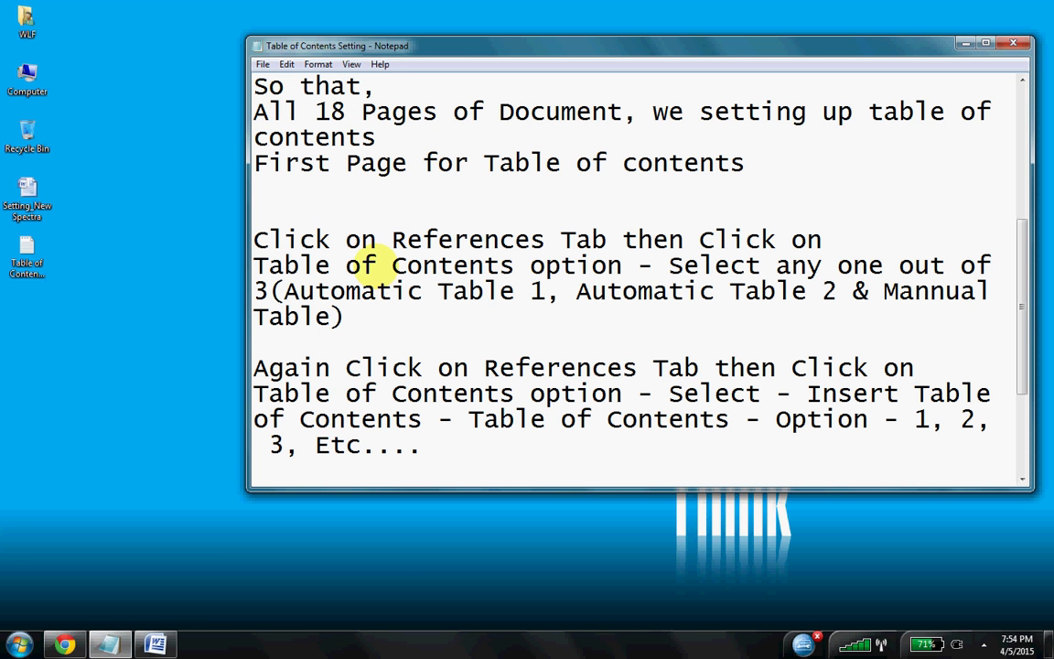
Step: Review the References Tab and Table of Contents steps and open Word's References tab
drag(255, 239, 776, 266)
click(249, 285)
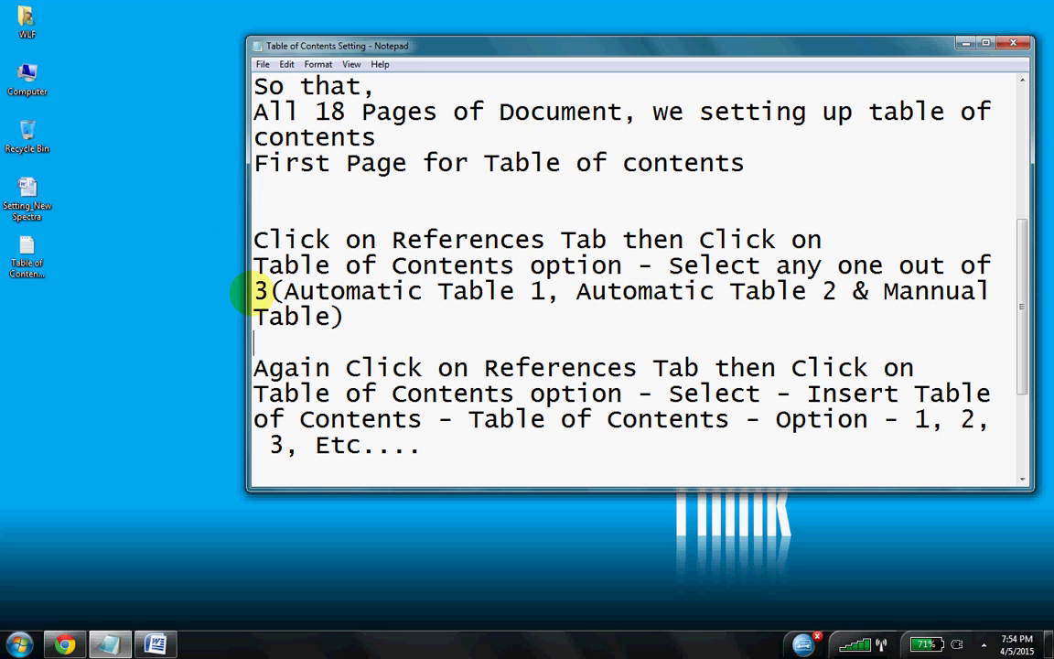
click(255, 340)
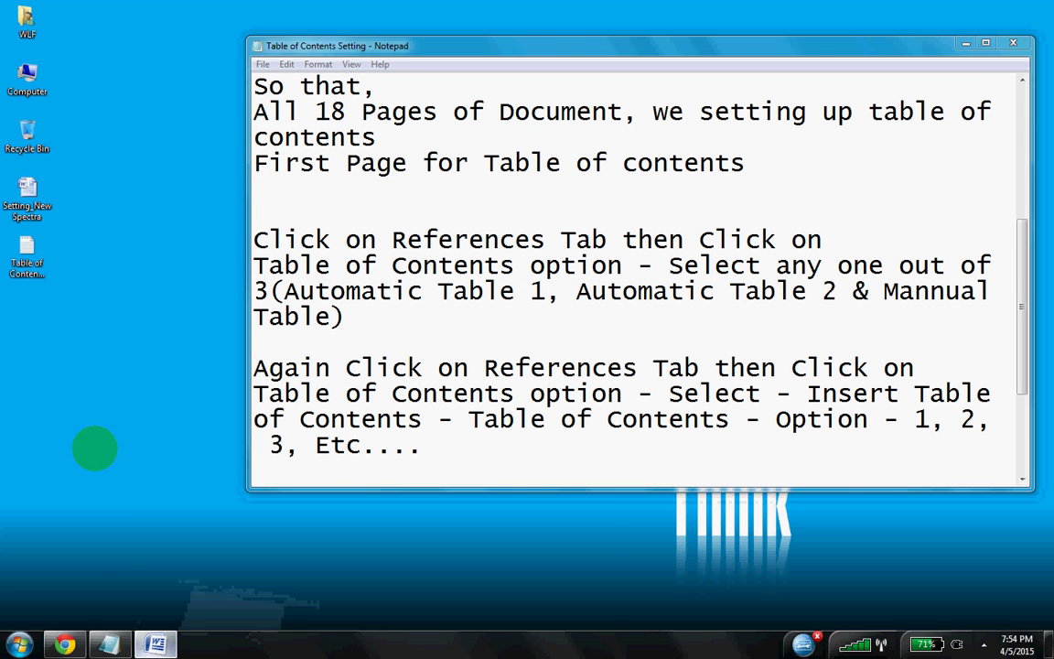
key(alt+Tab)
click(216, 27)
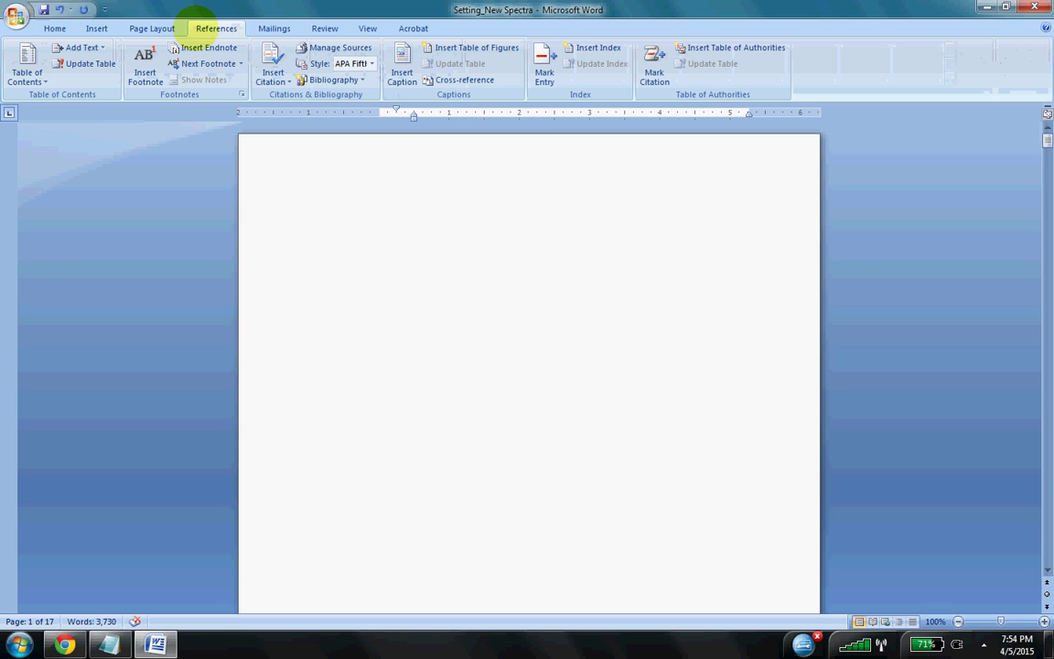
click(108, 645)
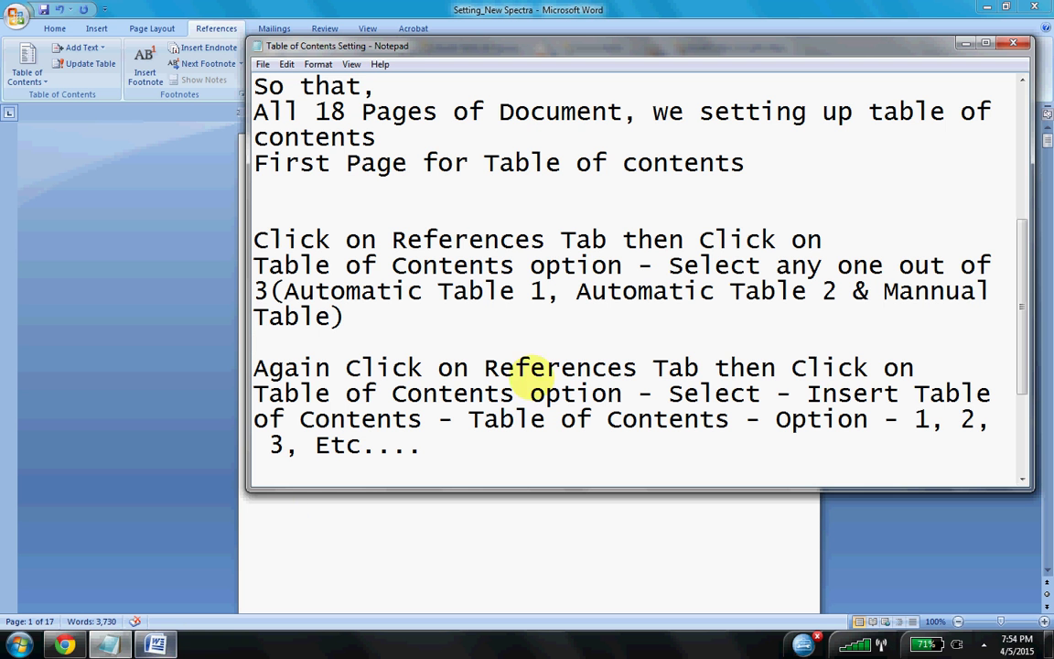
drag(562, 236, 823, 240)
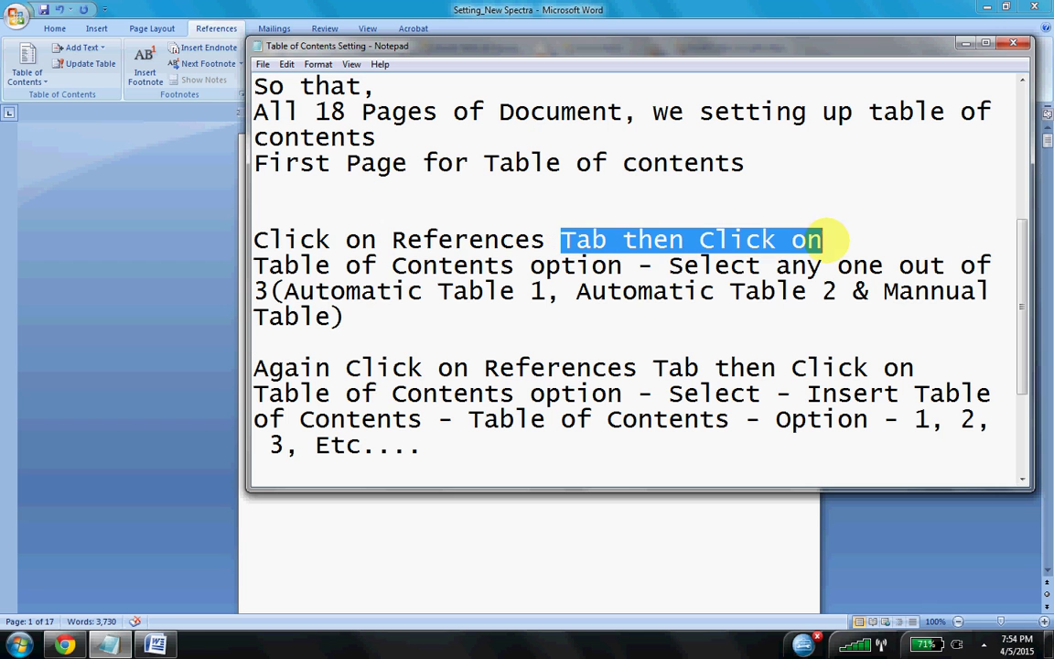
drag(514, 266, 229, 264)
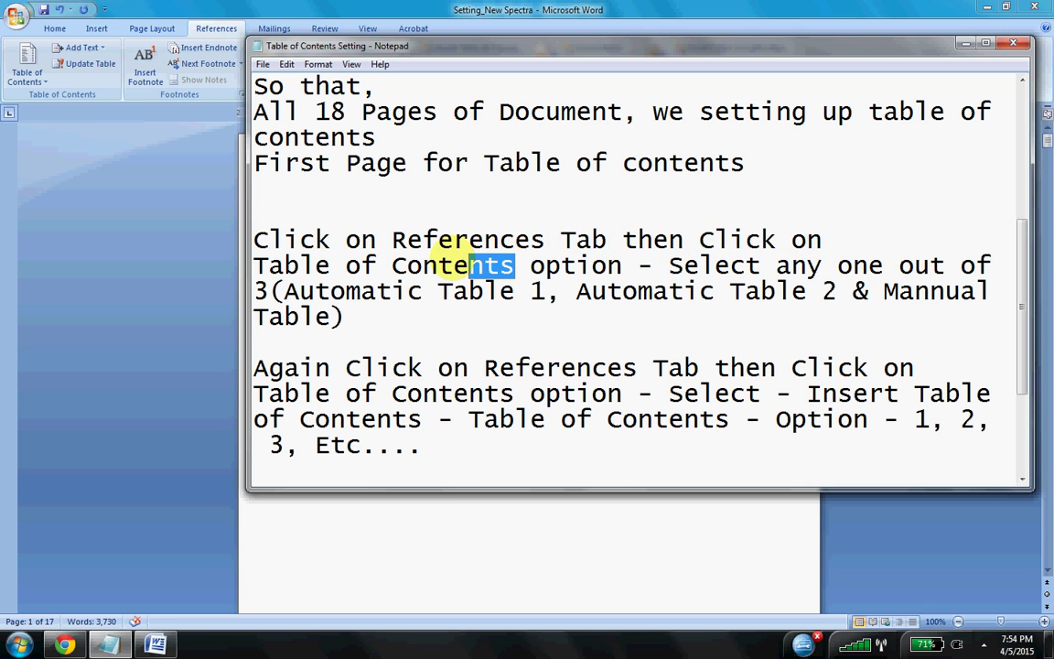
Step: Insert Automatic Table 1 on the blank first page and scroll up to check it
click(225, 261)
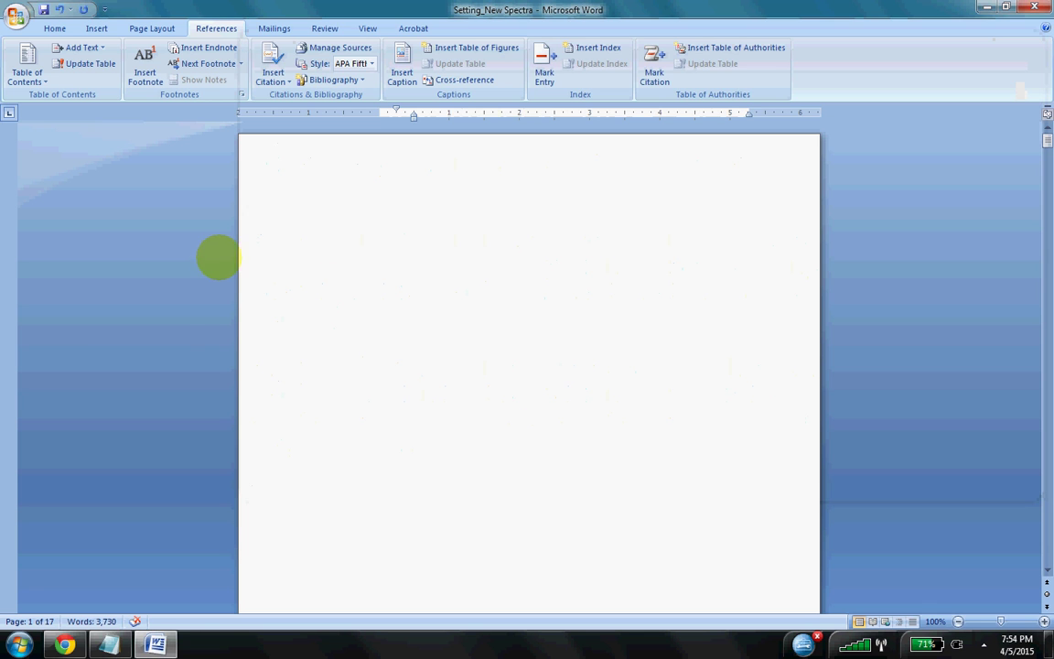
click(337, 224)
click(28, 68)
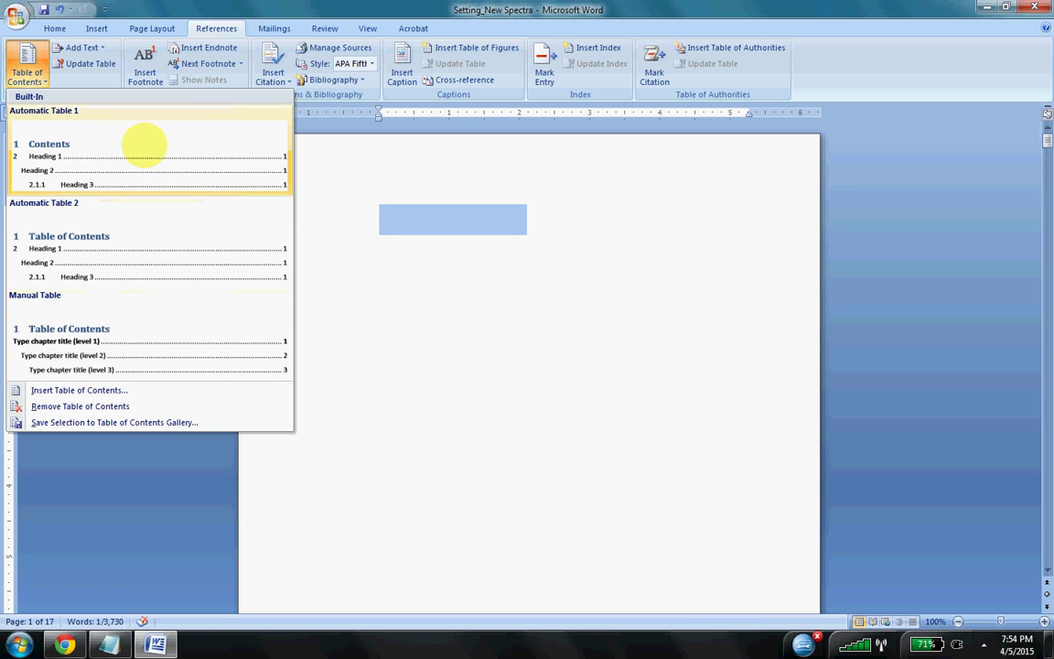
click(142, 147)
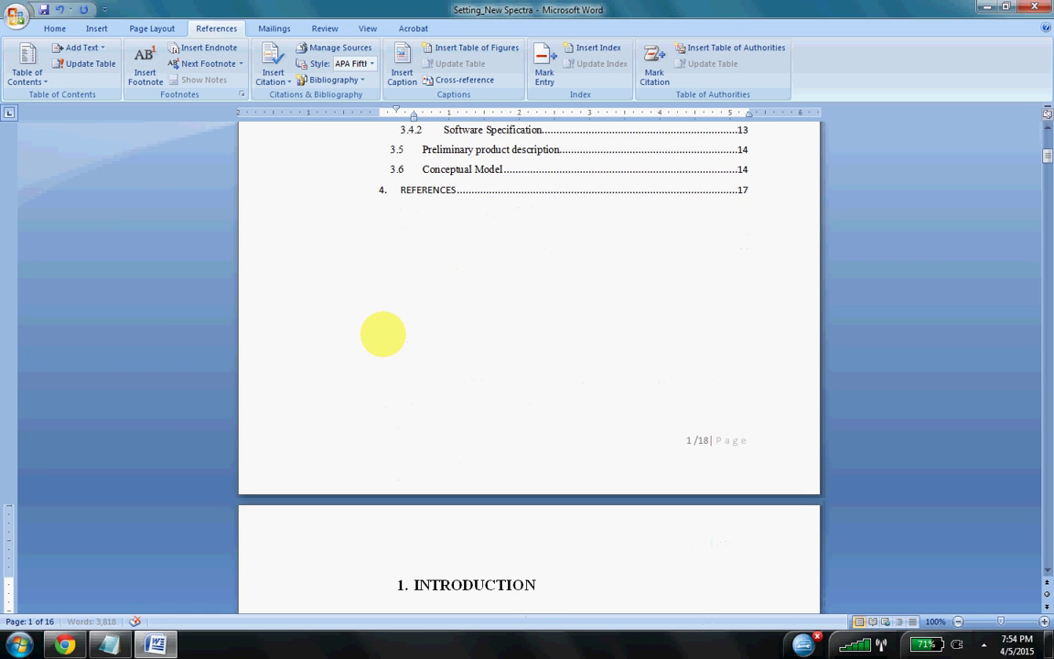
scroll(387, 333, up, 3)
scroll(388, 337, up, 2)
scroll(320, 430, up, 1)
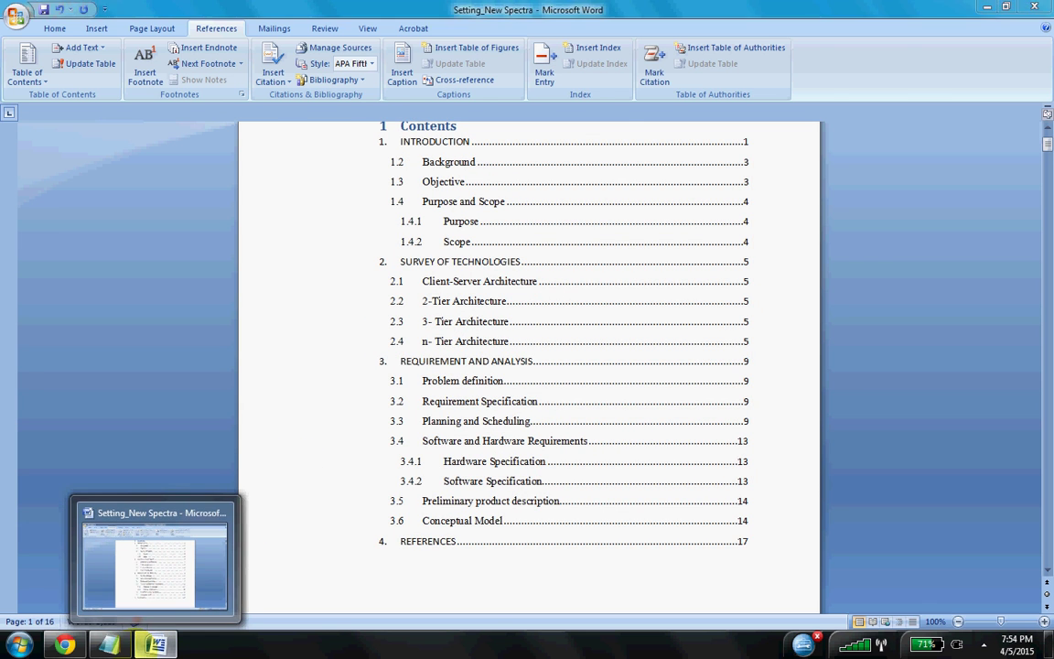
click(155, 645)
Step: Highlight the table choices and the 'Again Click on References Tab' line, then return to Word
scroll(325, 352, down, 2)
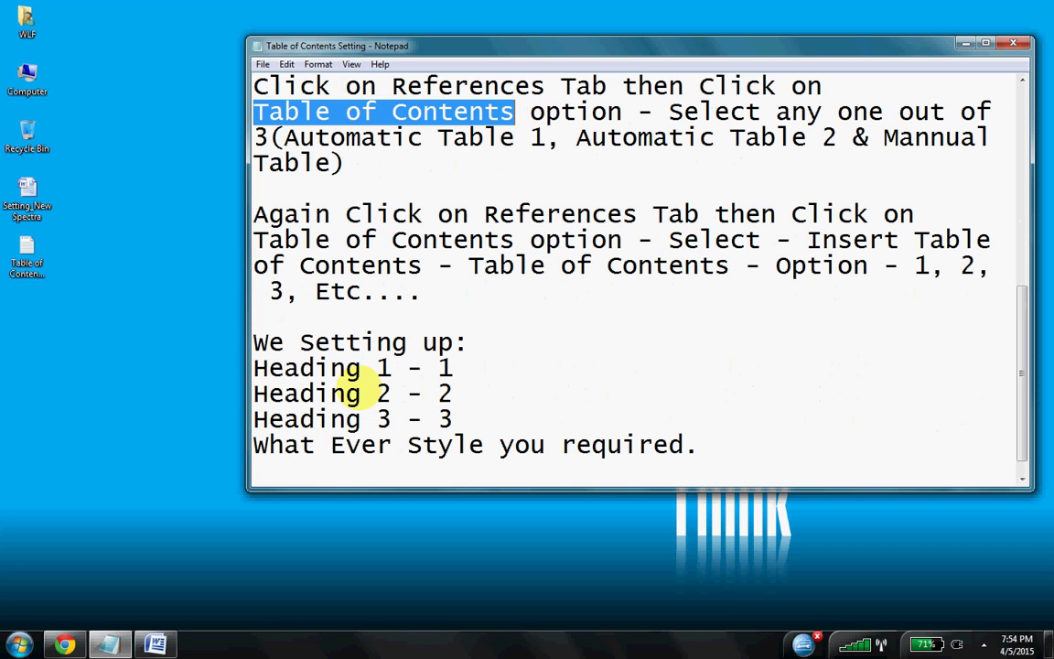
drag(346, 163, 640, 138)
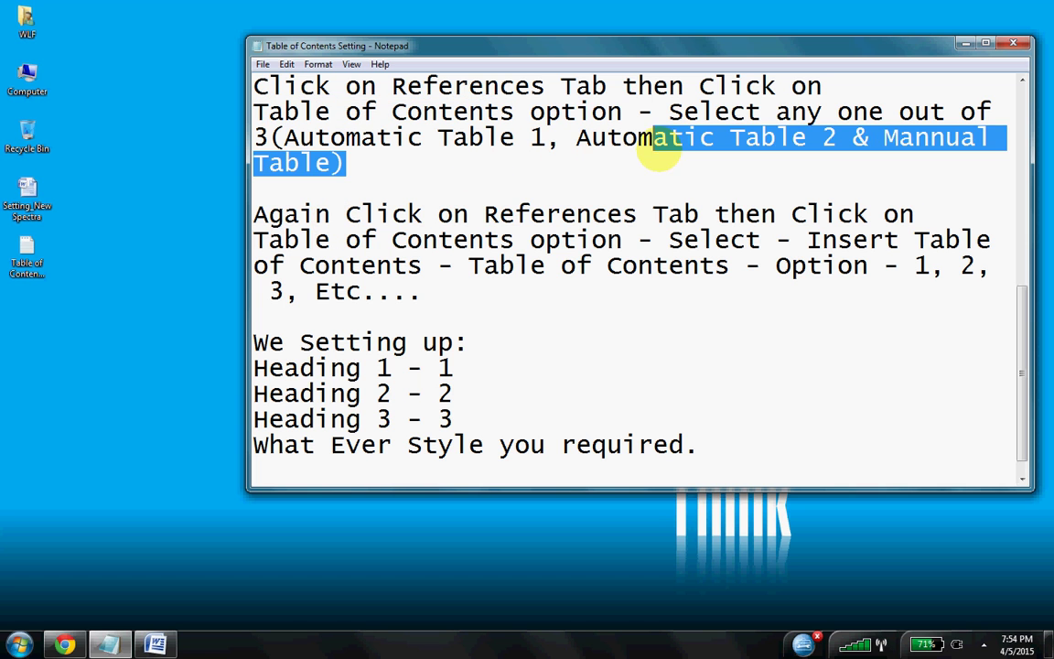
click(561, 239)
drag(285, 213, 746, 215)
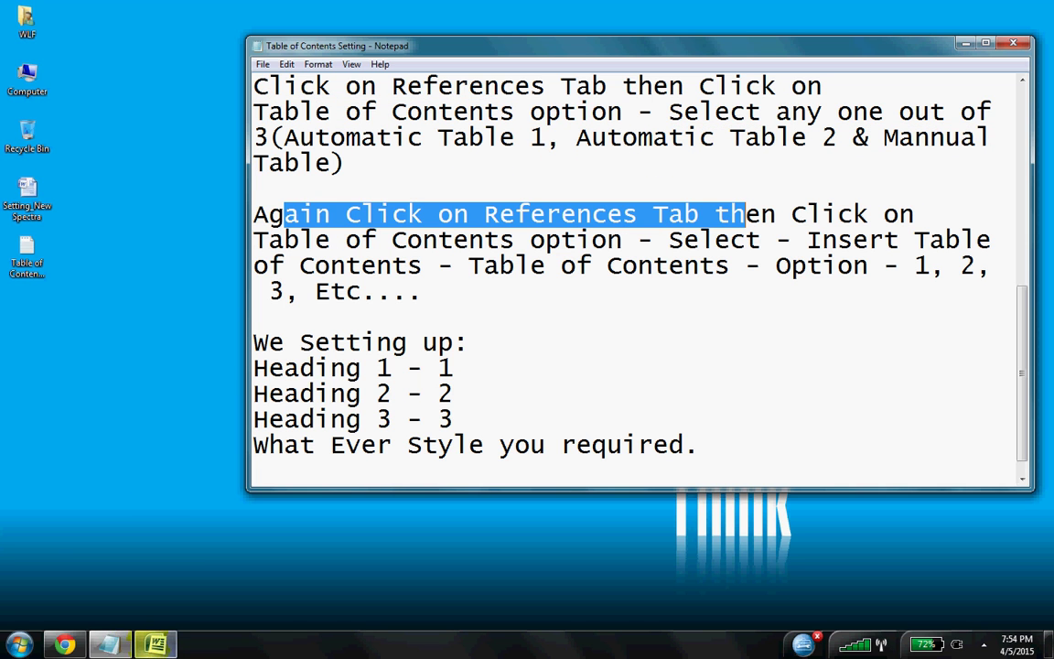
mouse_move(65, 644)
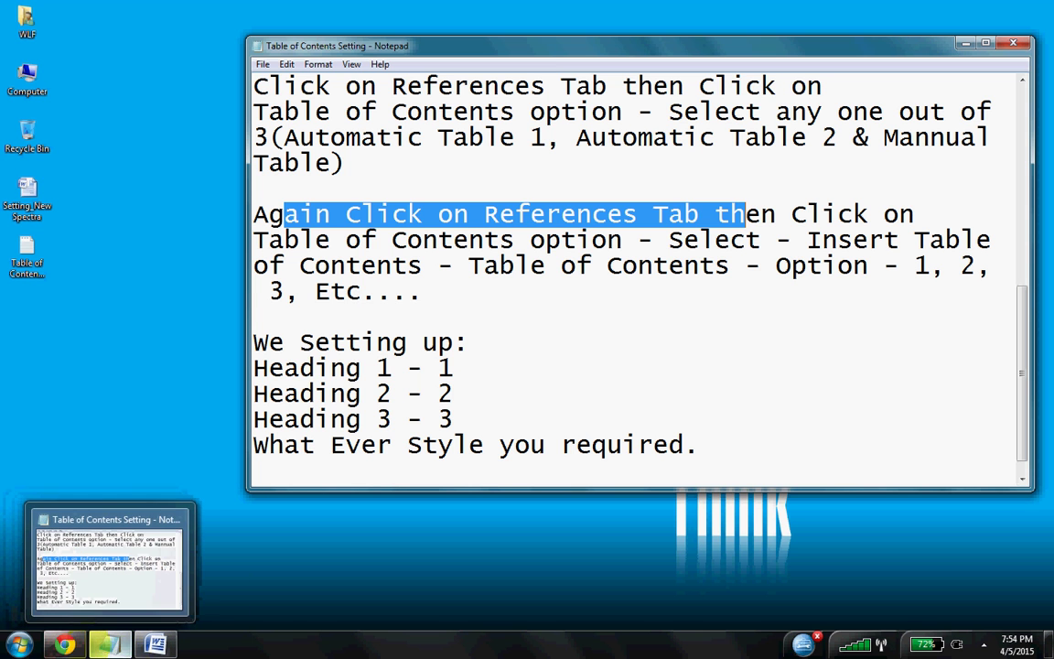
mouse_move(155, 644)
click(119, 563)
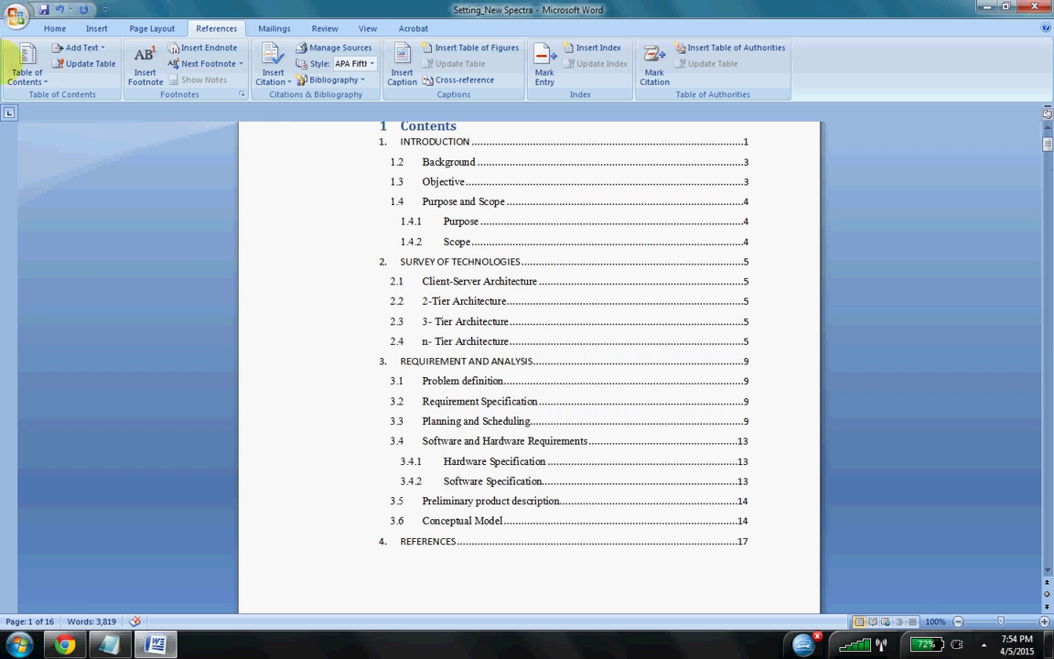
Step: In Table of Contents Options, map Heading 1 to level 3, Heading 2 to 2, Heading 3 to 1
click(26, 65)
click(74, 389)
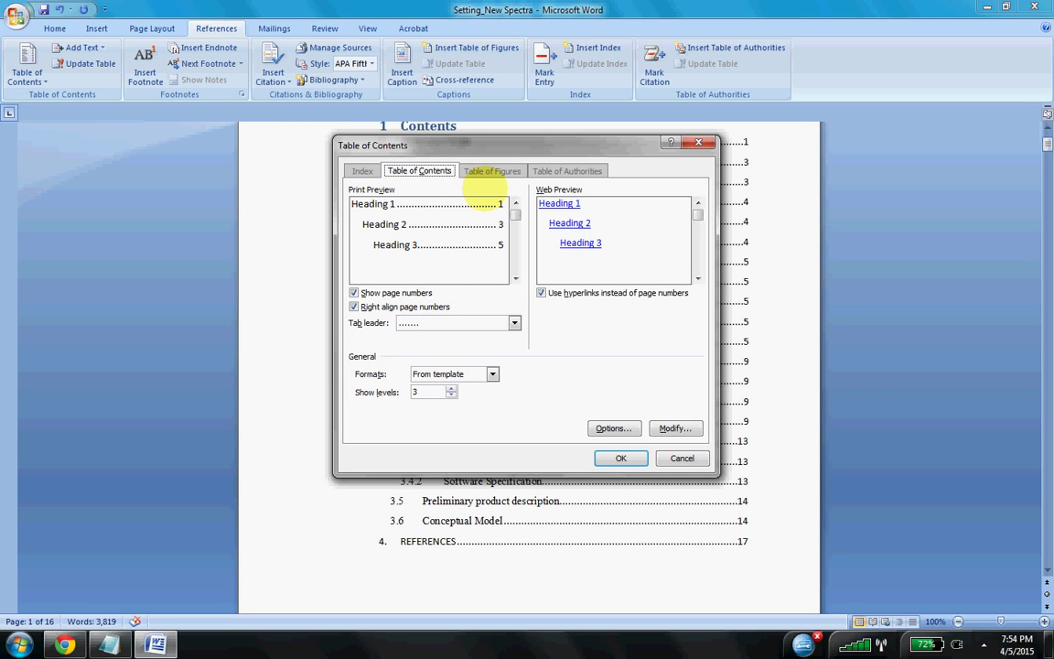
click(611, 428)
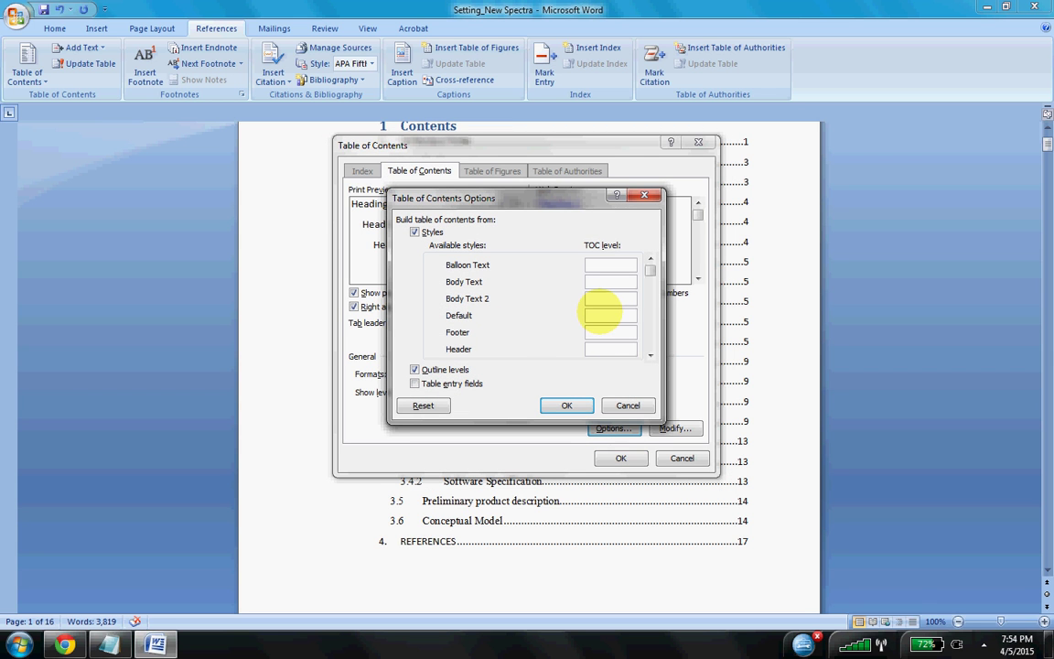
click(601, 314)
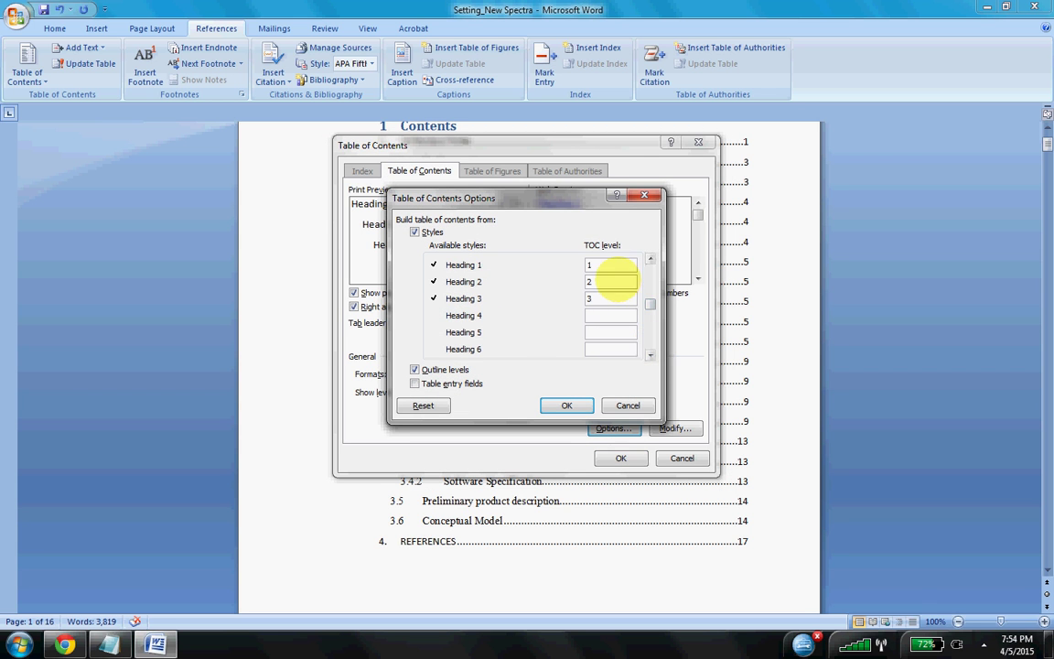
double_click(611, 264)
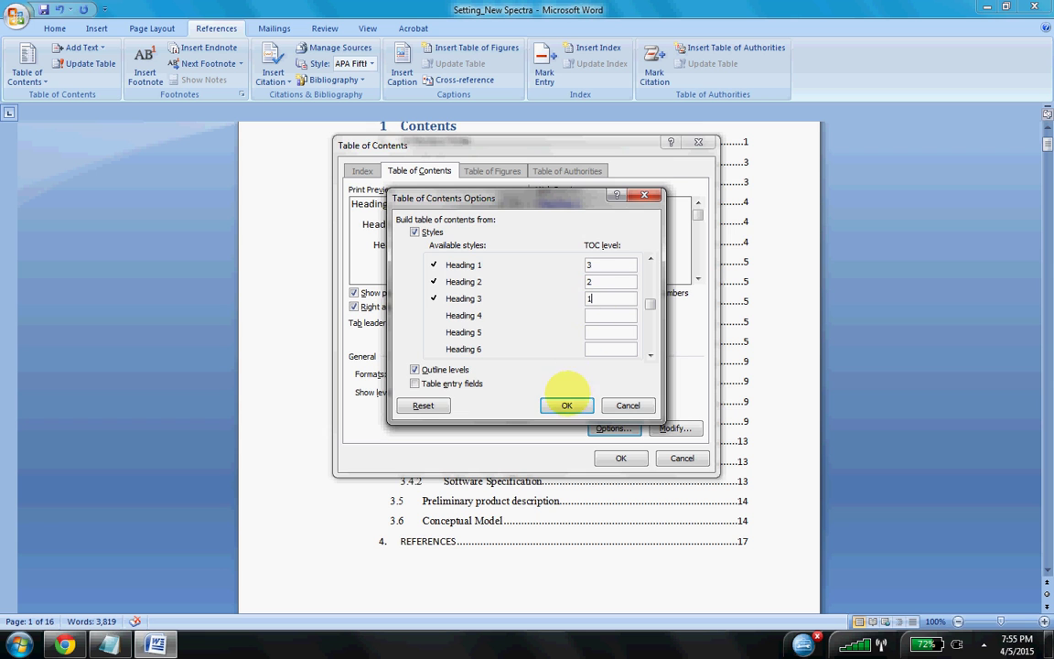
click(567, 406)
Step: Replace the old table of contents with the rebuilt one and scroll down to review its indentation
click(620, 457)
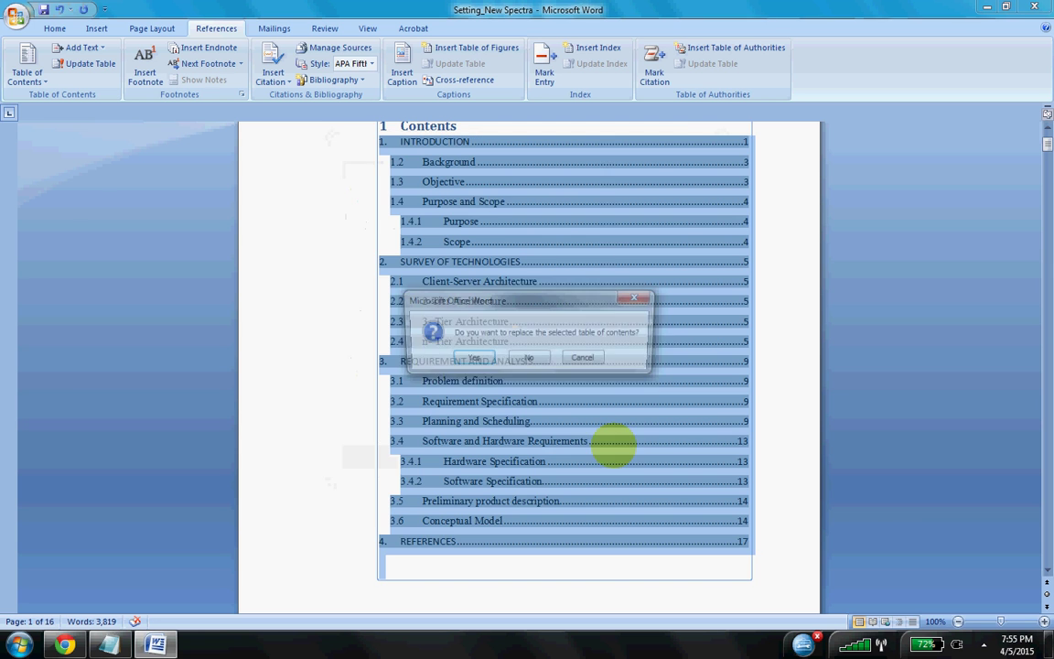
click(465, 357)
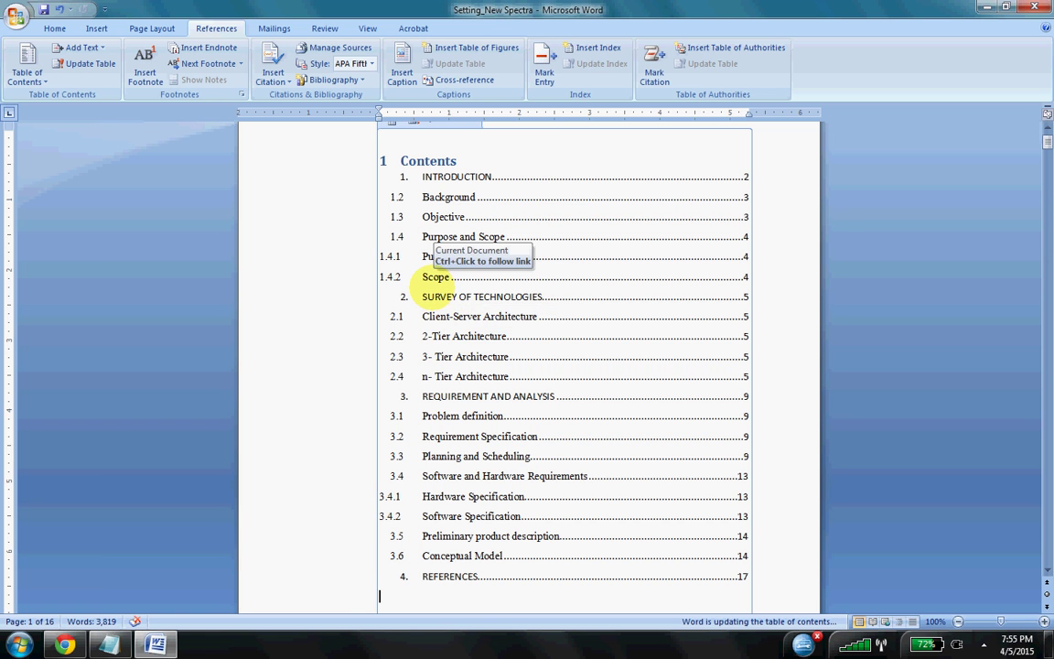
scroll(411, 276, down, 1)
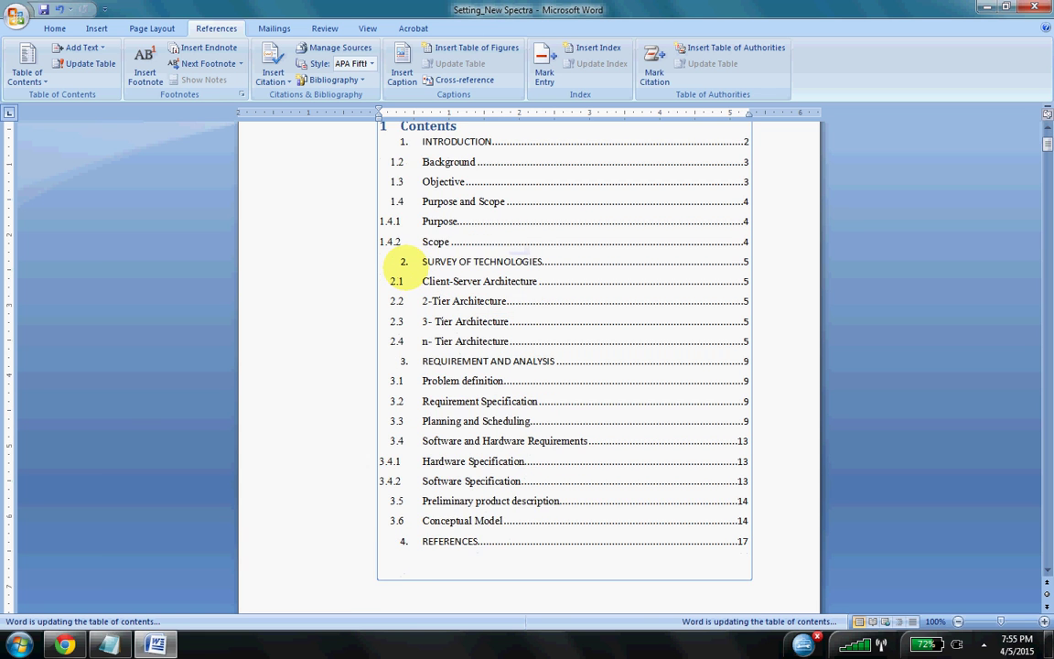
scroll(408, 276, down, 2)
scroll(406, 274, down, 2)
scroll(398, 267, up, 3)
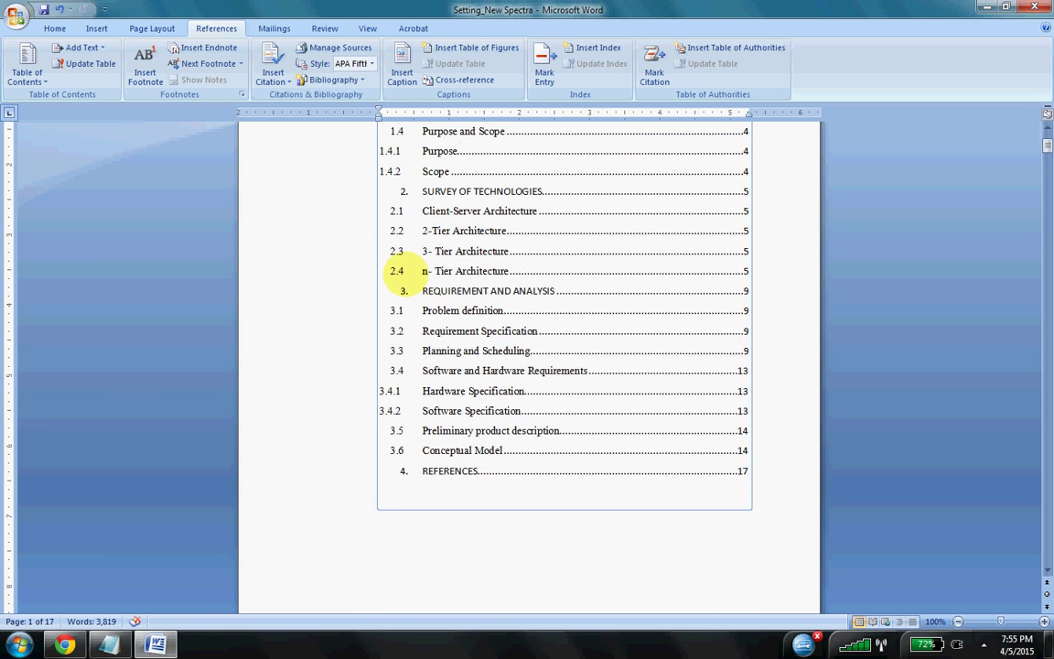
scroll(394, 275, up, 2)
click(108, 645)
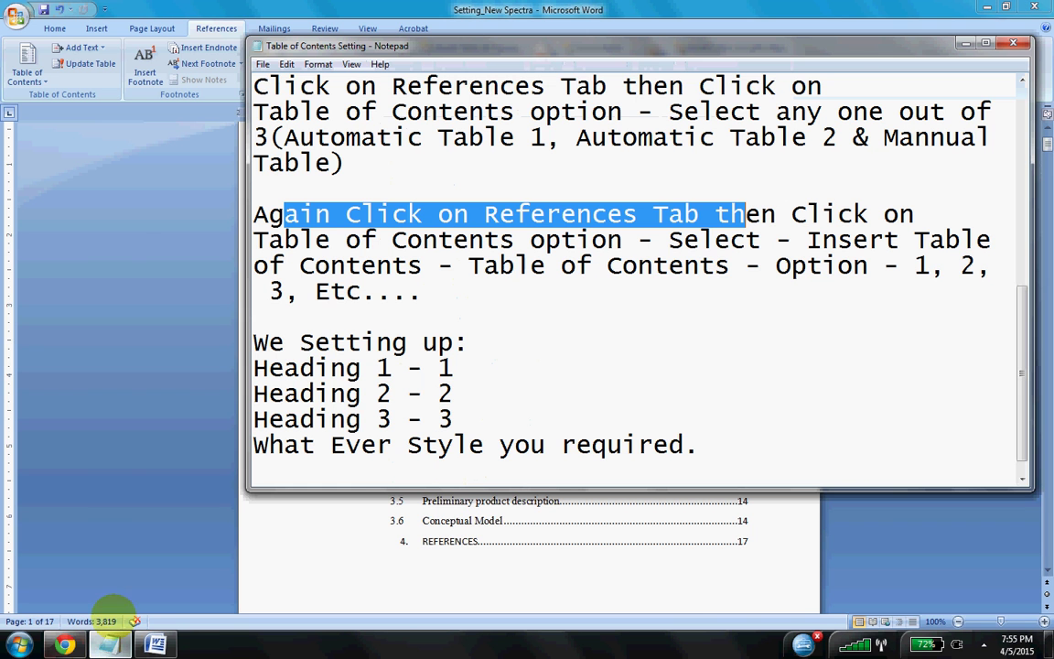
scroll(321, 320, down, 1)
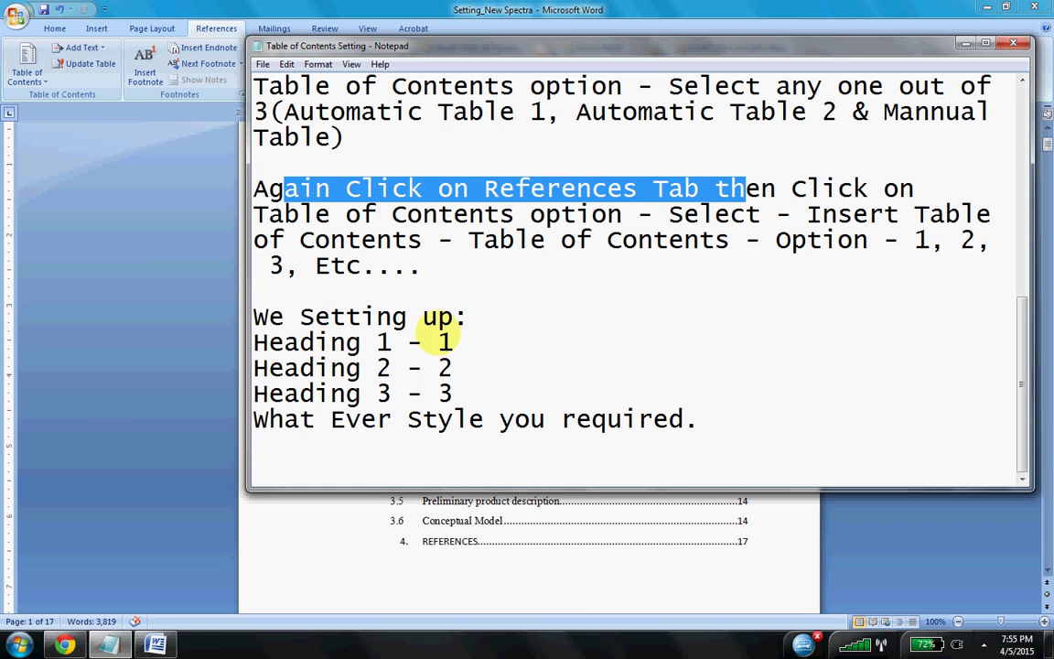
drag(698, 419, 277, 293)
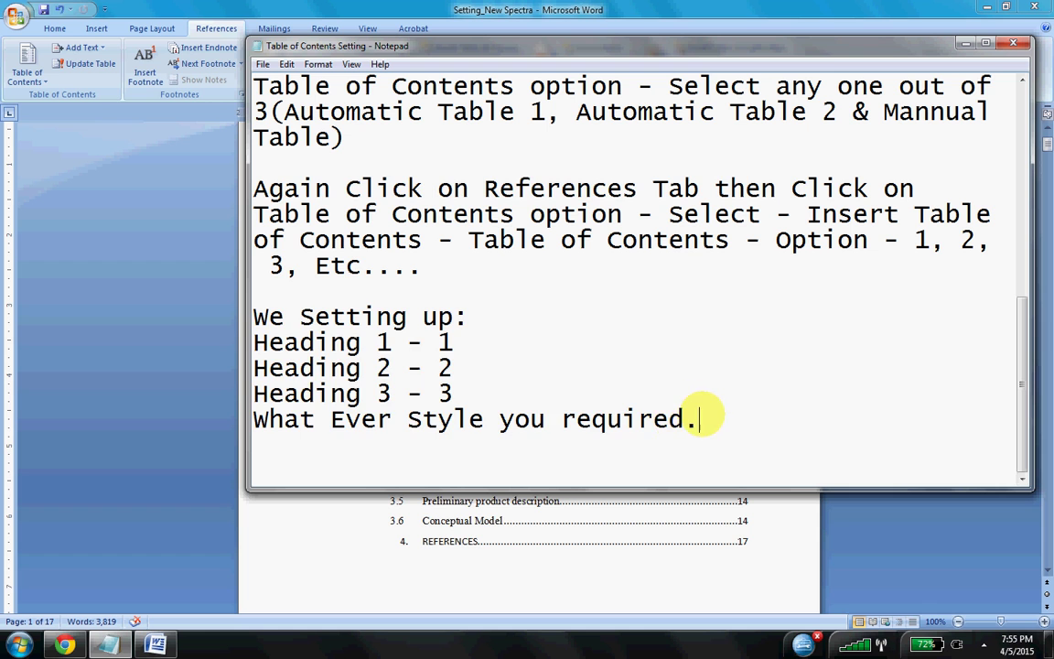
click(274, 289)
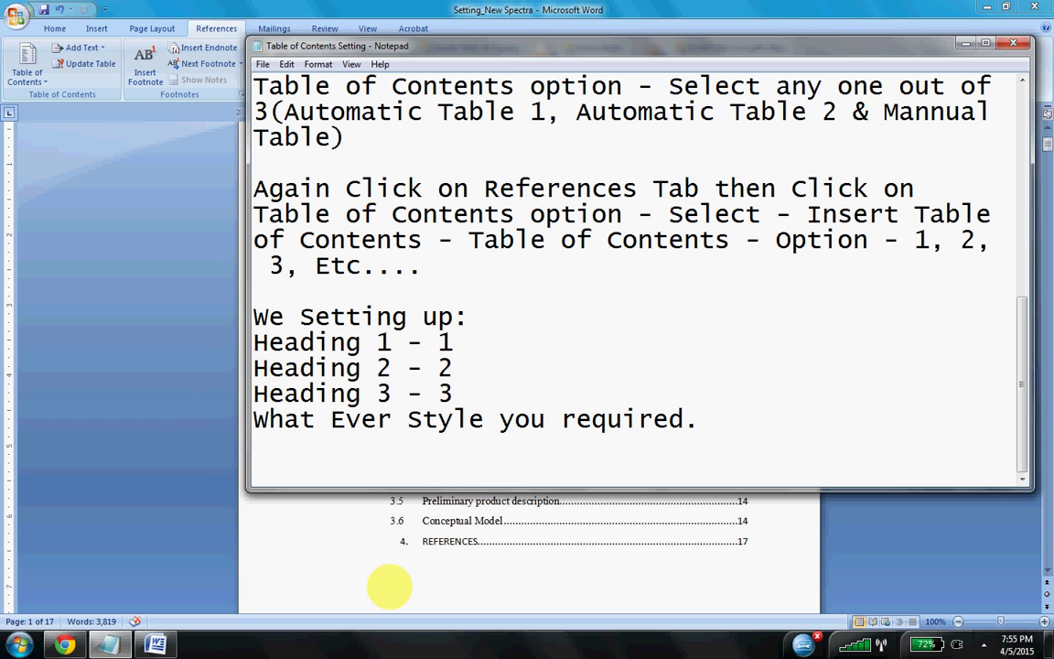
click(371, 508)
click(724, 562)
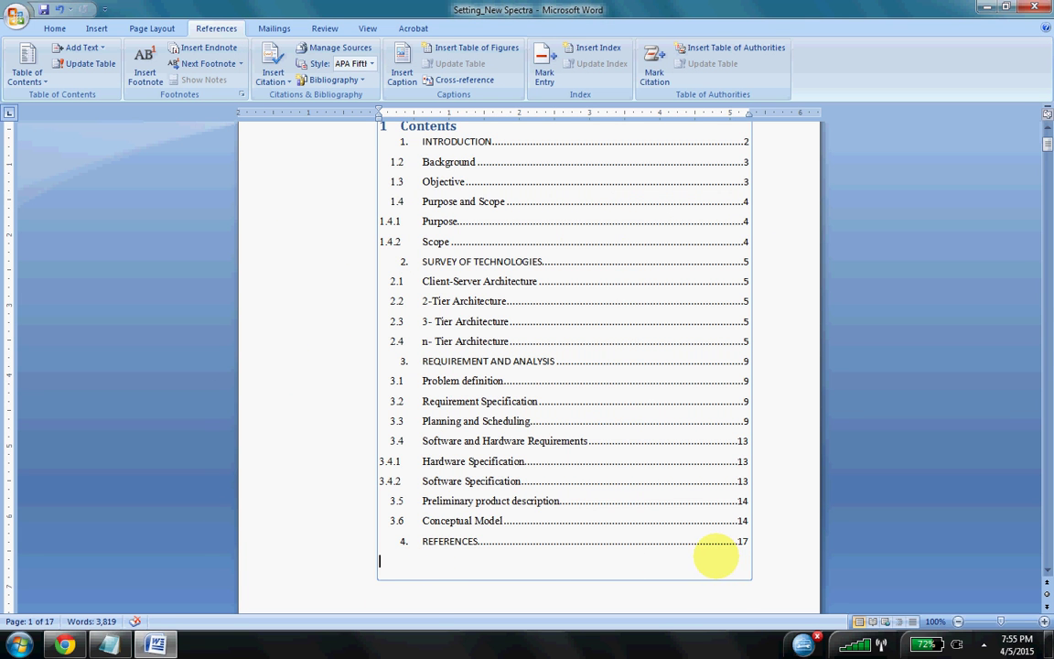
Step: Insert a custom table of contents mapping Heading 1, 2, 3 to levels 1, 2, 3, replacing the existing one
scroll(696, 545, up, 1)
click(26, 73)
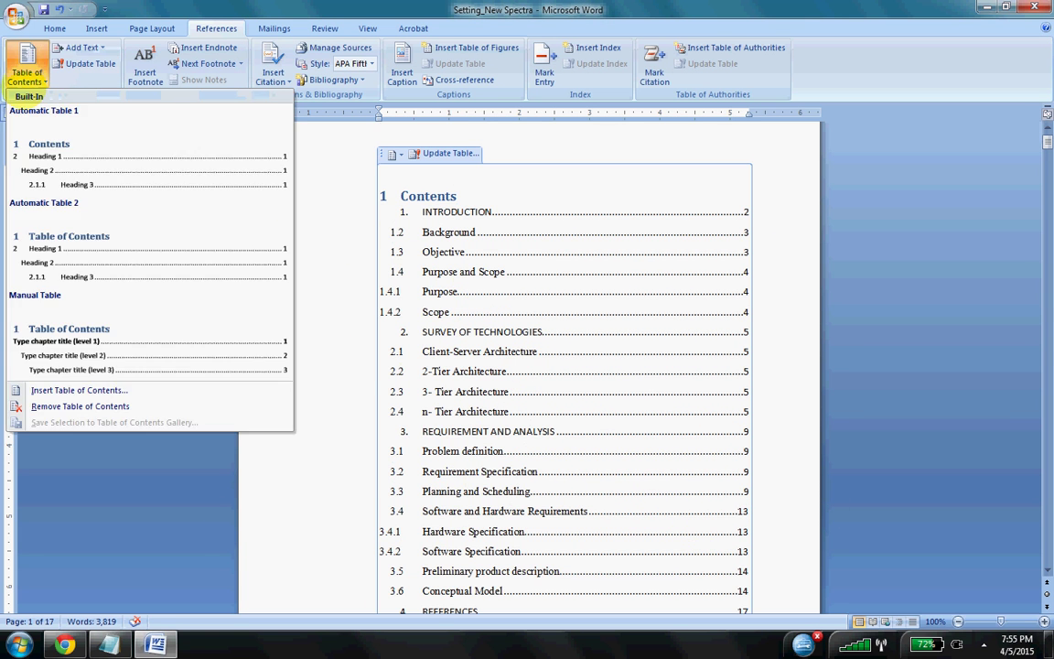
click(79, 390)
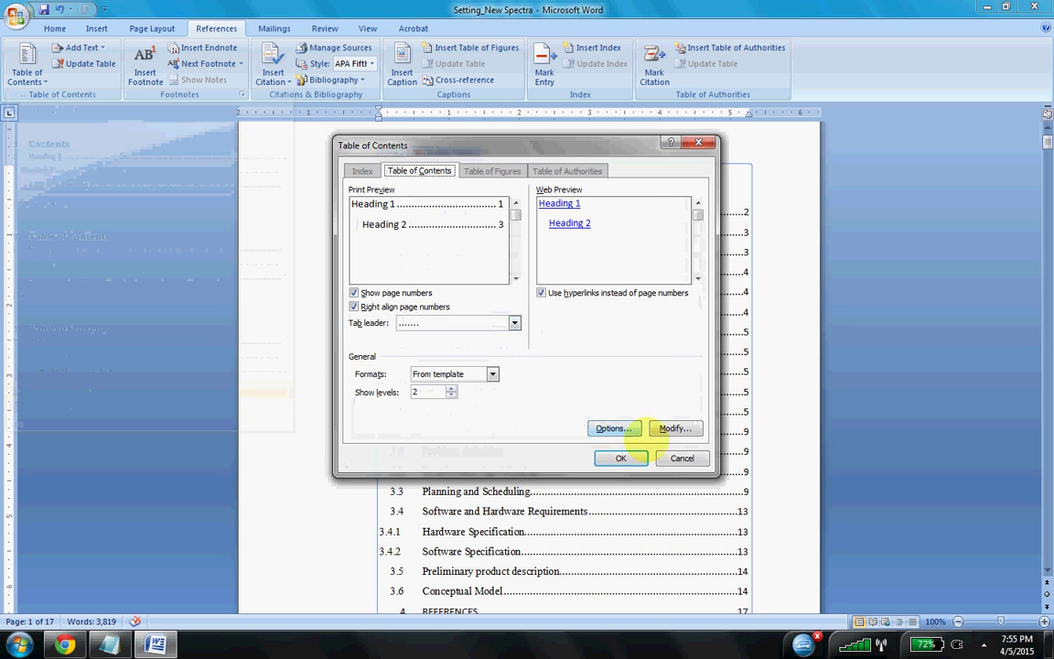
click(612, 427)
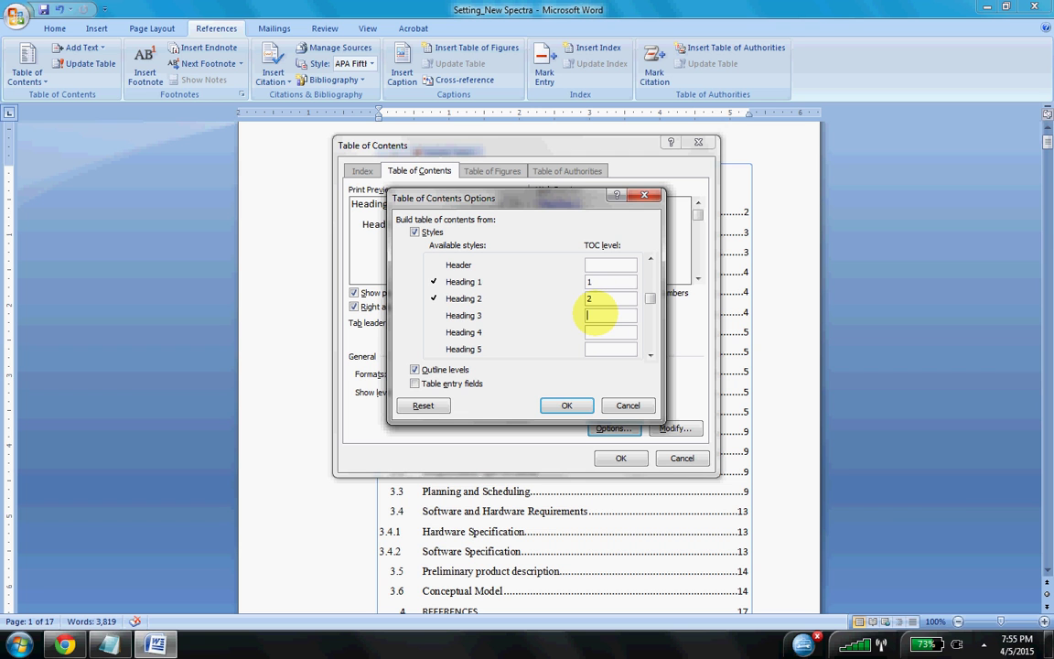
text(3)
key(Tab)
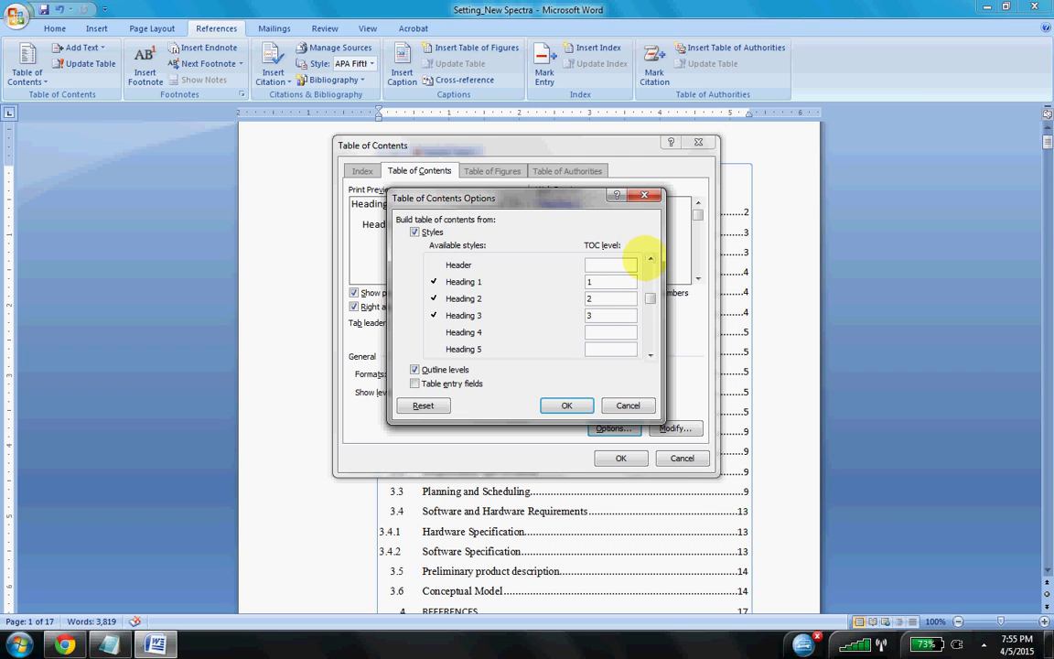
click(650, 260)
click(577, 405)
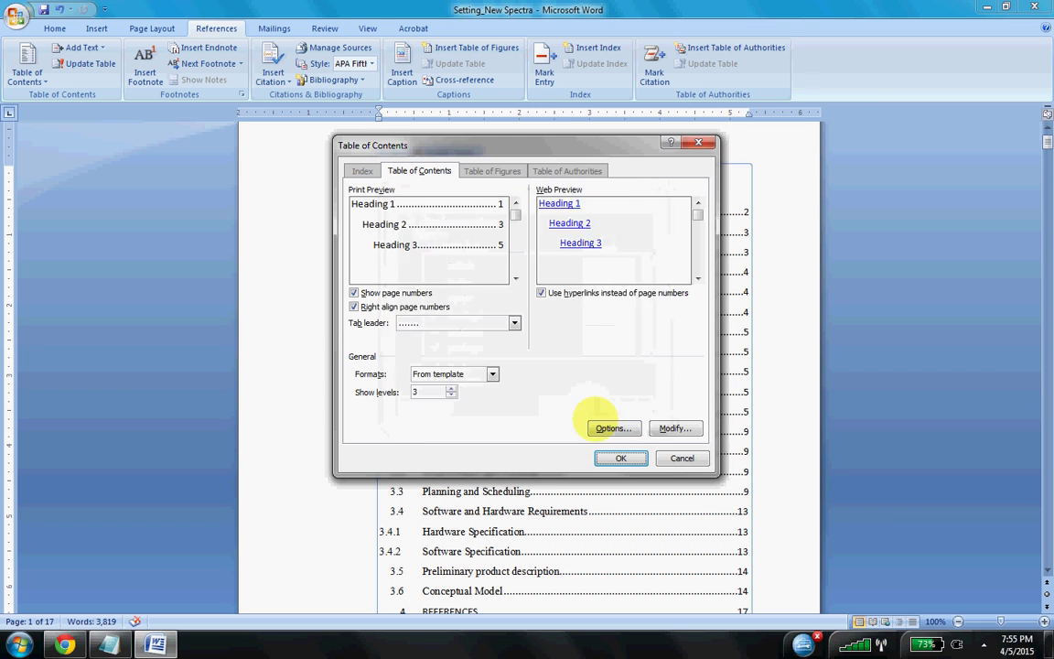
click(620, 457)
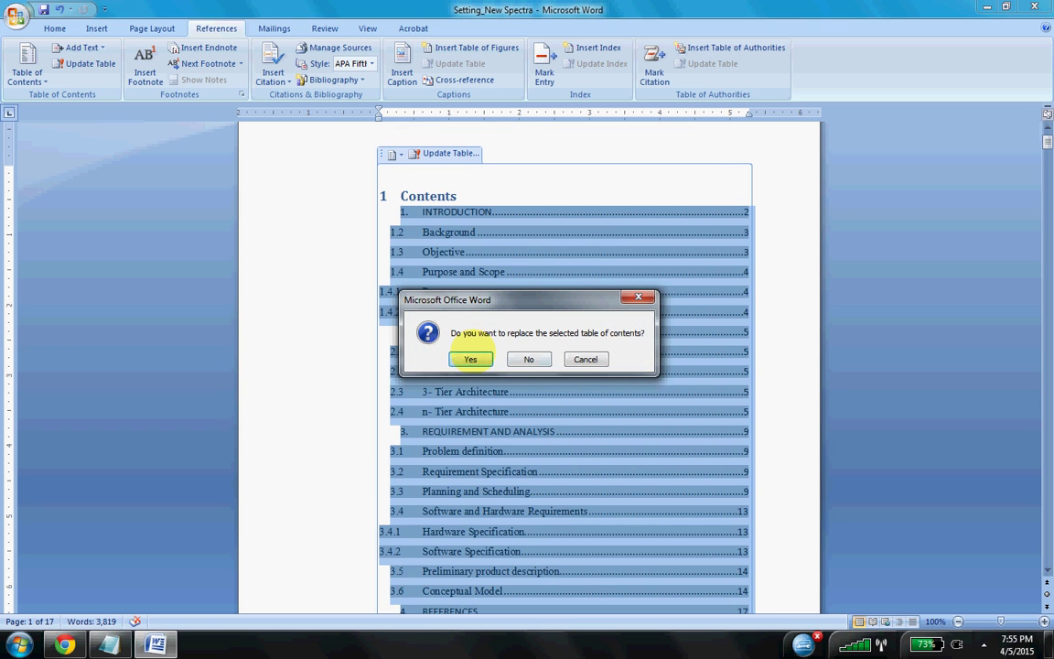
click(470, 358)
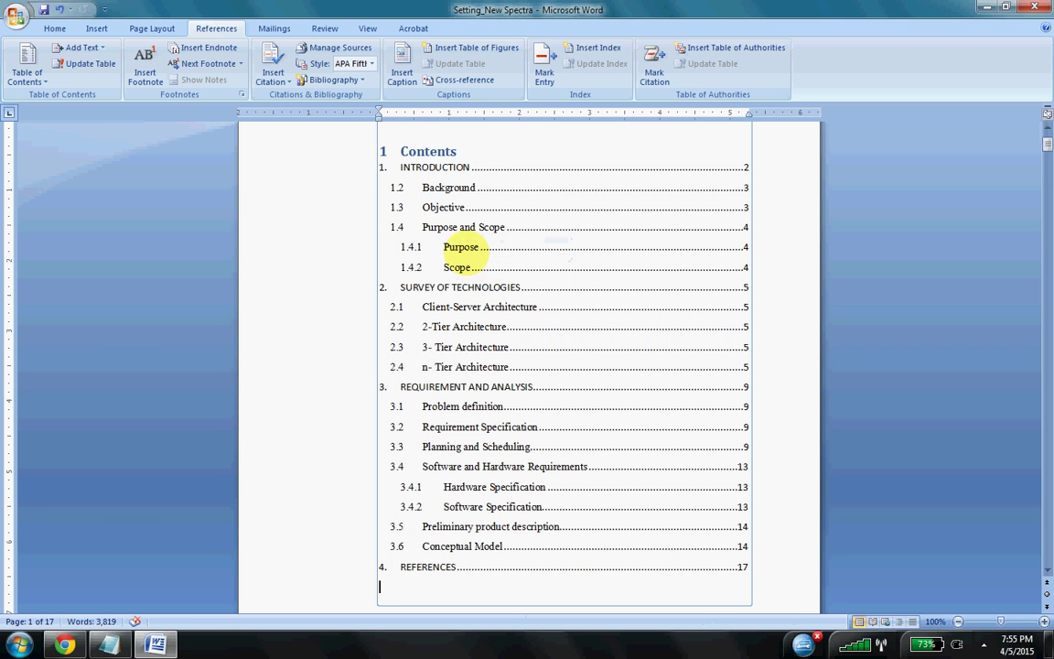
scroll(470, 239, down, 2)
scroll(458, 247, down, 5)
scroll(465, 247, down, 4)
scroll(465, 247, down, 3)
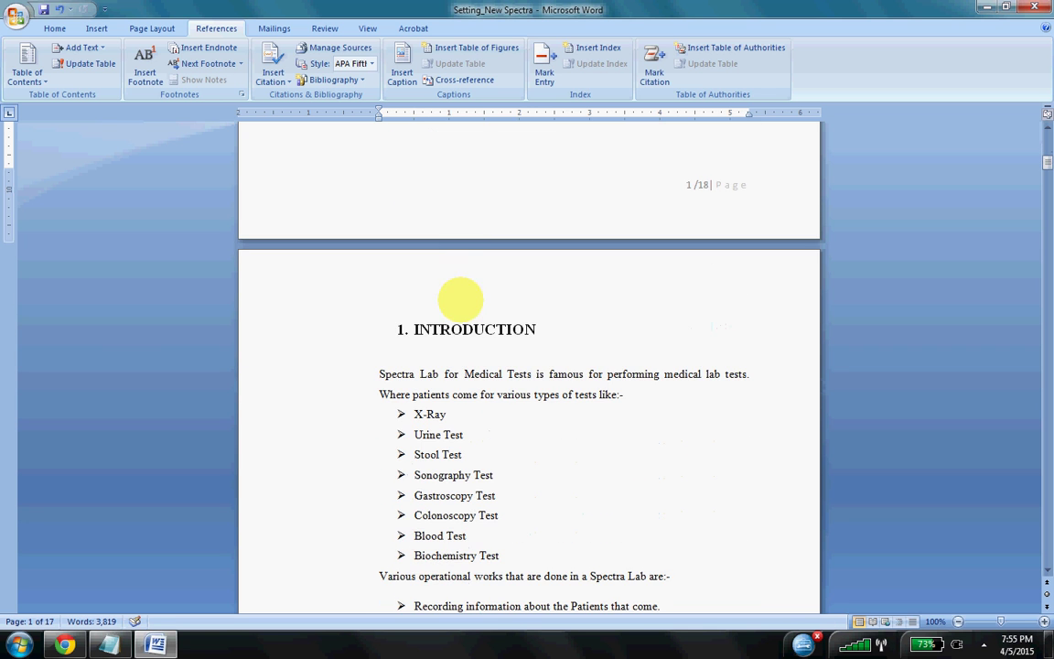
click(463, 328)
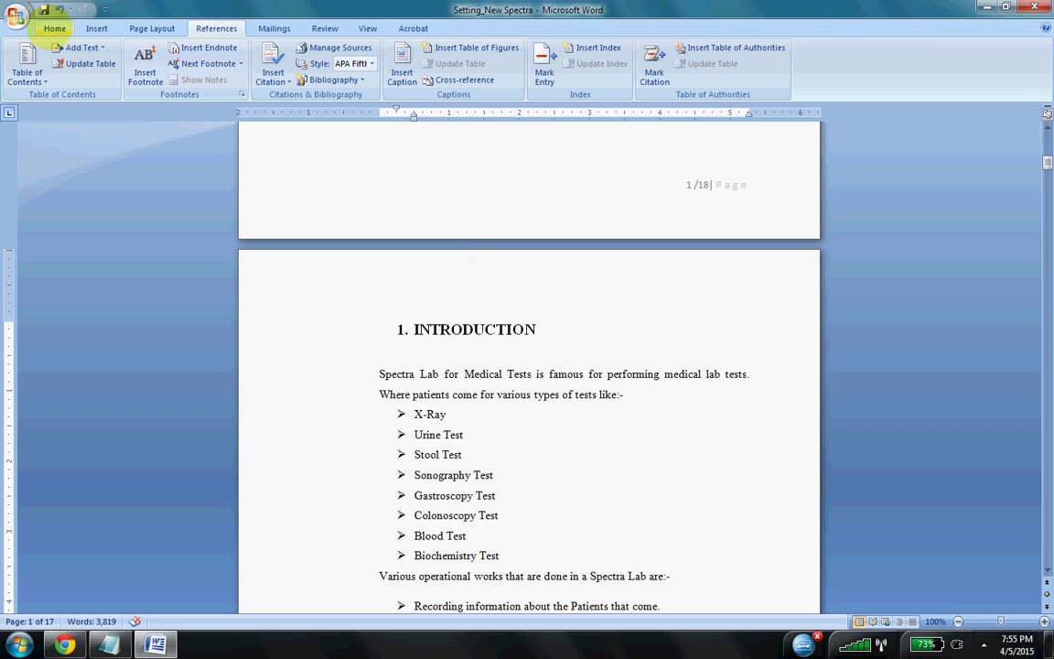
click(50, 28)
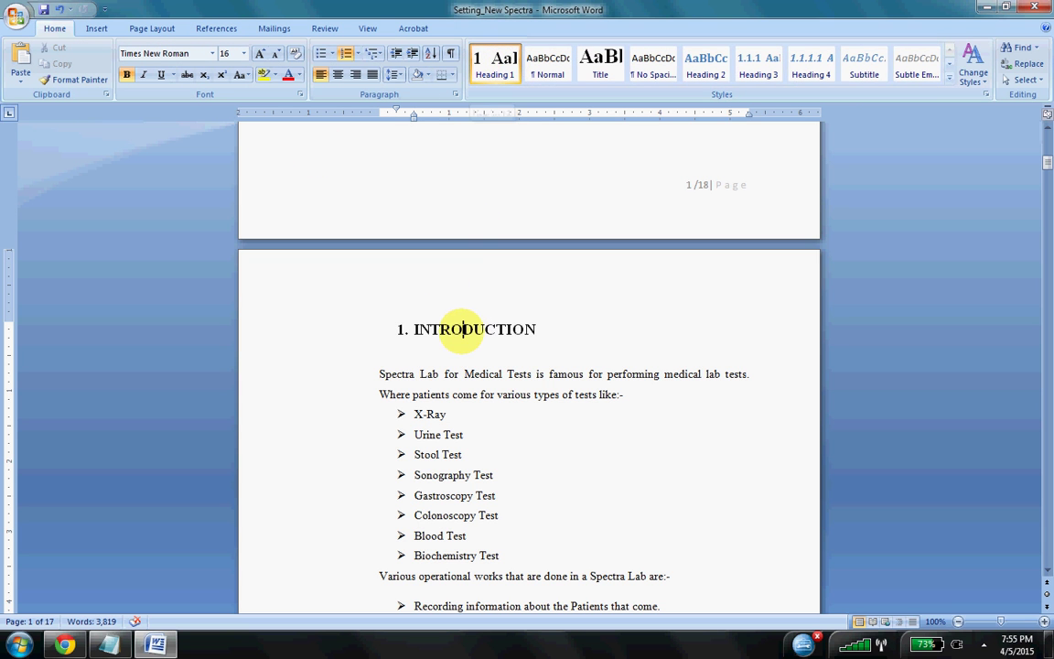
scroll(462, 329, up, 3)
scroll(462, 330, up, 4)
scroll(462, 329, up, 4)
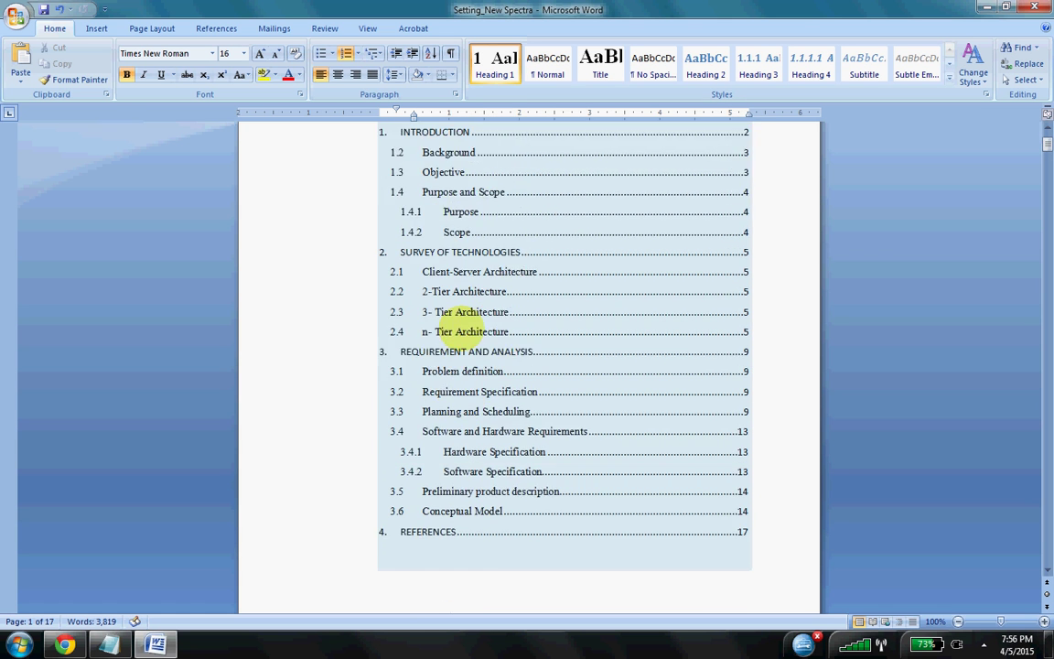
scroll(462, 331, up, 2)
click(425, 251)
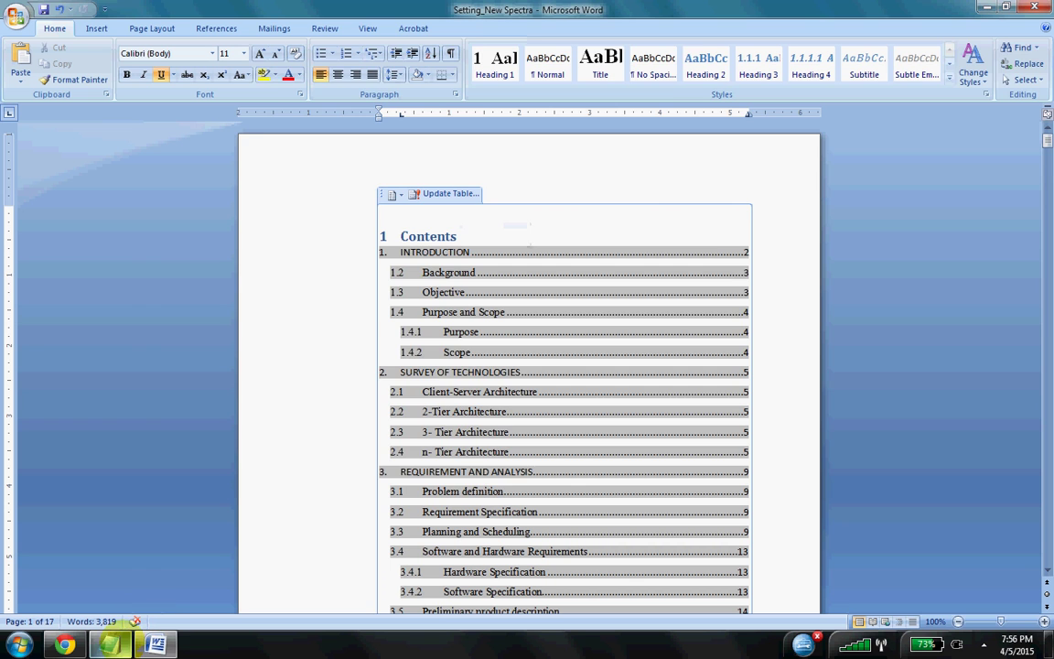
click(109, 645)
mouse_move(455, 342)
mouse_down()
mouse_move(371, 316)
mouse_move(269, 343)
mouse_up()
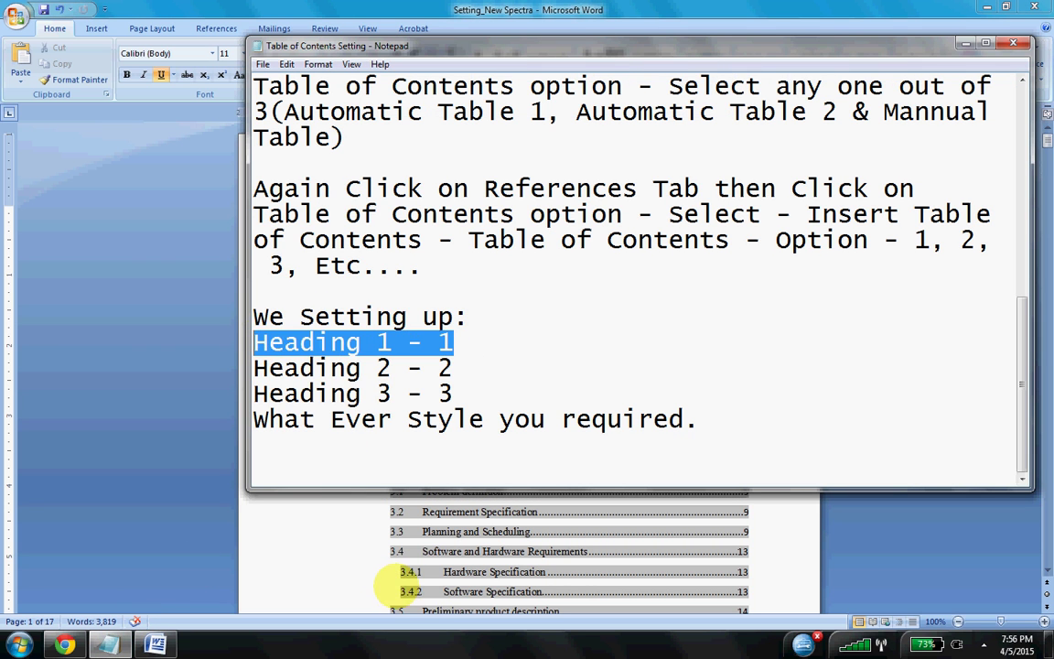
click(315, 501)
click(453, 268)
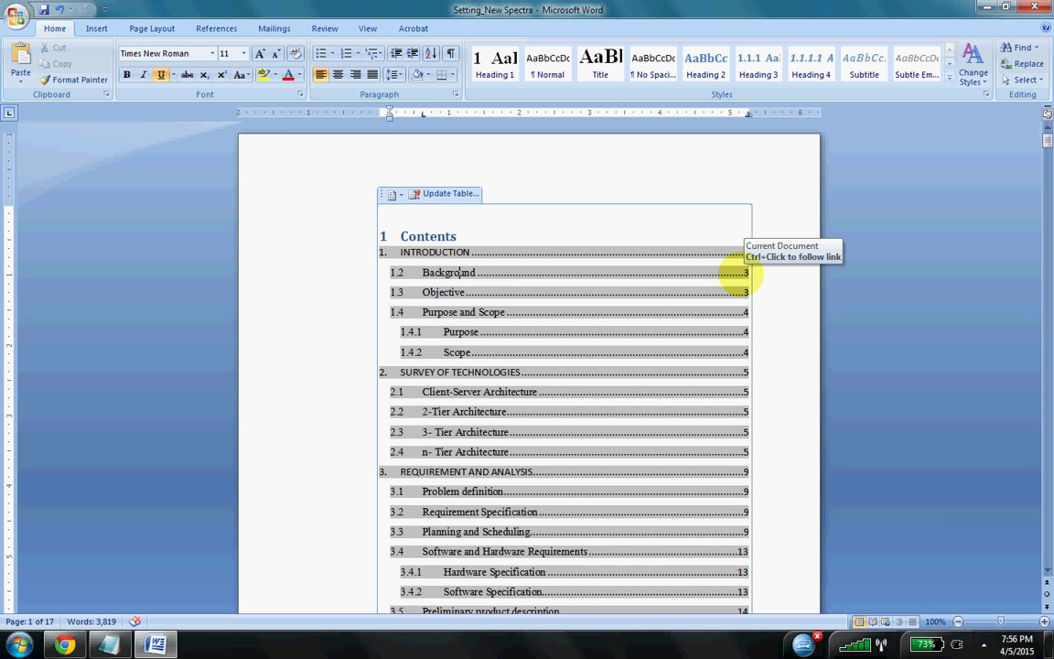
ctrl+click(737, 271)
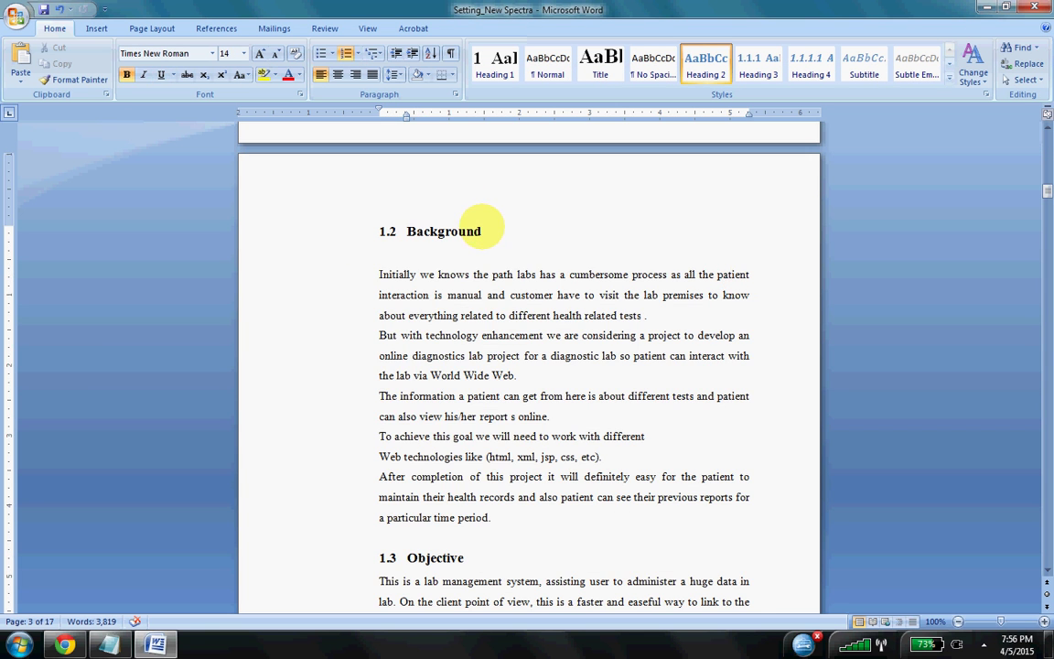
double_click(430, 230)
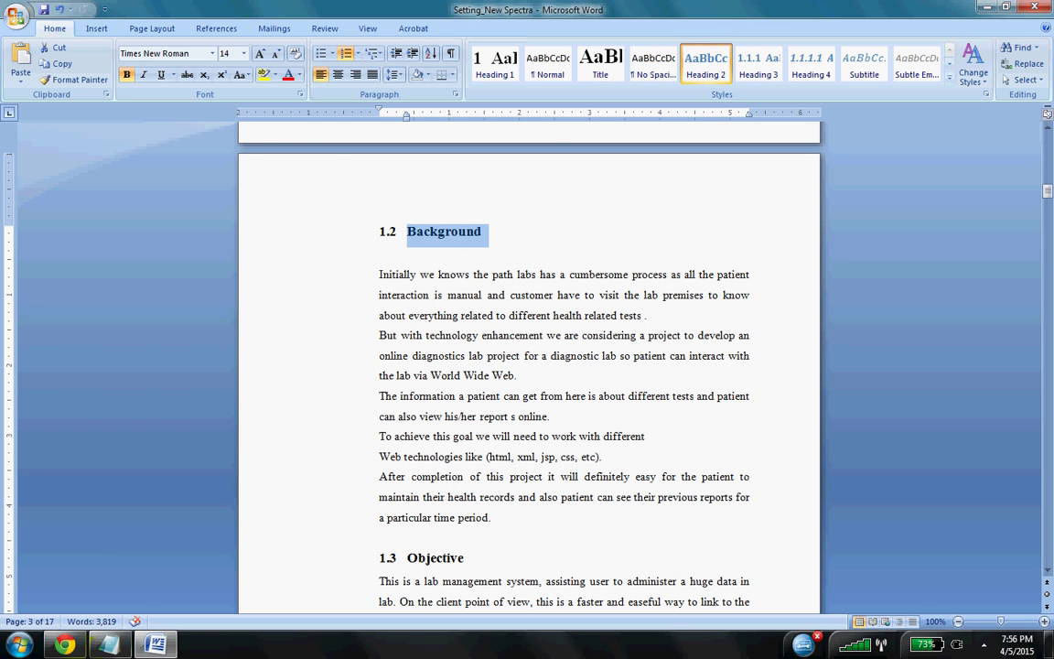
click(109, 643)
click(376, 369)
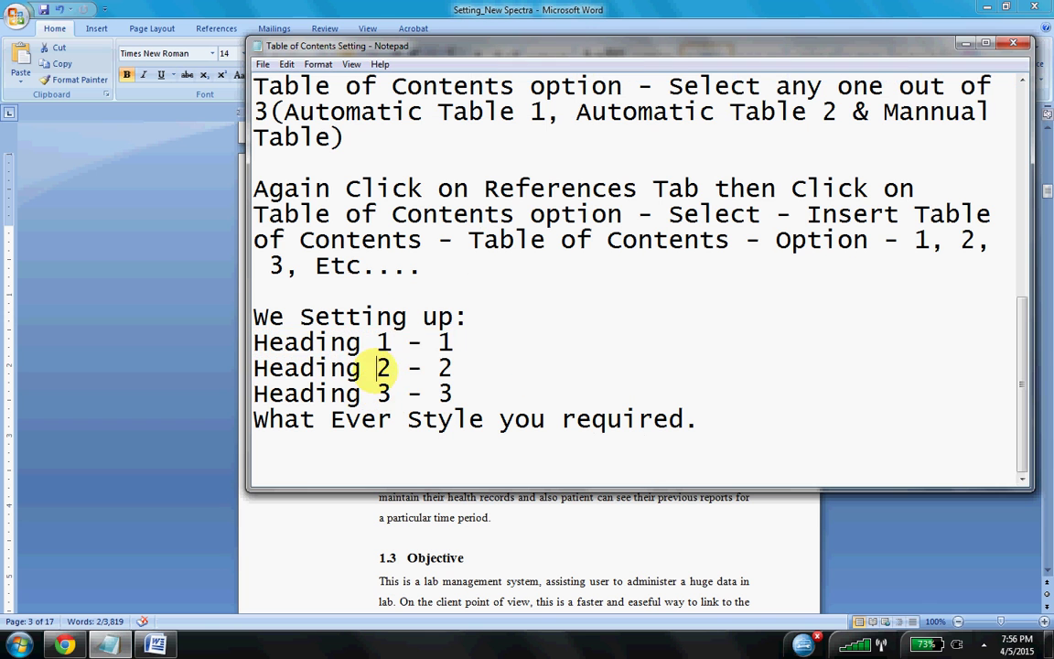
drag(450, 367, 250, 368)
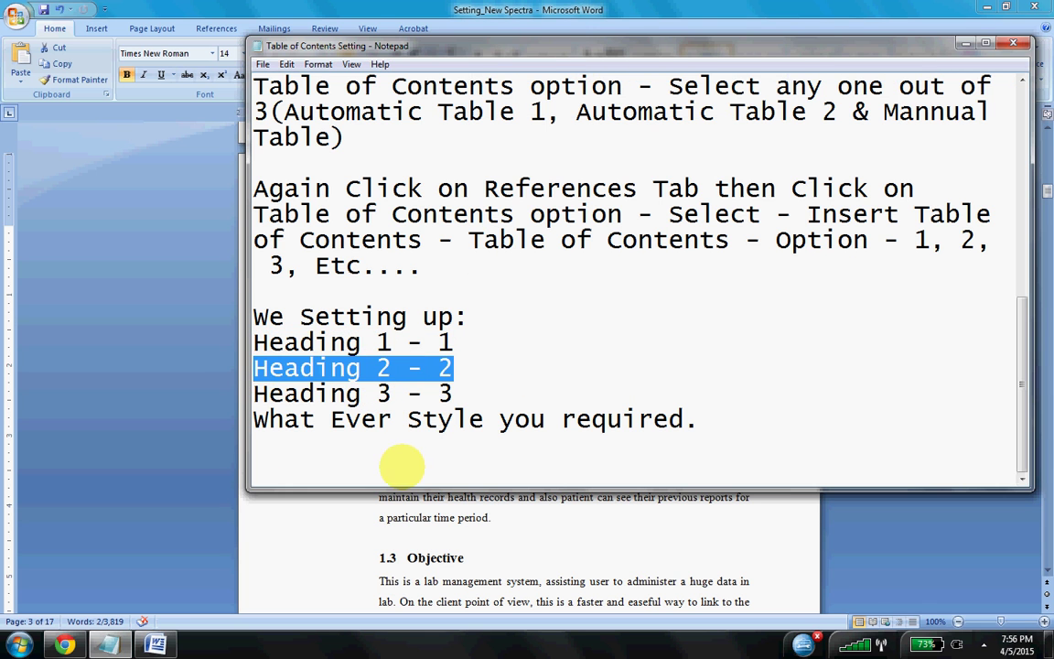
click(361, 507)
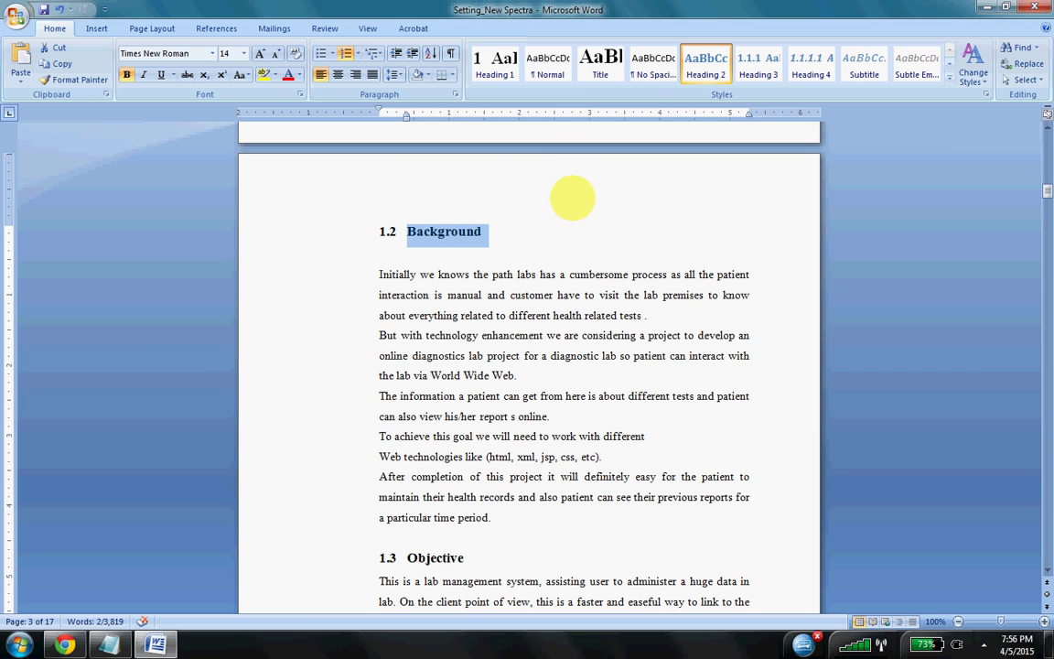
drag(1046, 191, 1046, 139)
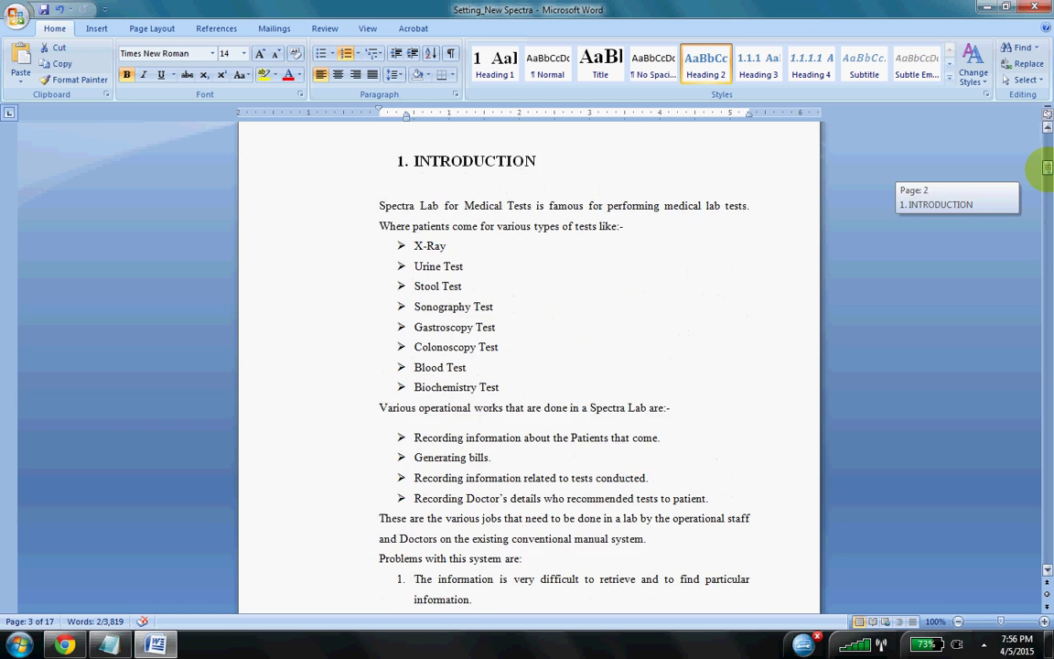
click(526, 312)
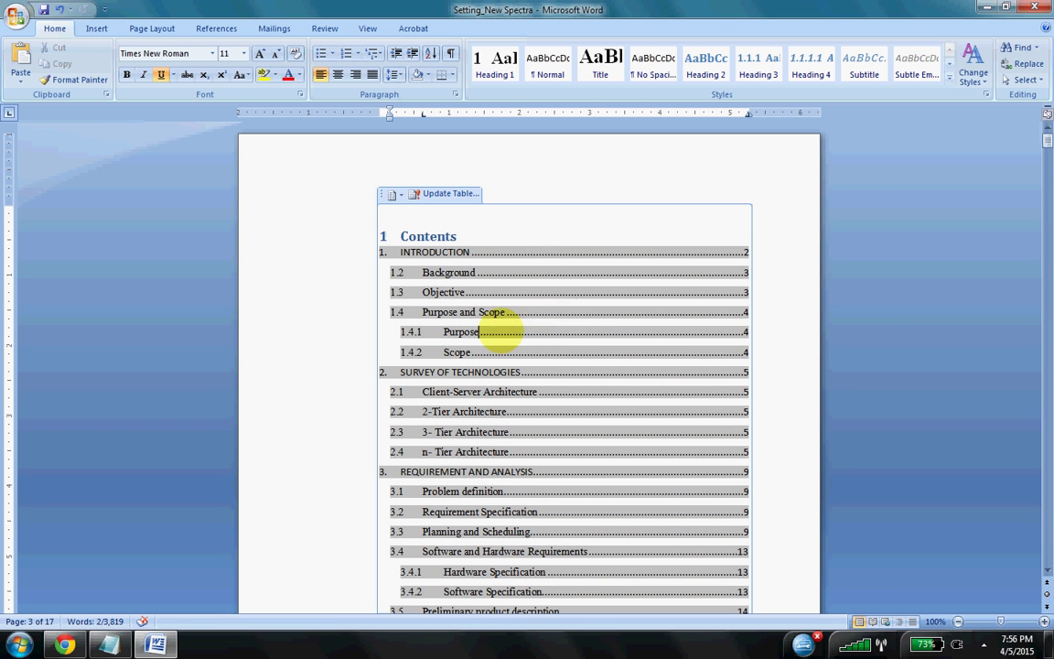
click(501, 332)
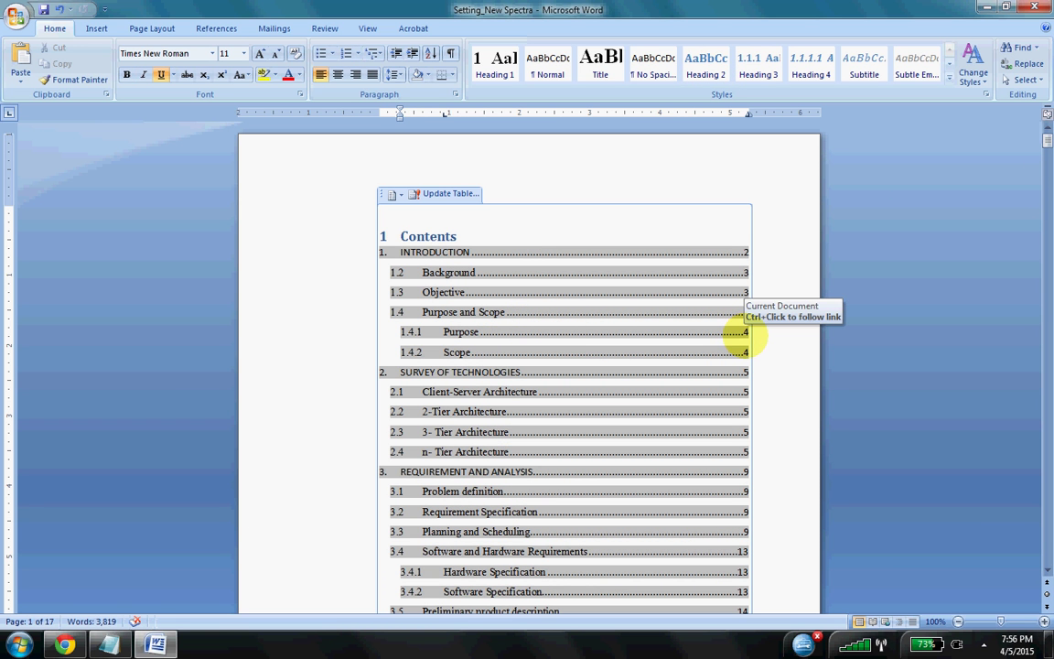
ctrl+click(740, 336)
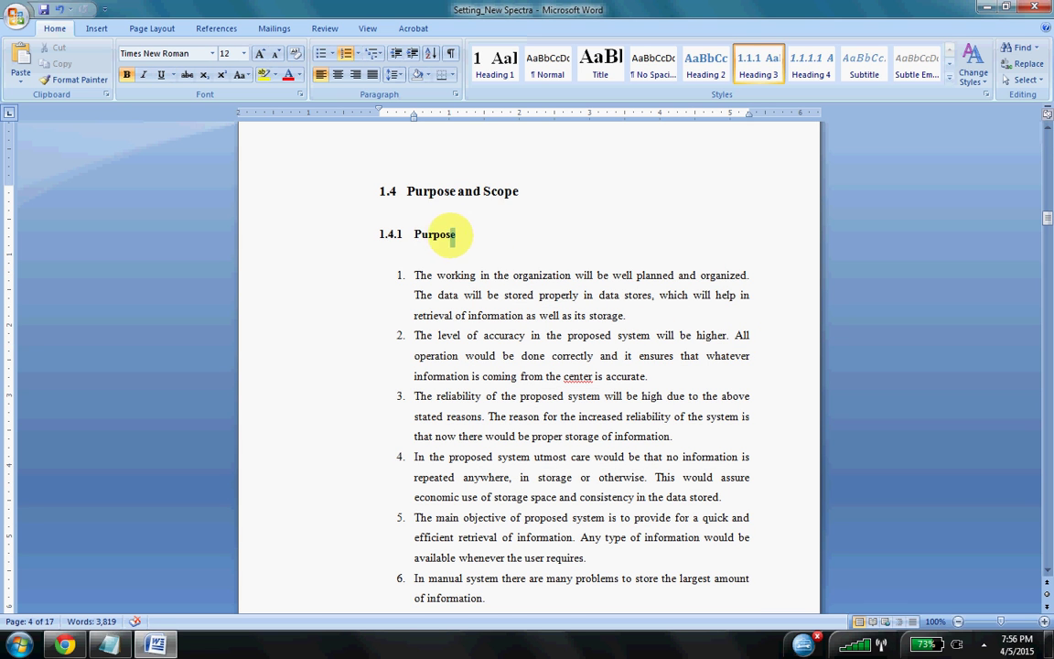
double_click(434, 234)
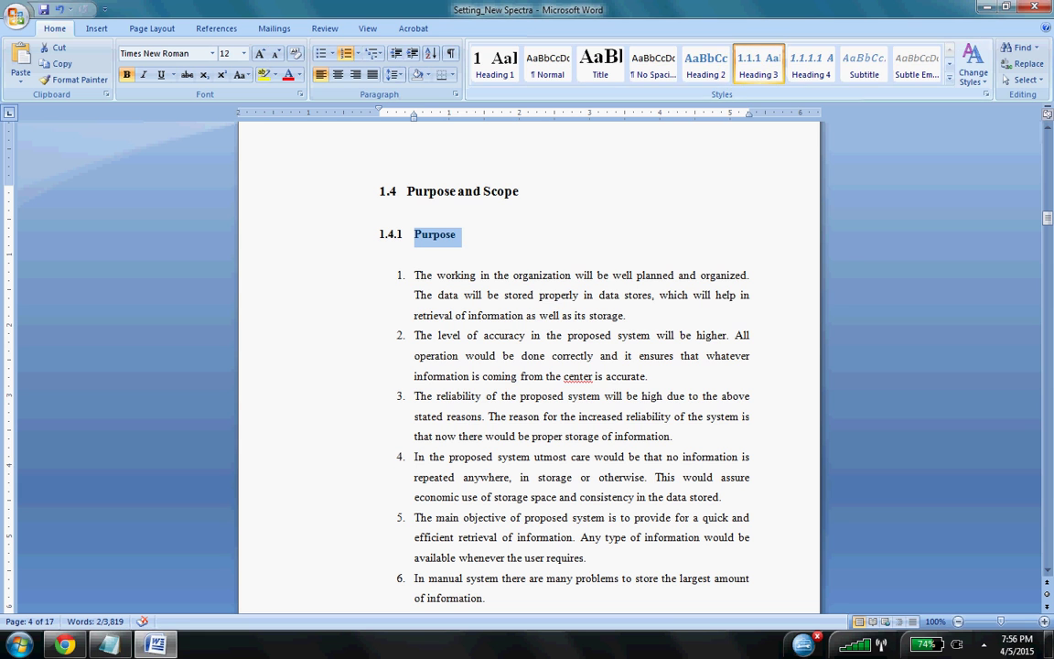
click(109, 645)
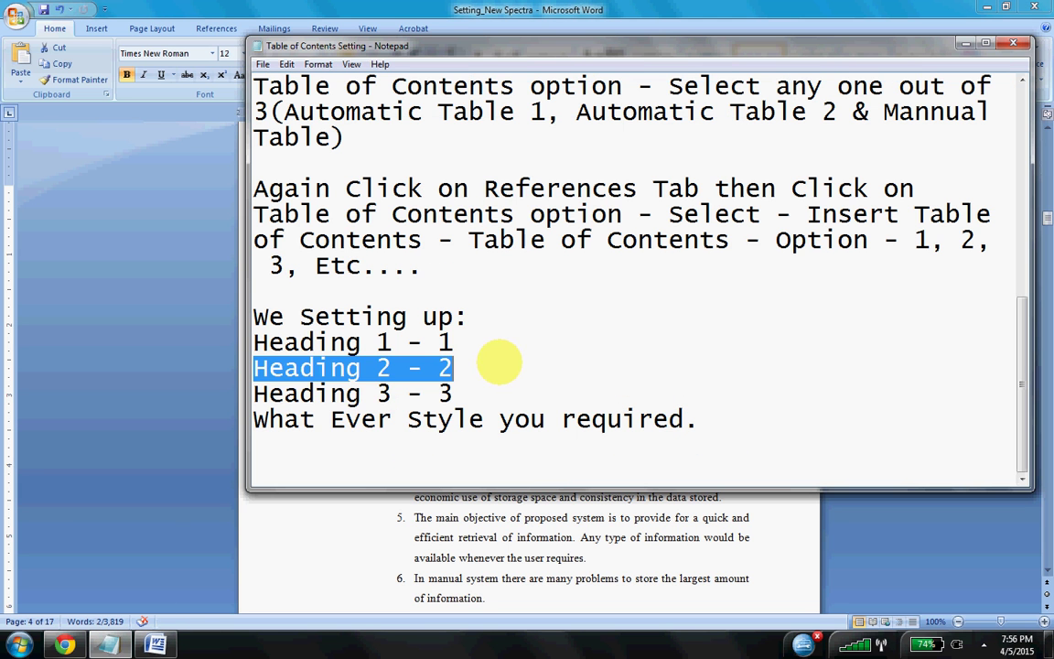
drag(453, 393, 310, 394)
drag(259, 419, 252, 396)
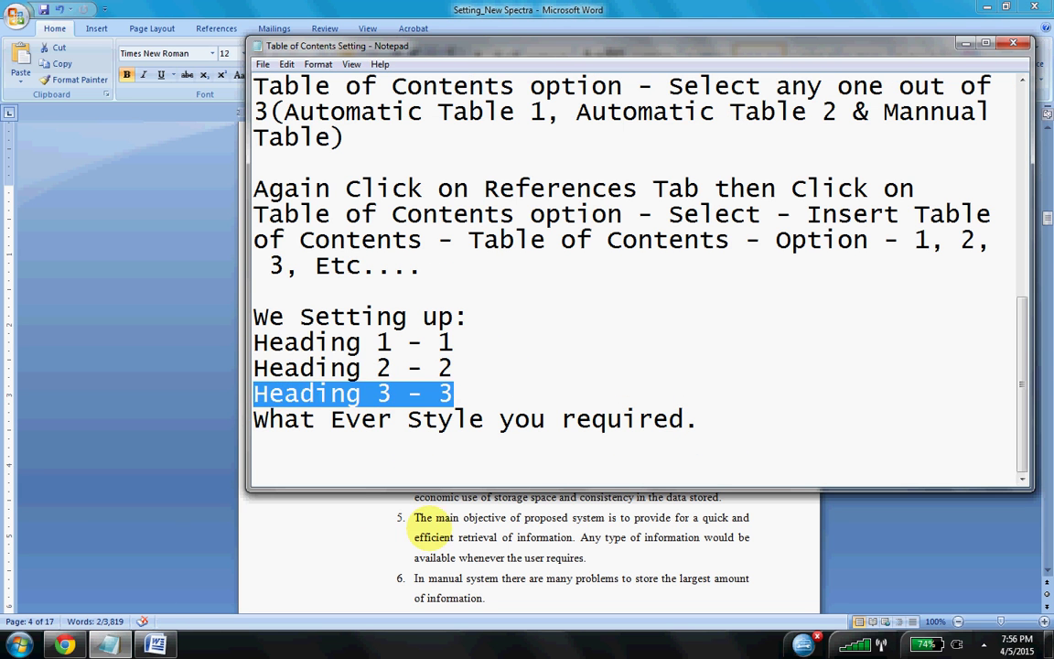
key(alt+Tab)
drag(1048, 217, 1046, 130)
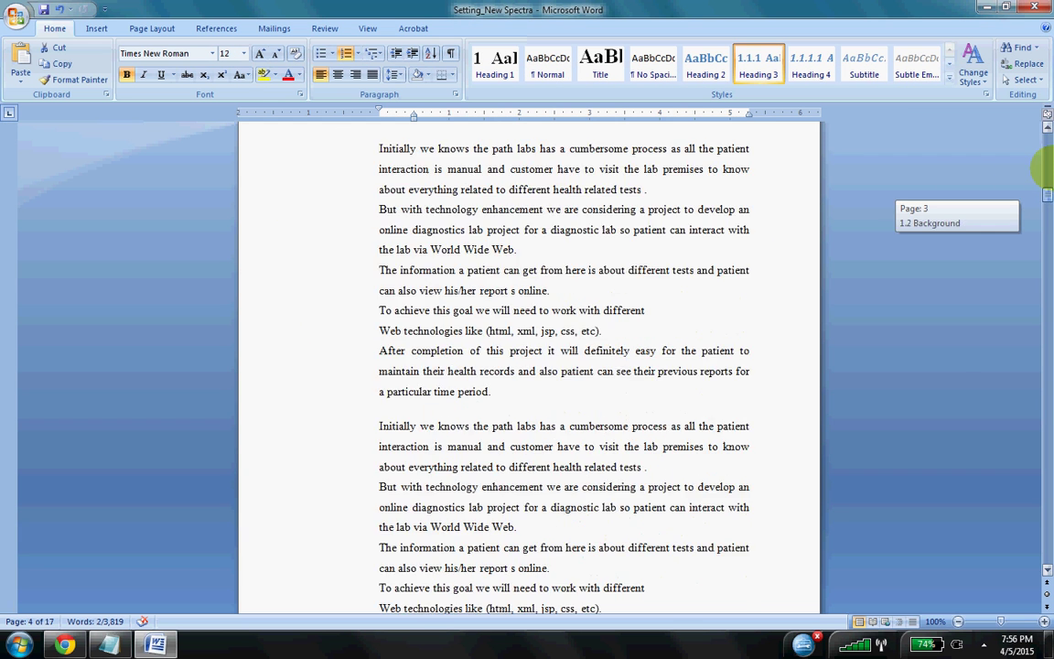
click(664, 306)
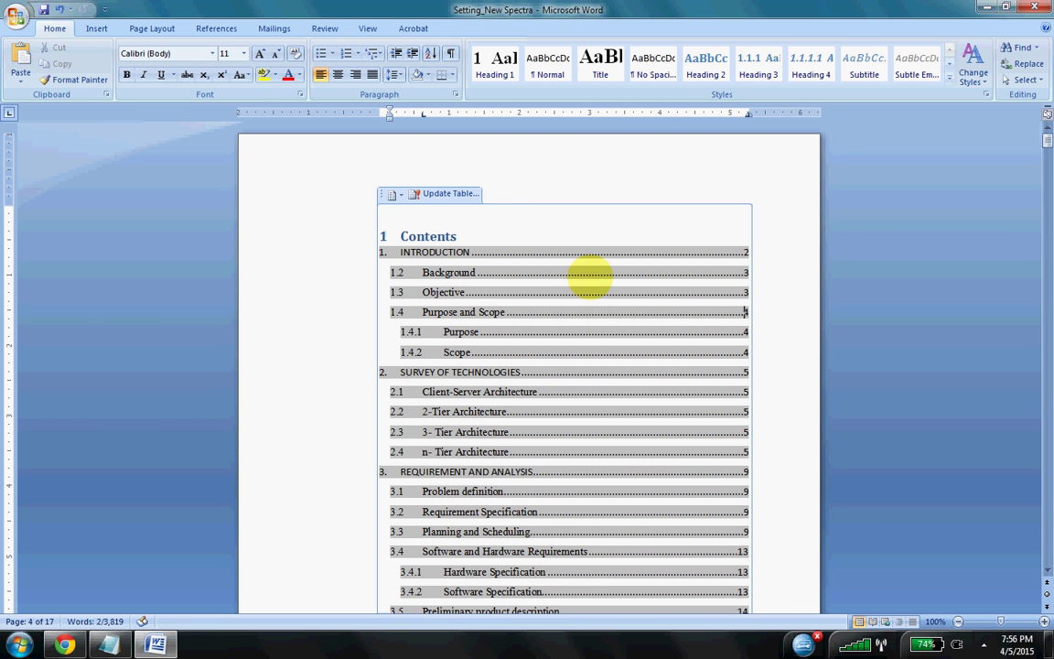
Step: Update the entire table of contents from the current headings
click(448, 193)
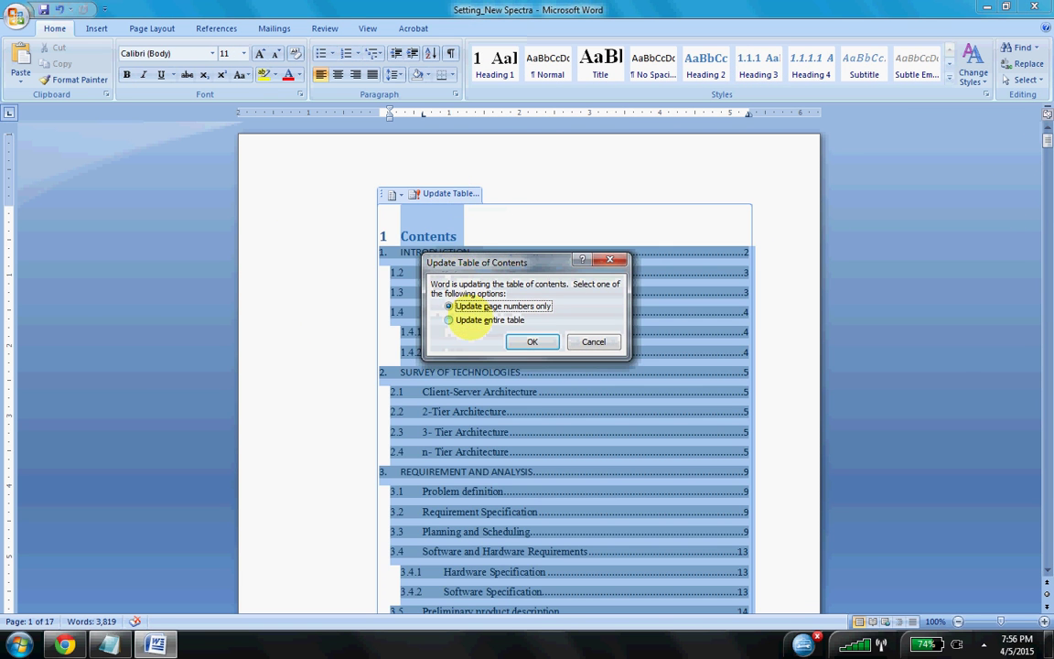
click(462, 319)
click(522, 341)
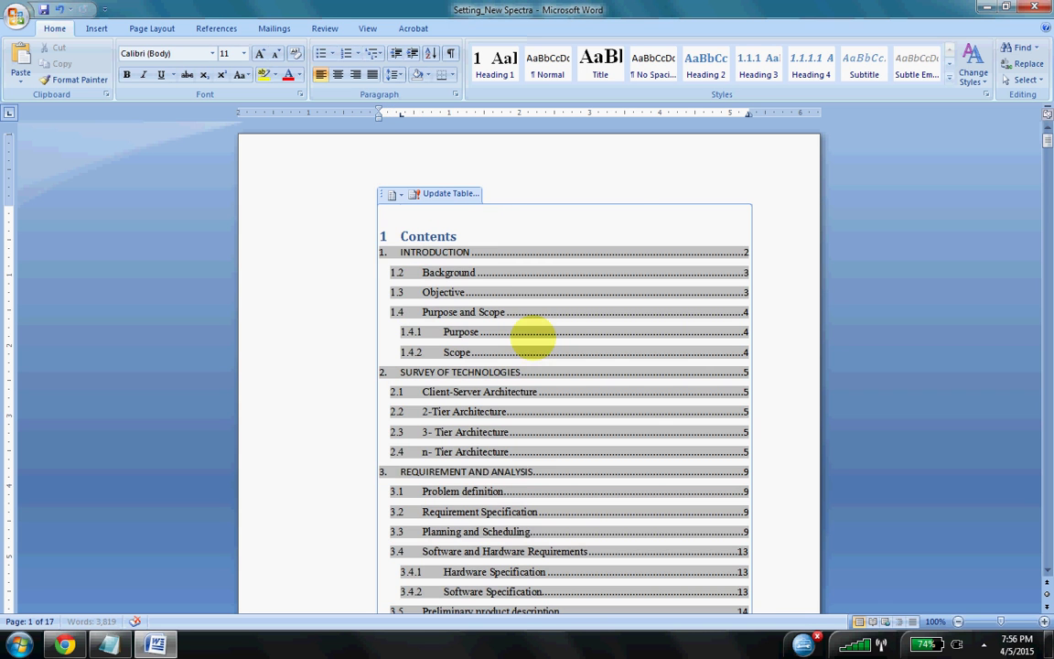
Step: Select the Contents heading and align it left
click(501, 179)
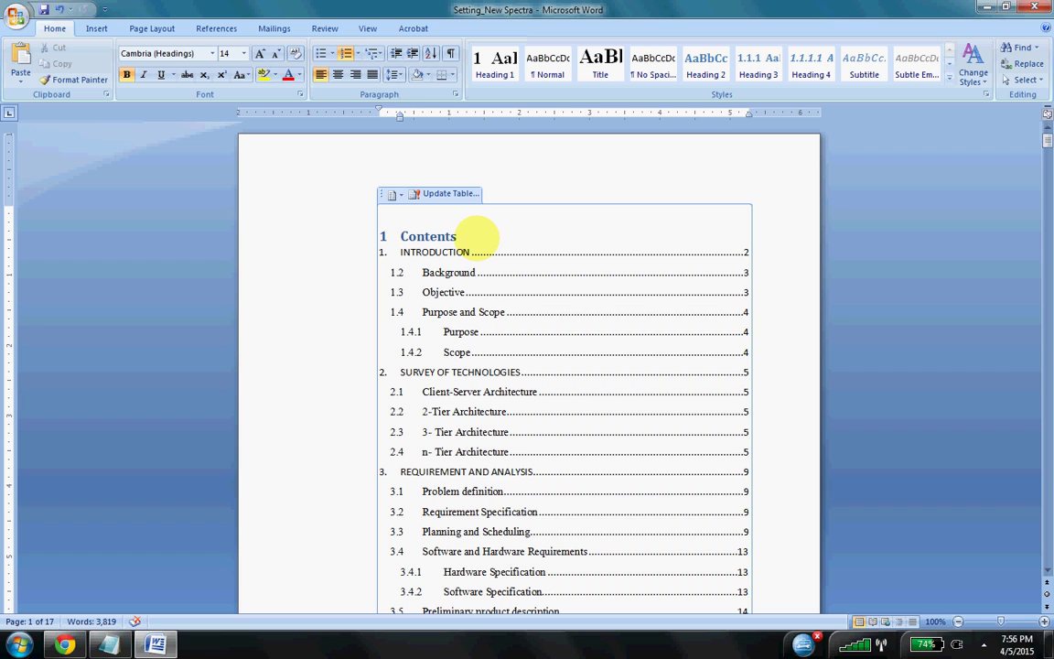
drag(458, 236, 365, 238)
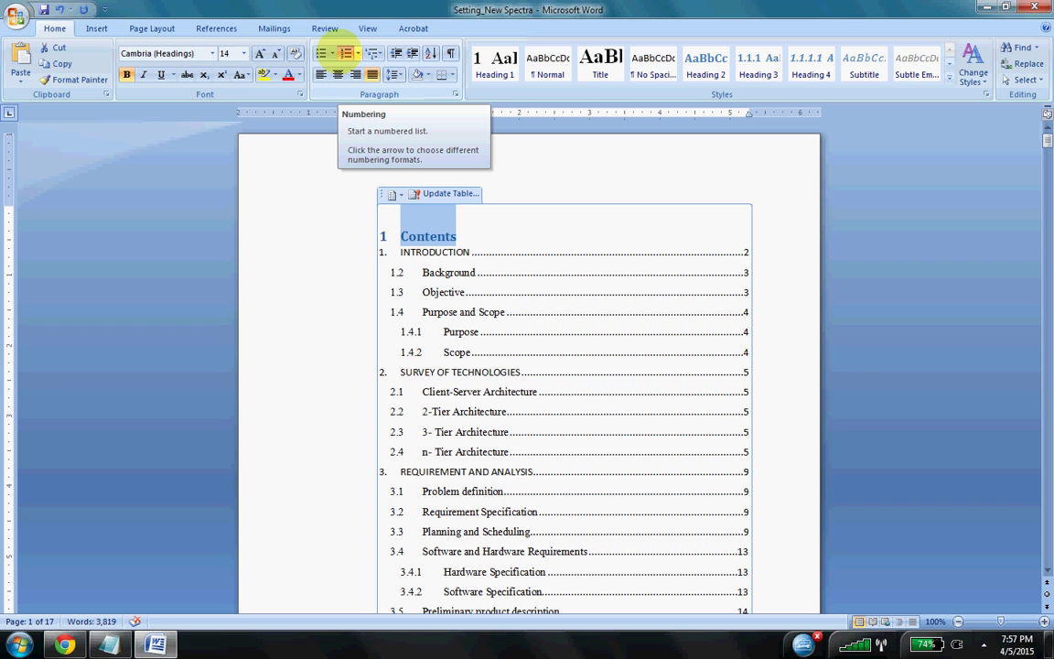
click(321, 74)
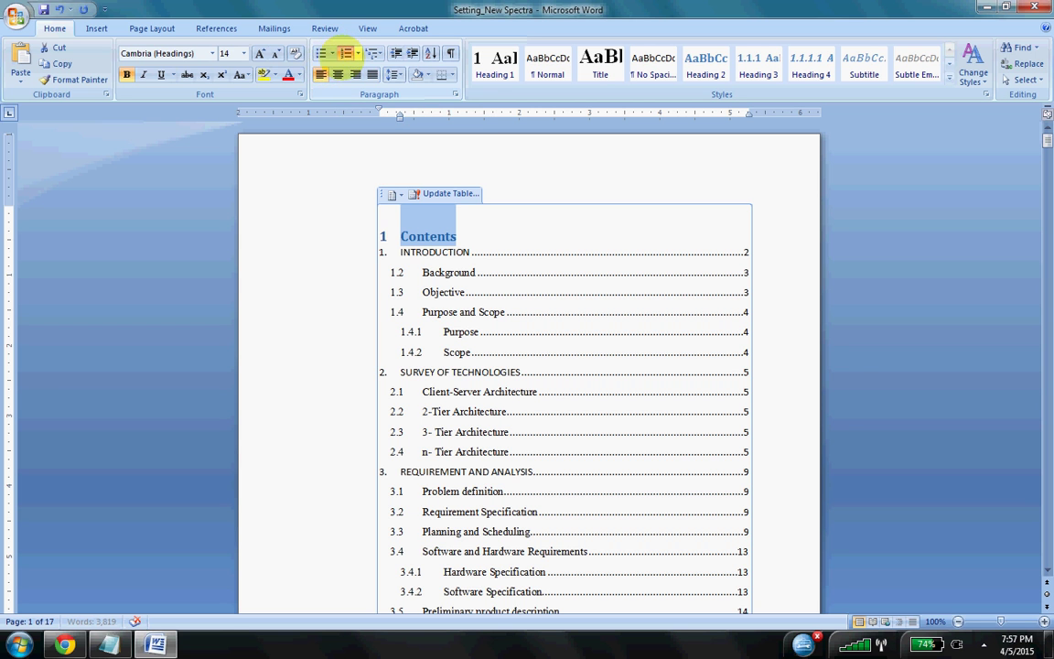
Step: Remove the numbering from the Contents heading and apply the Heading 1 style
click(346, 53)
click(488, 231)
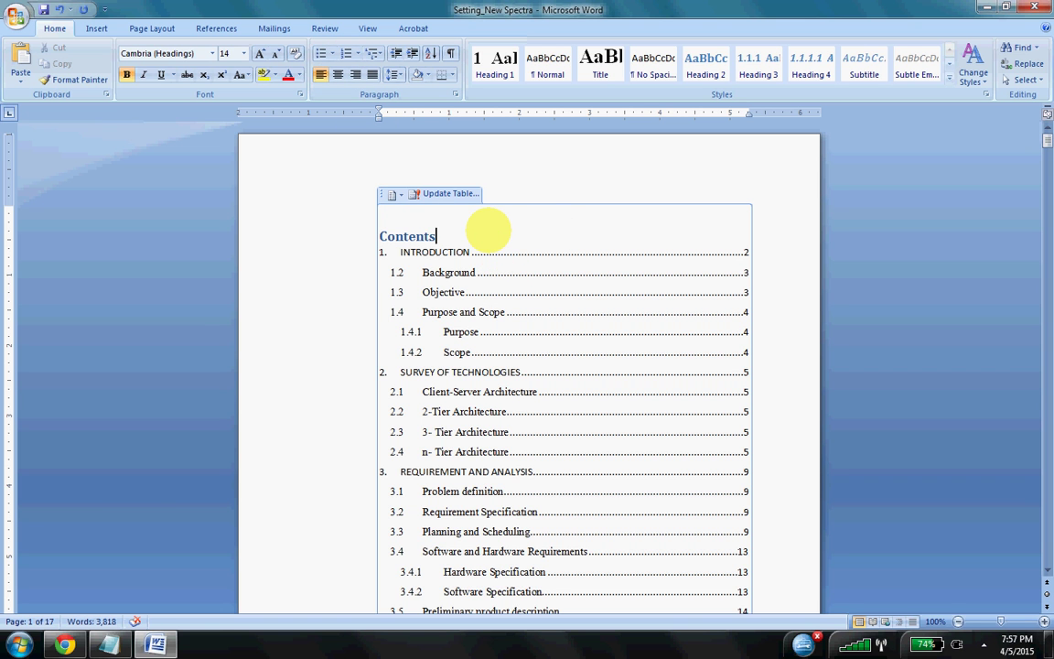
click(322, 235)
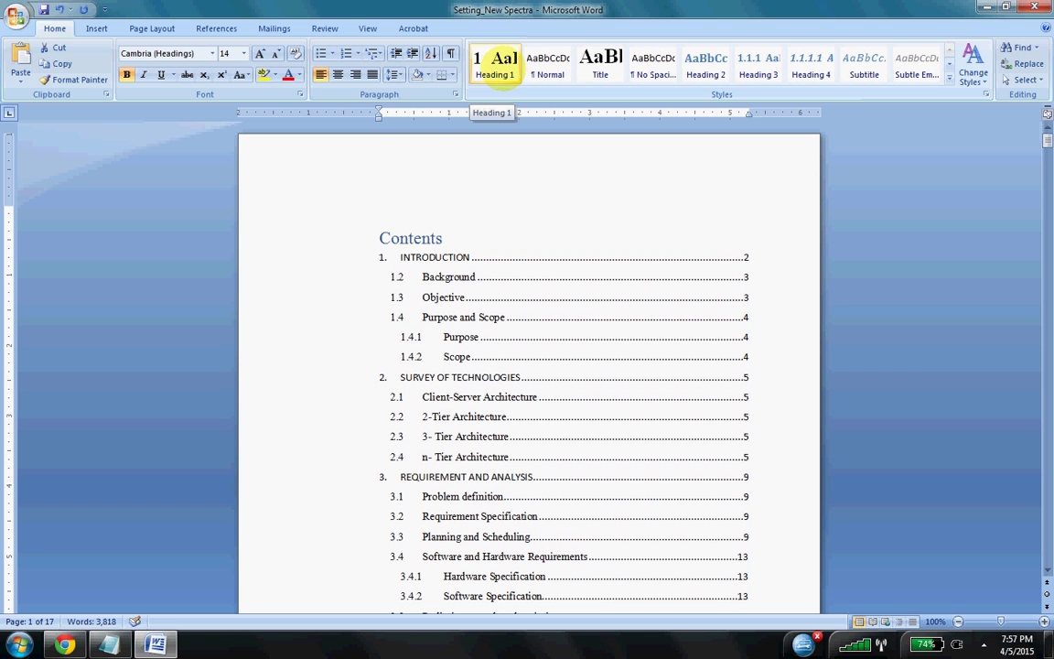
click(495, 68)
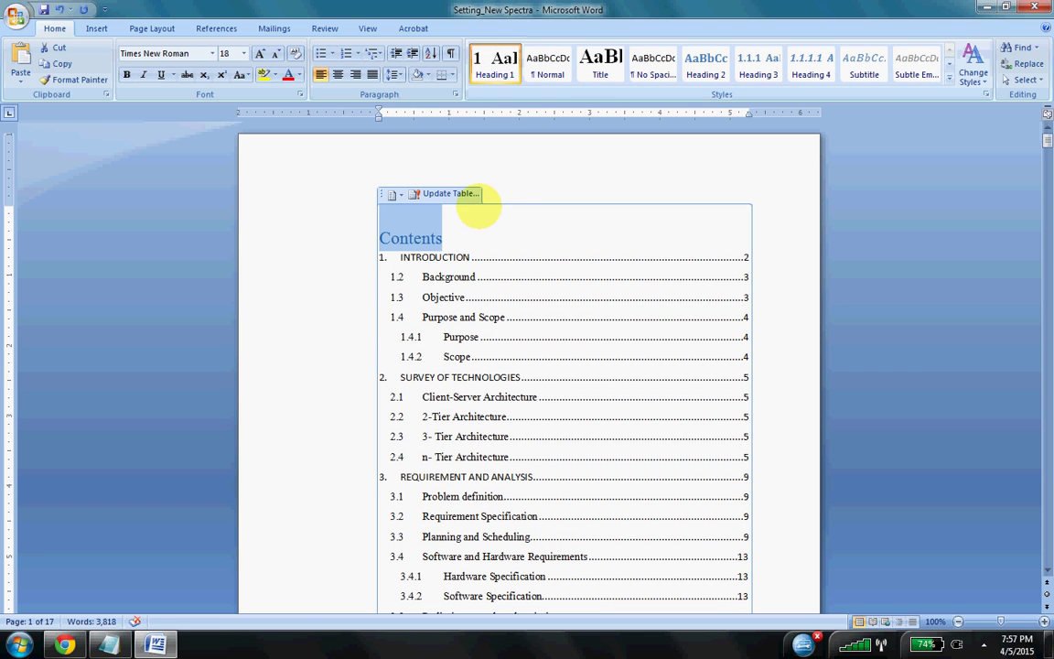
Step: Update the entire table of contents, then reselect the Contents heading text
click(448, 193)
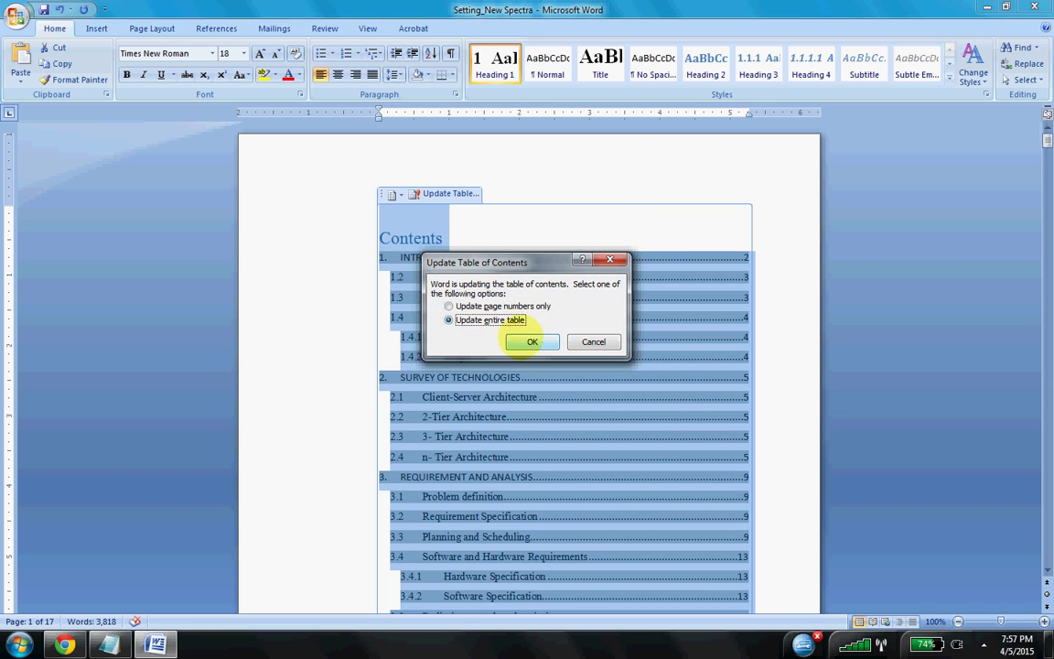
click(529, 341)
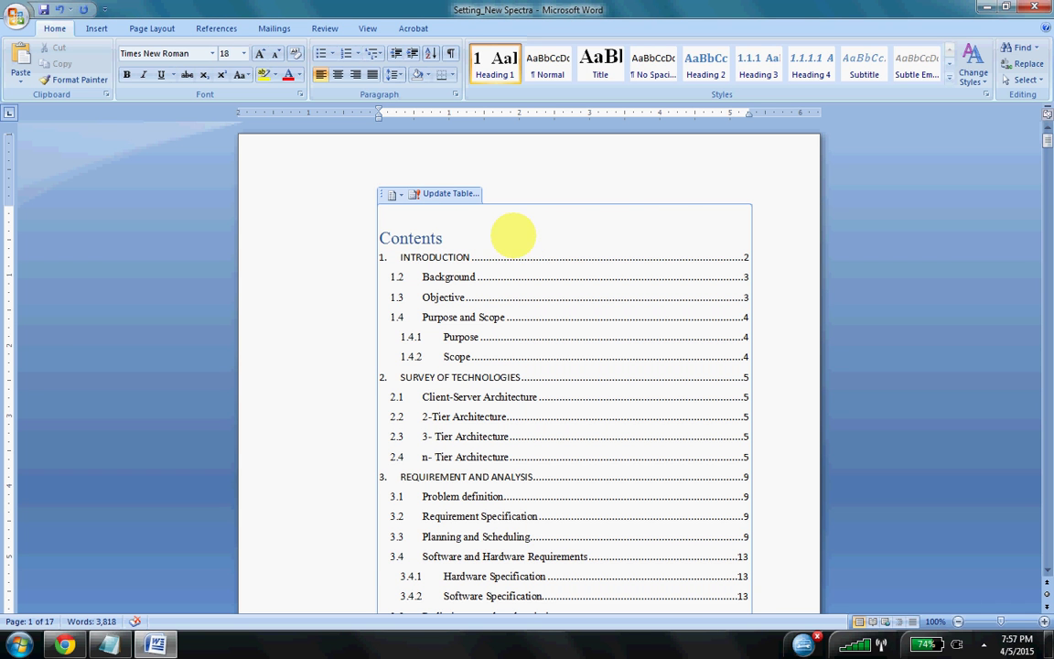
drag(512, 235, 375, 236)
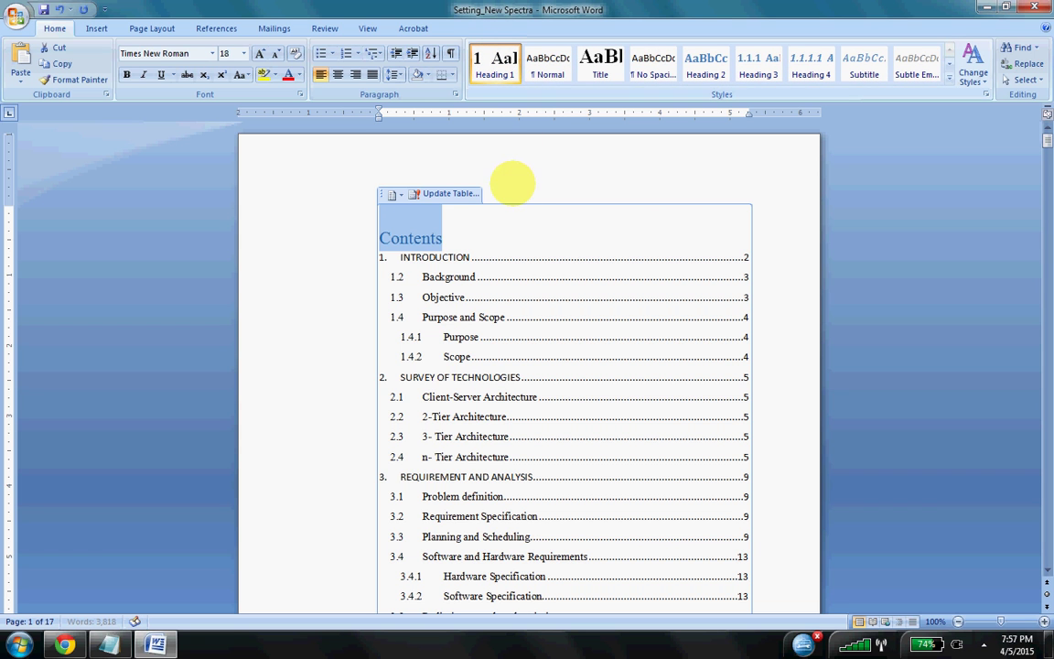
click(497, 222)
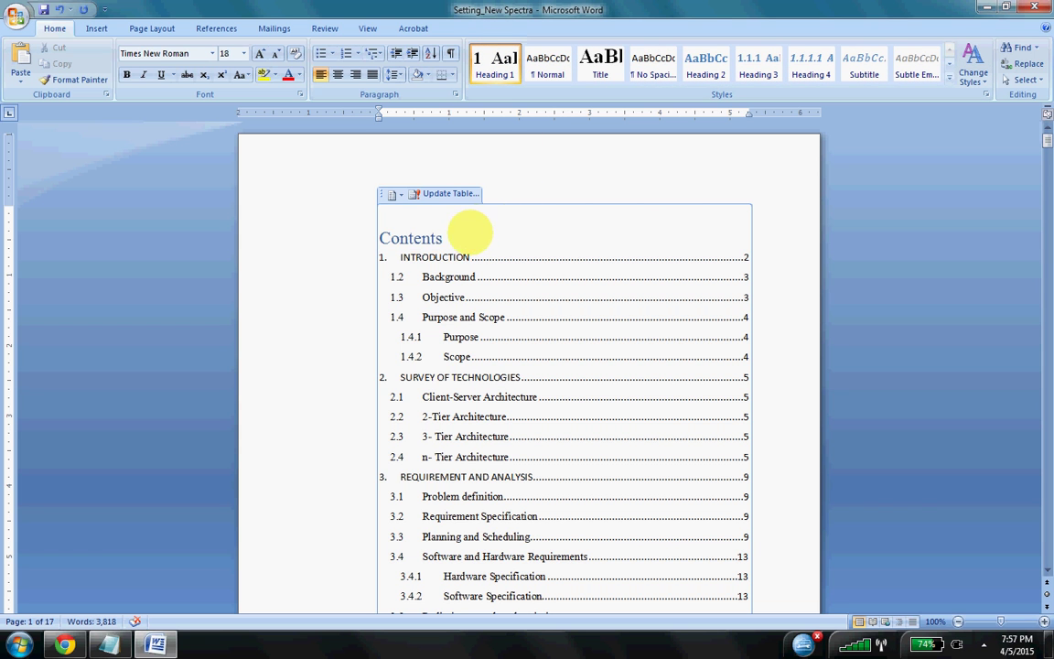
drag(469, 232, 375, 236)
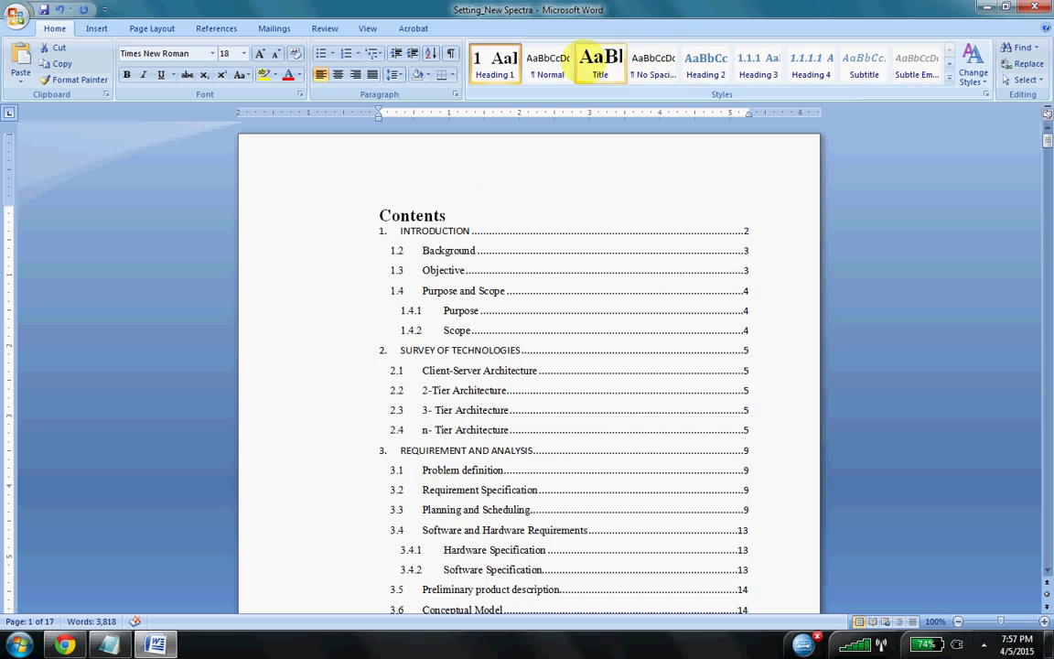
Step: Apply Heading 2 to the Contents heading and update the entire table of contents
click(705, 64)
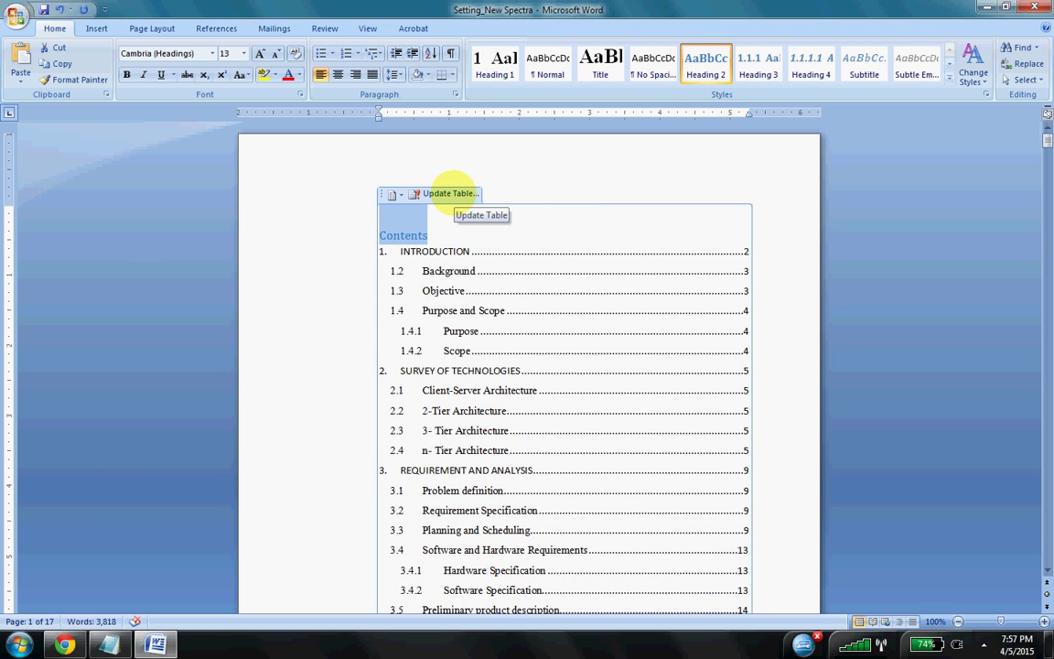
click(449, 193)
click(437, 319)
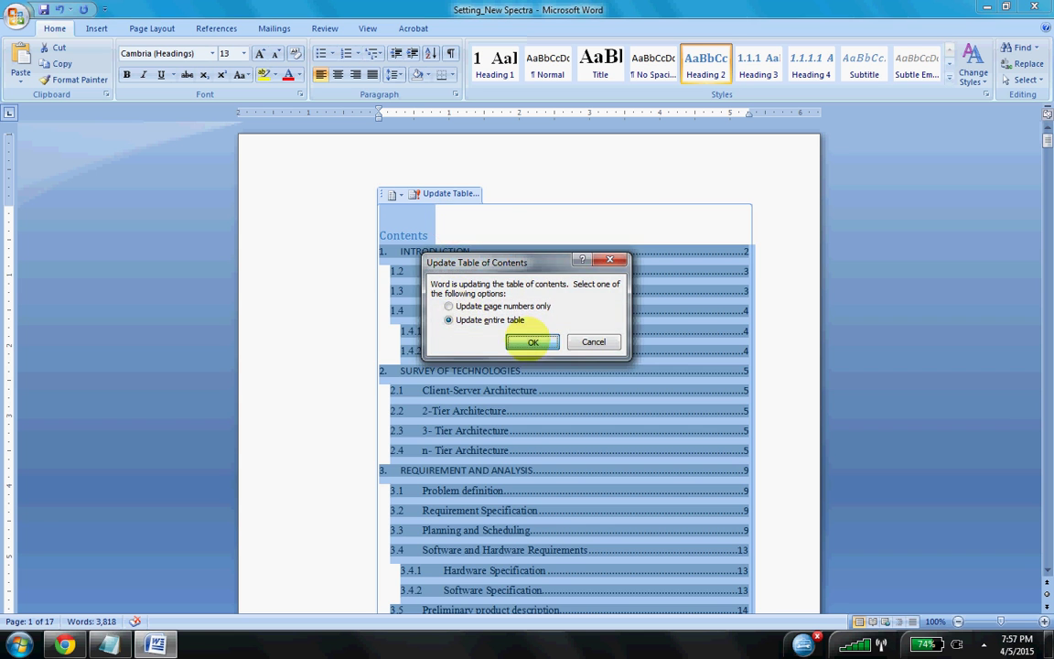
click(535, 341)
click(515, 223)
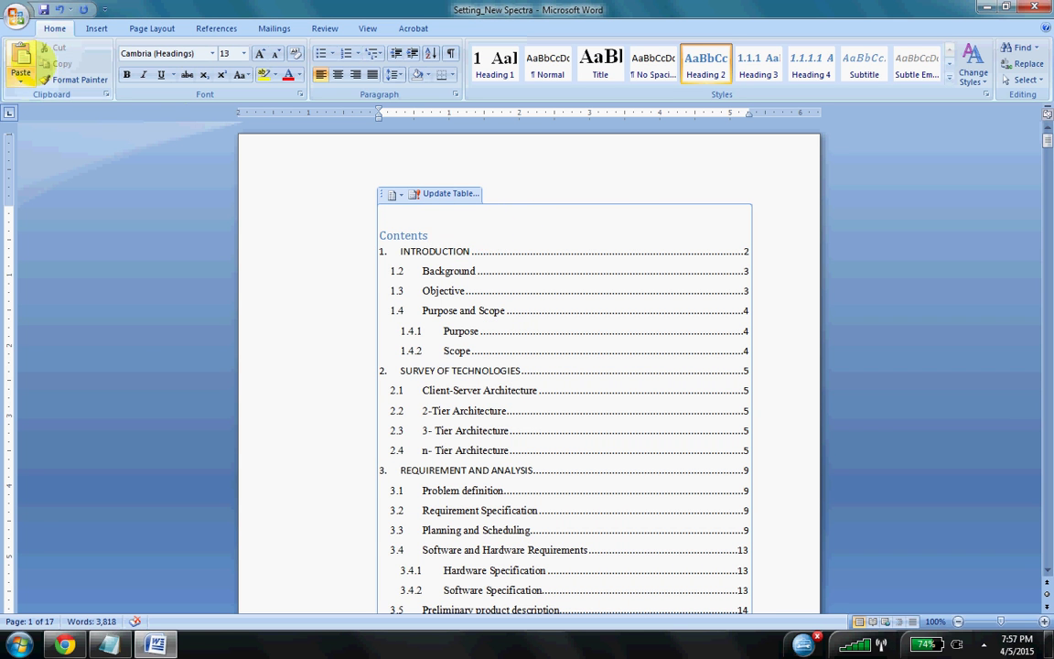
Step: Reselect the Contents heading and review the updated list down to REFERENCES on page 17
click(369, 231)
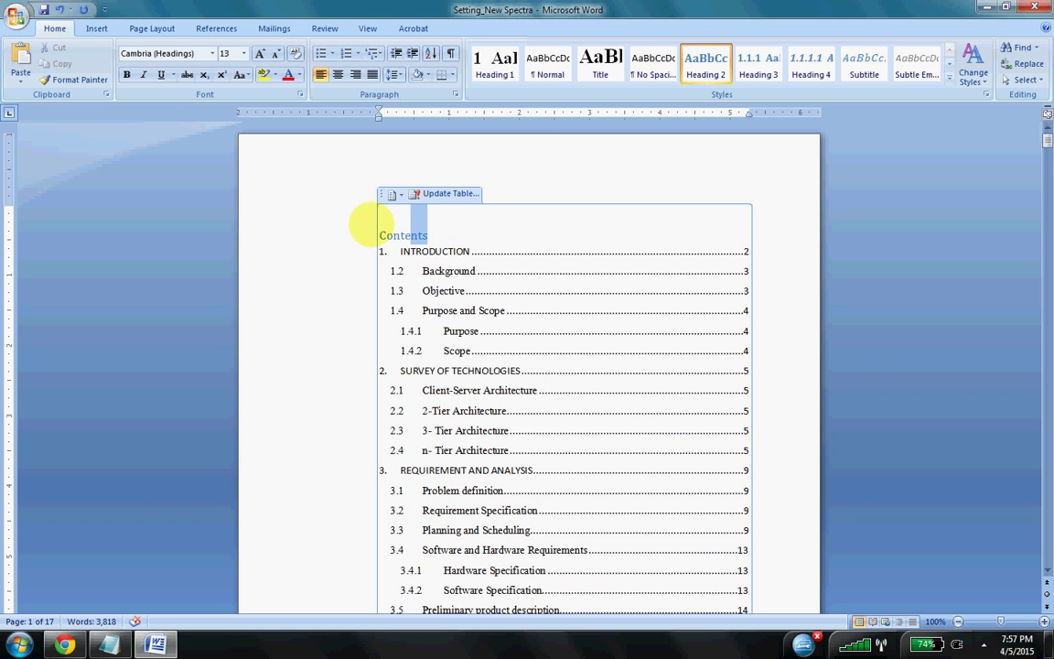
click(500, 233)
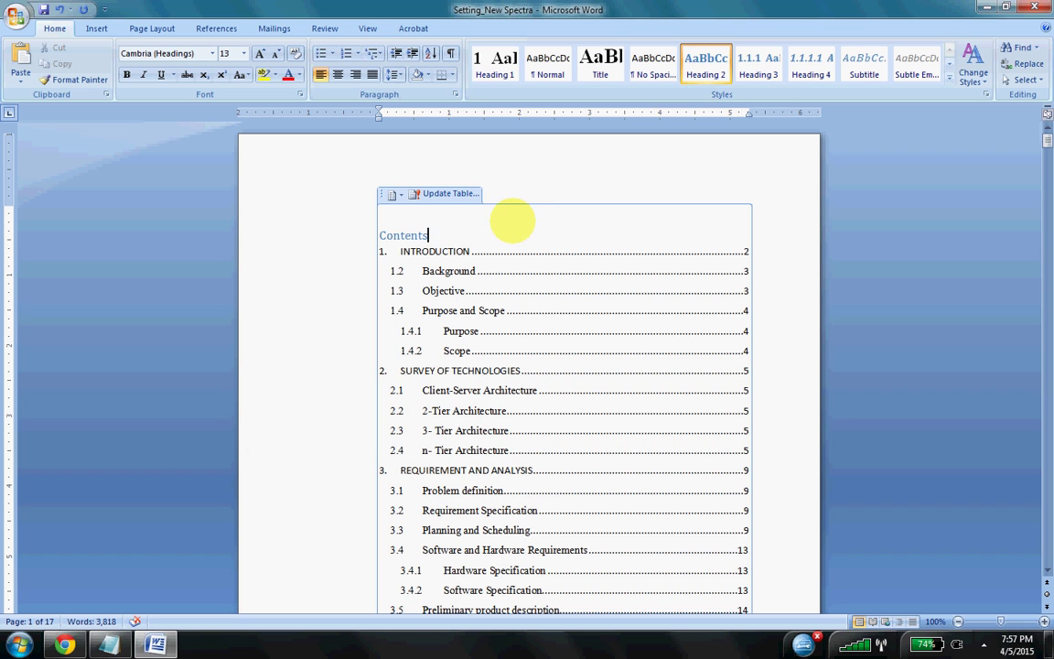
click(511, 212)
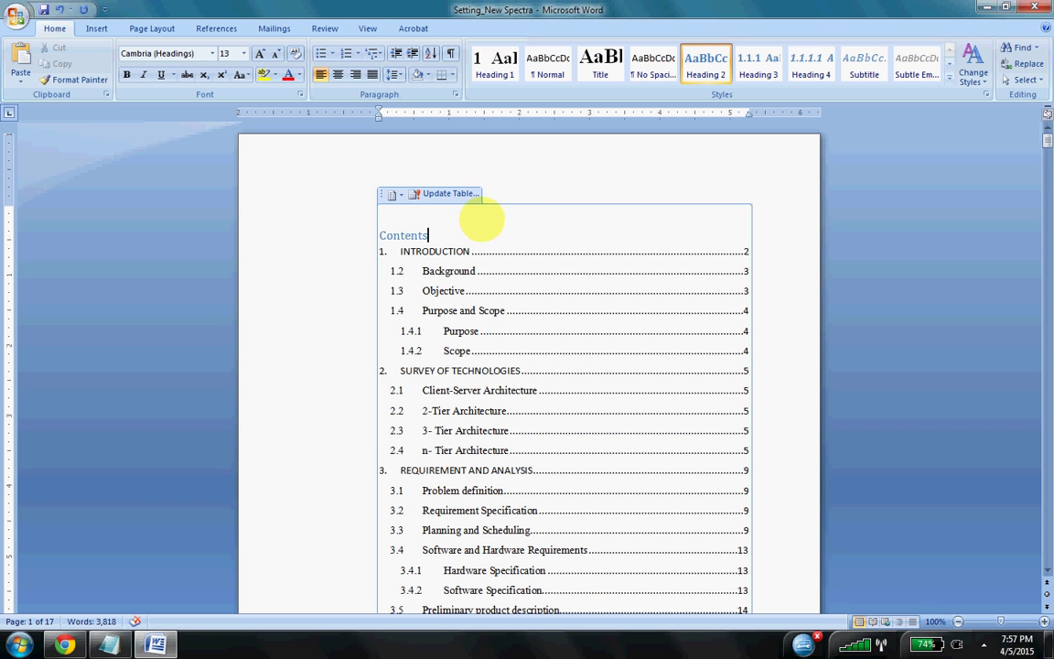
click(354, 217)
scroll(614, 358, down, 5)
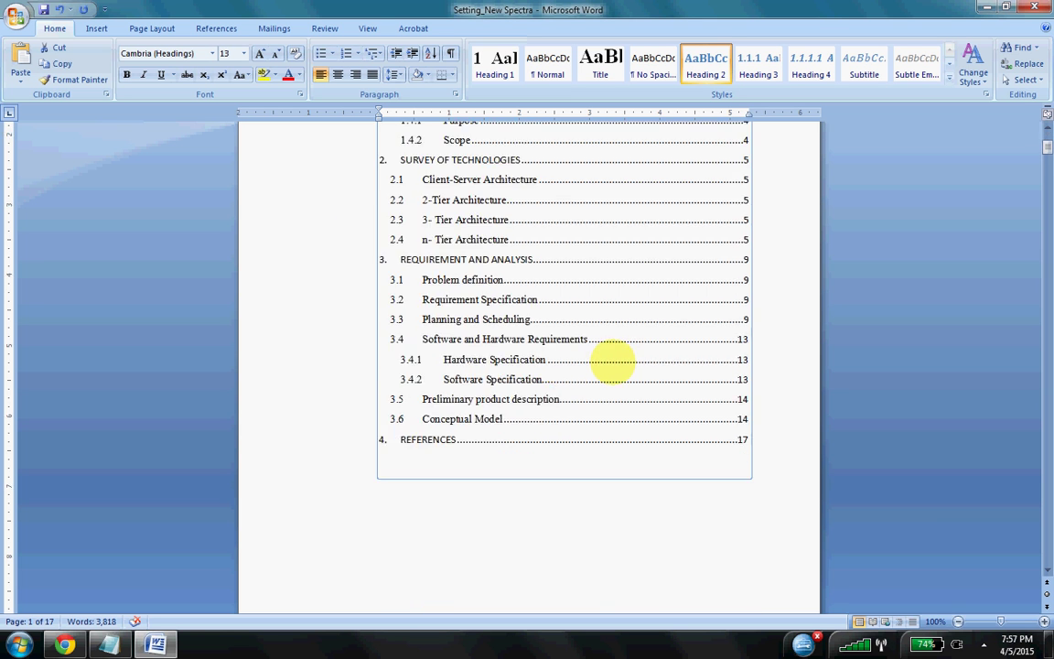
scroll(614, 358, down, 4)
scroll(684, 426, down, 2)
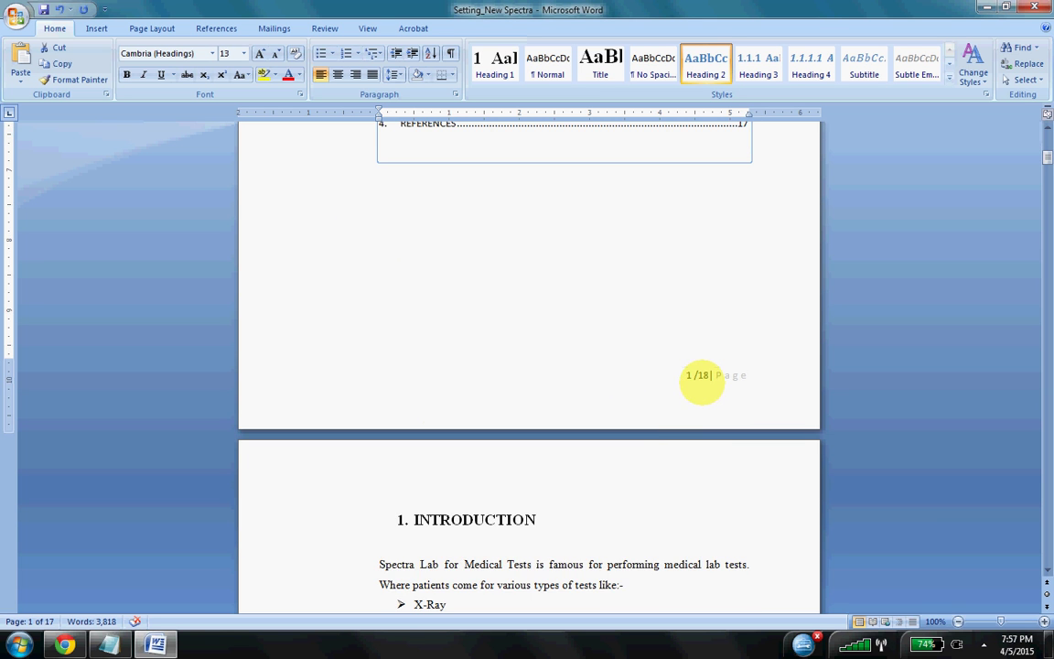
scroll(702, 383, up, 2)
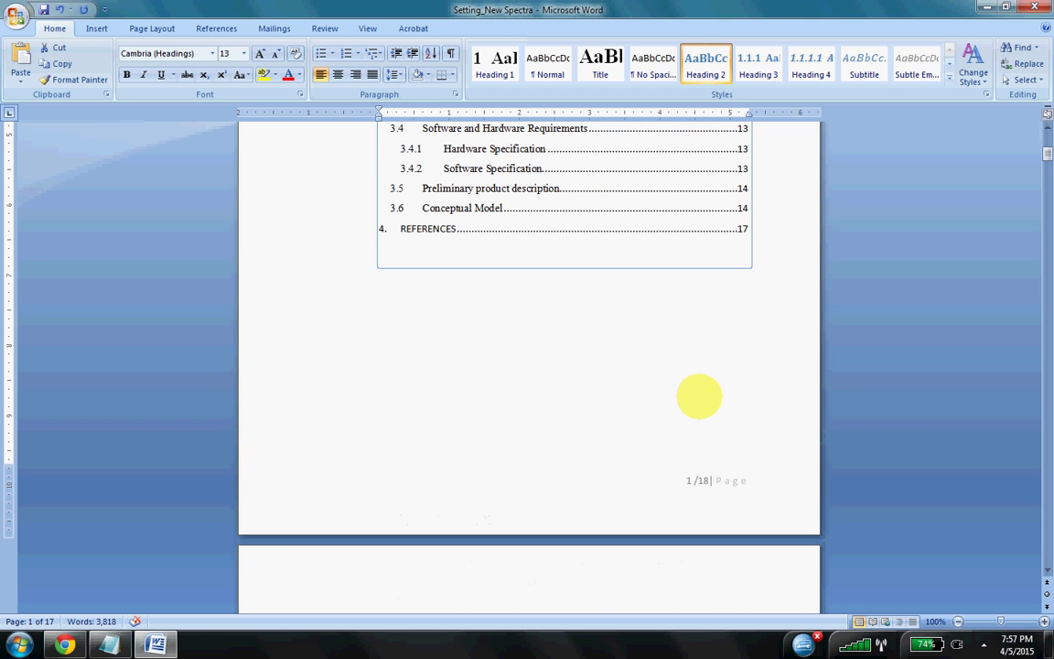
scroll(696, 403, down, 1)
scroll(693, 404, up, 4)
scroll(693, 404, up, 4)
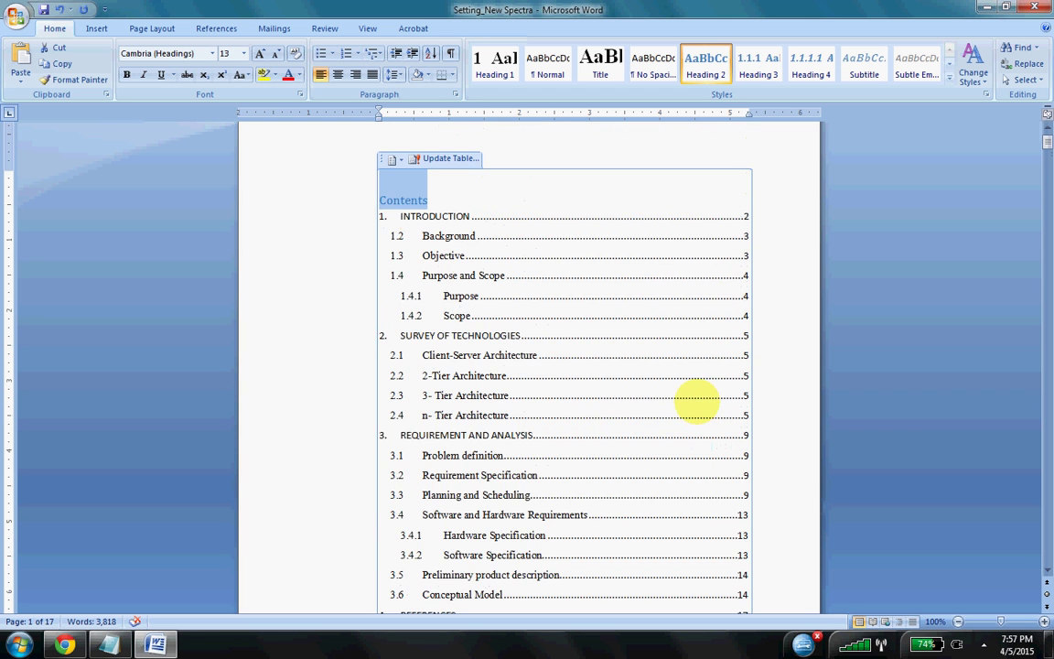
scroll(692, 400, up, 1)
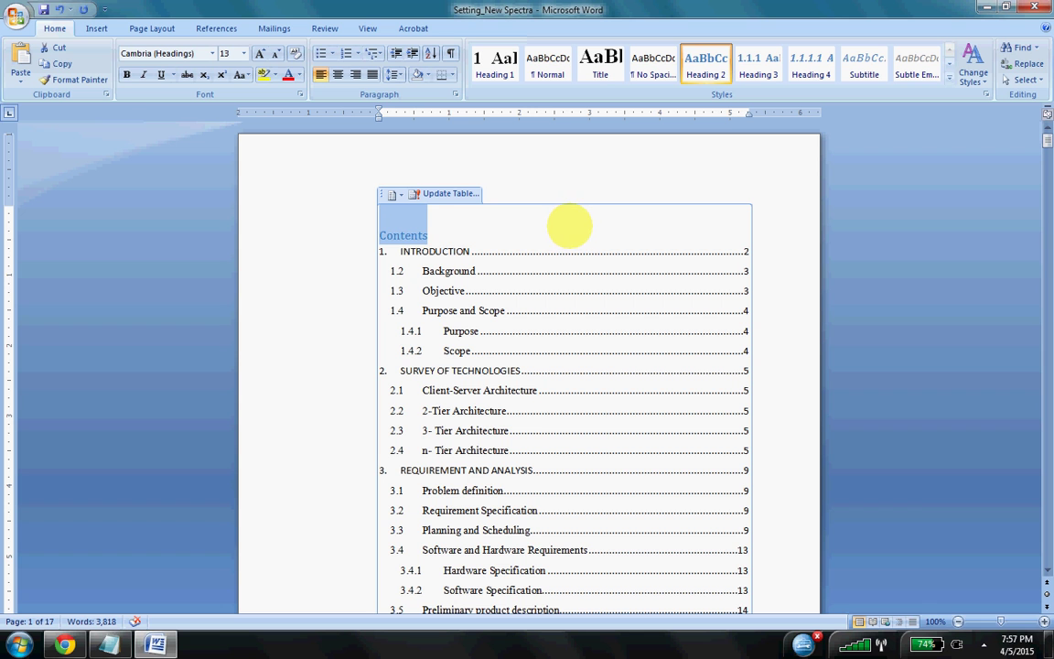
Step: Add an empty line after the Contents title and give it the Heading 1 style
click(448, 229)
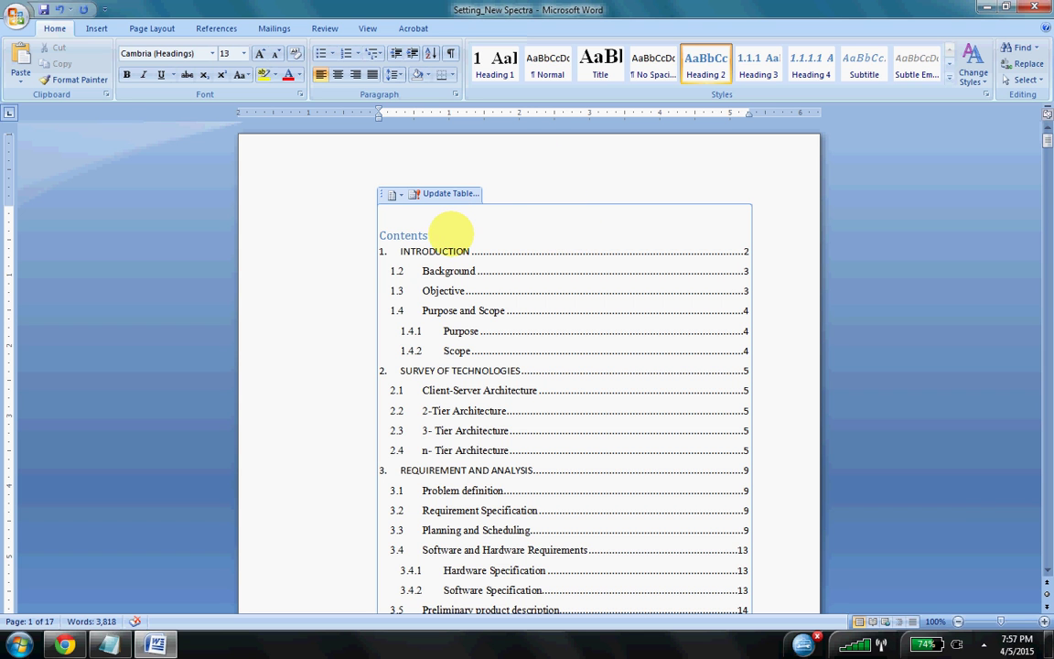
key(Return)
key(Return)
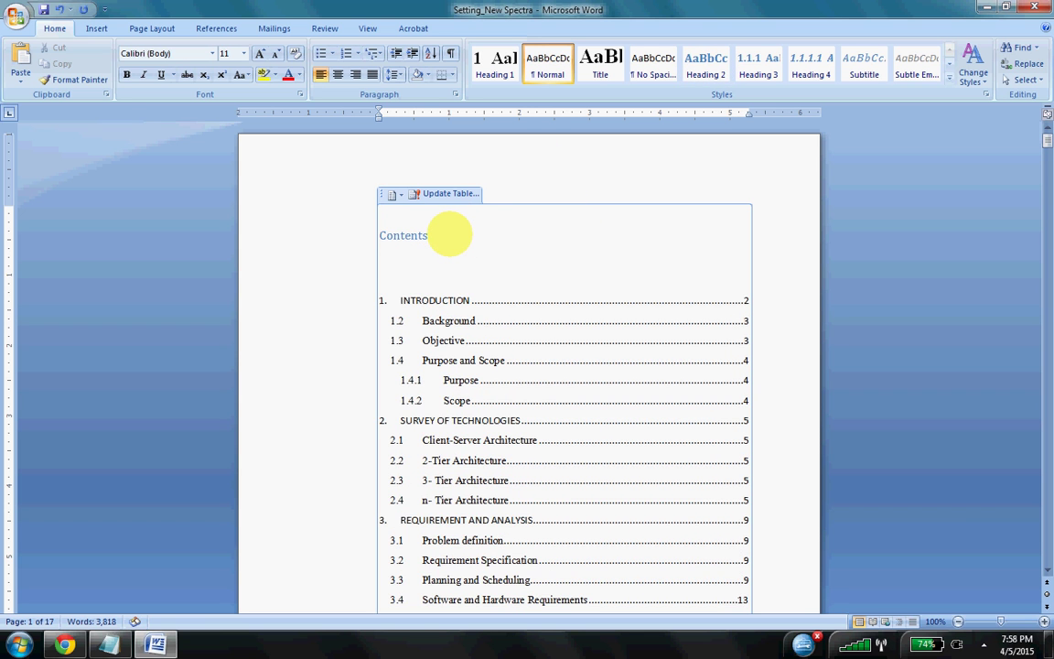
click(358, 231)
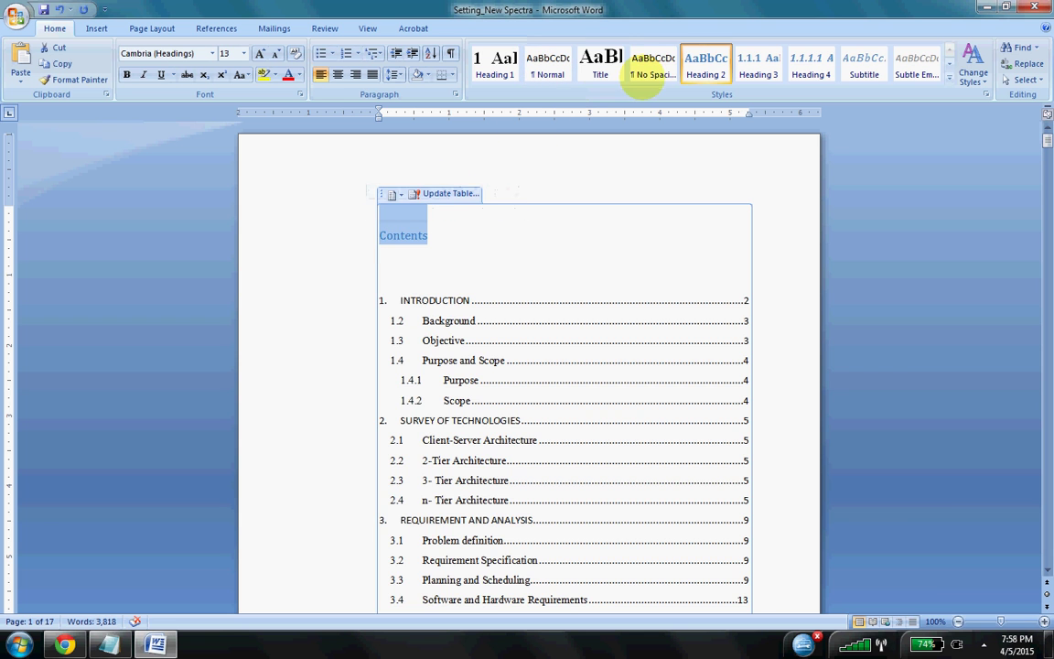
click(494, 64)
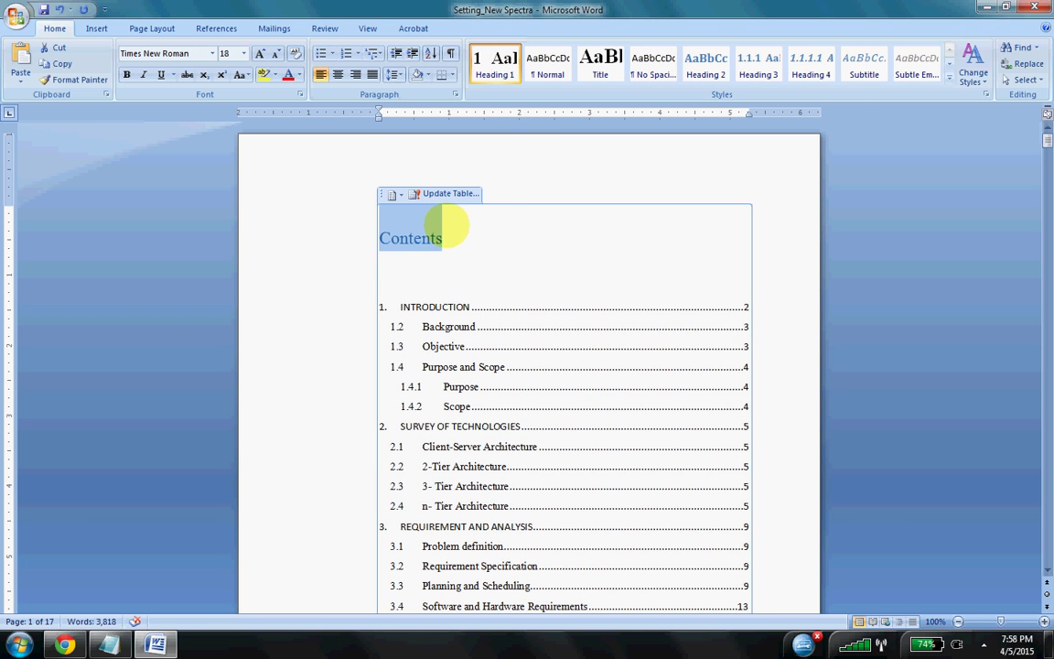
click(446, 234)
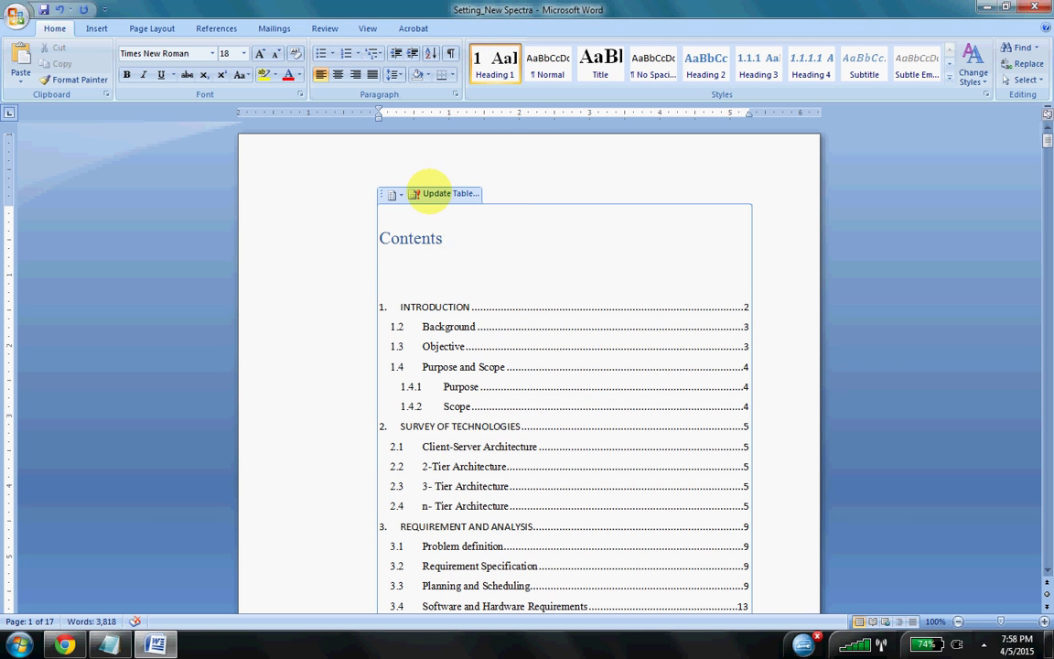
Step: Update the entire table of contents
click(417, 193)
click(490, 319)
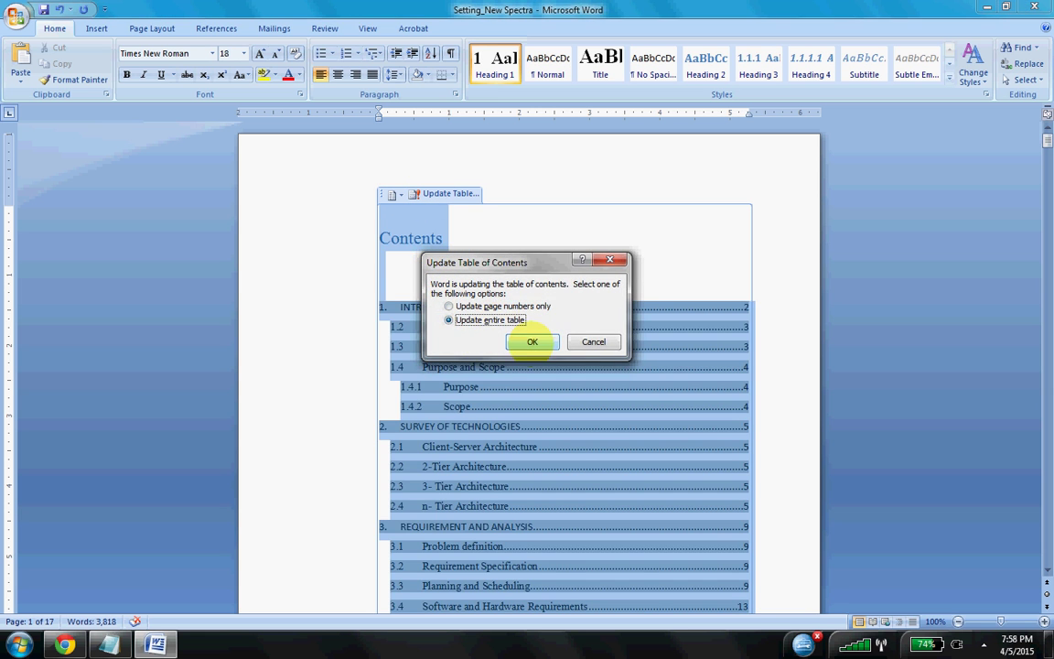
click(531, 342)
click(459, 276)
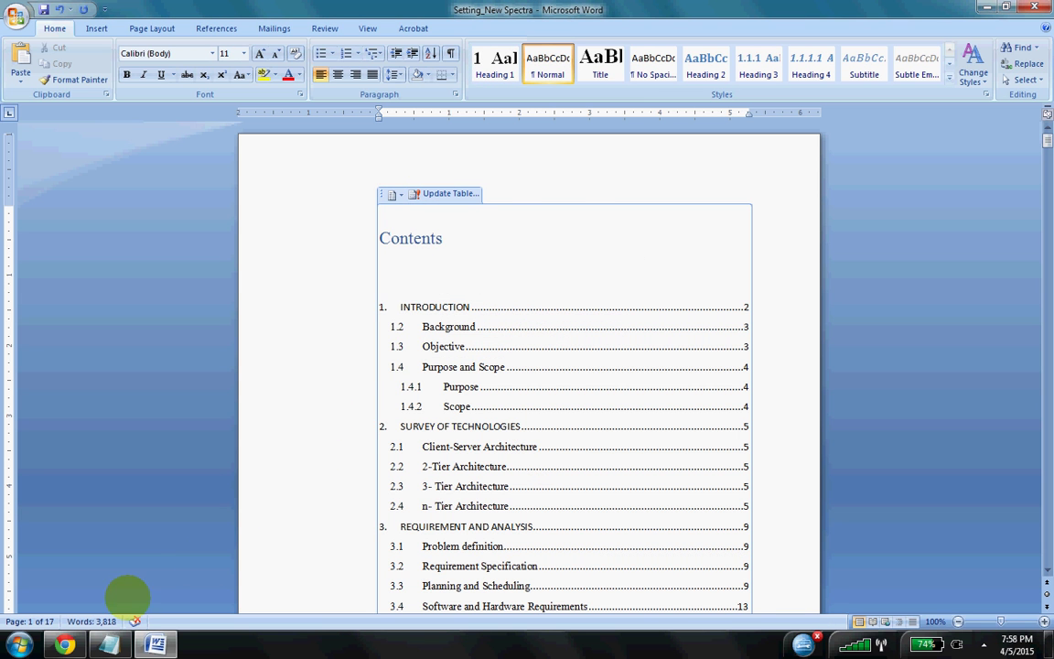
click(63, 642)
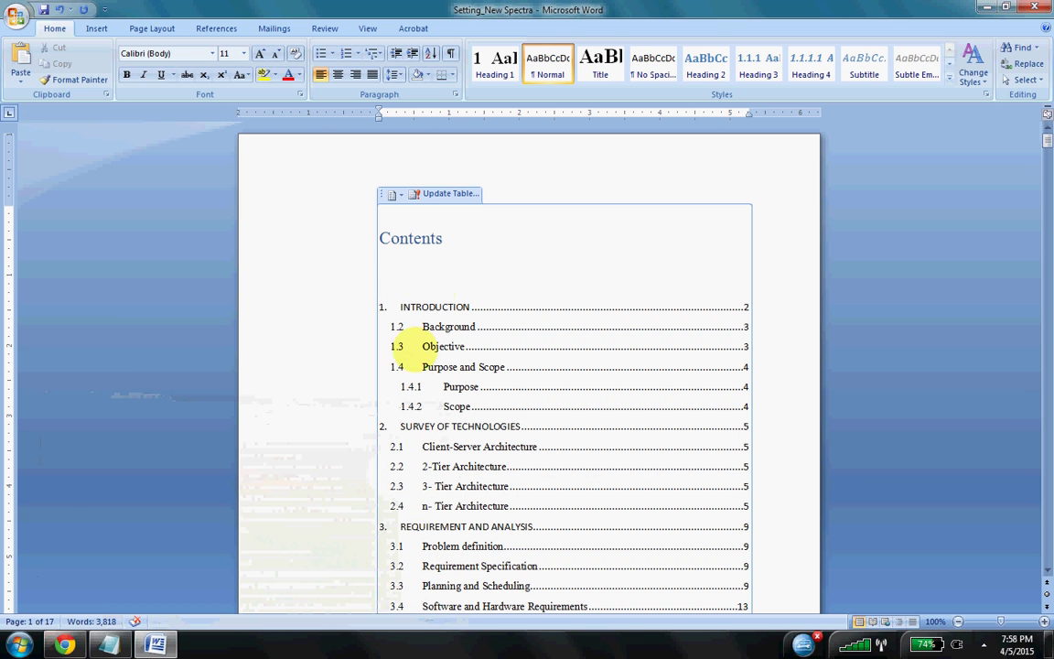
Step: Delete the blank lines and stray text around the Contents title, then save the report
key(Delete)
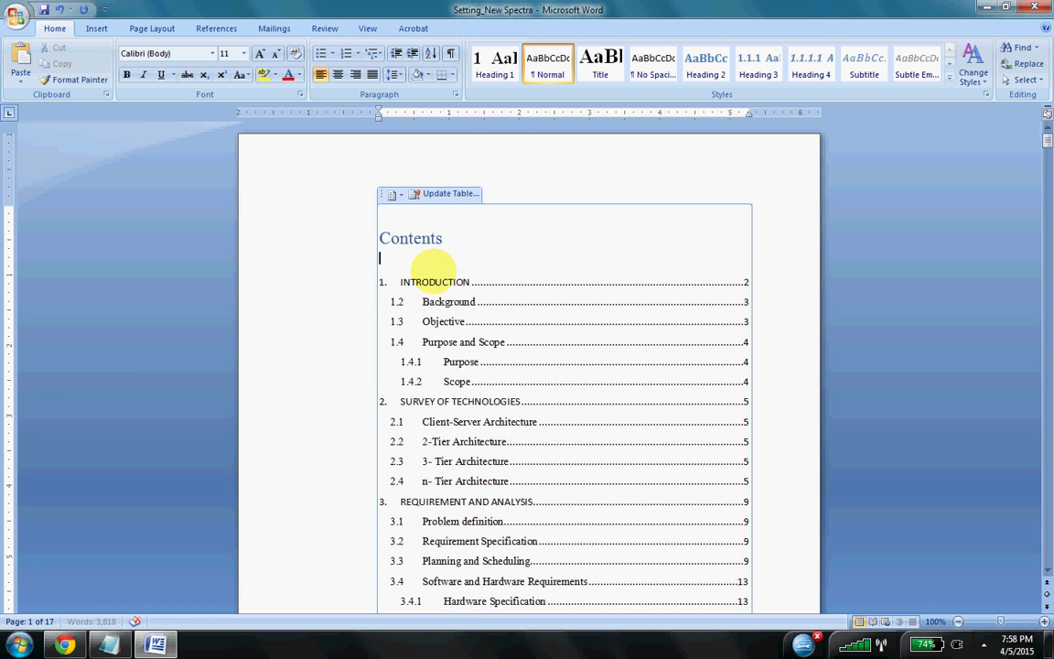
key(Delete)
click(379, 237)
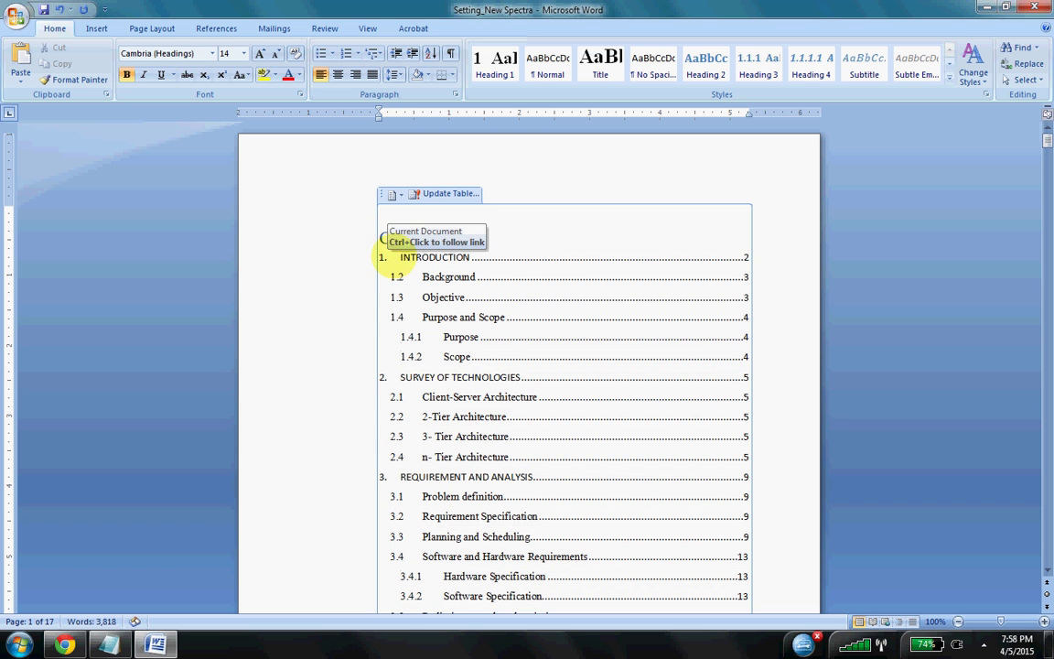
click(426, 228)
text(Tal)
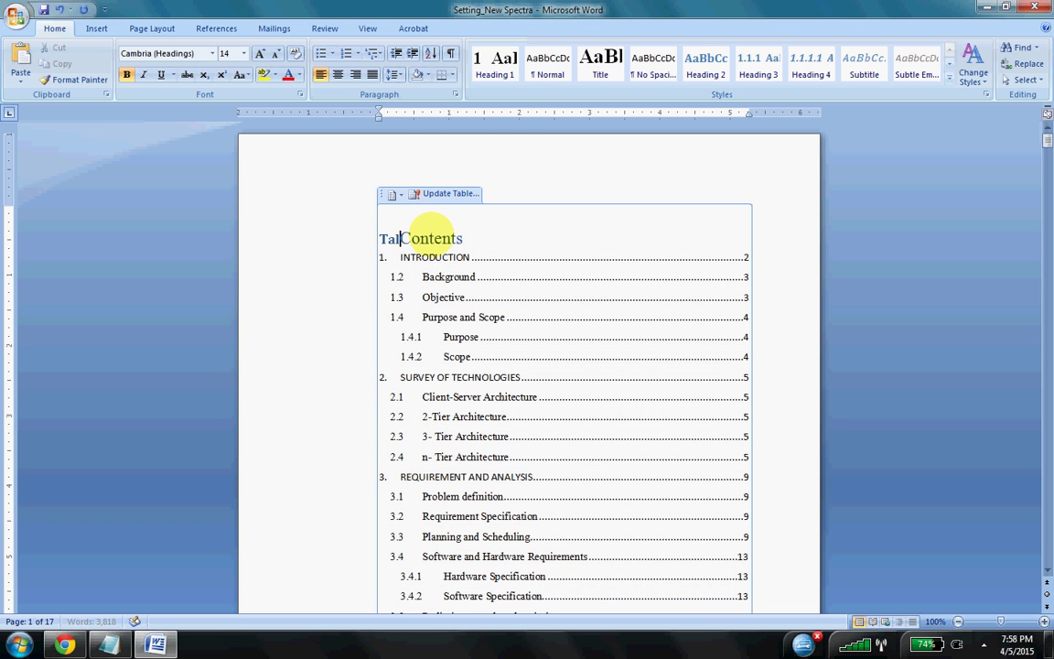
text(e)
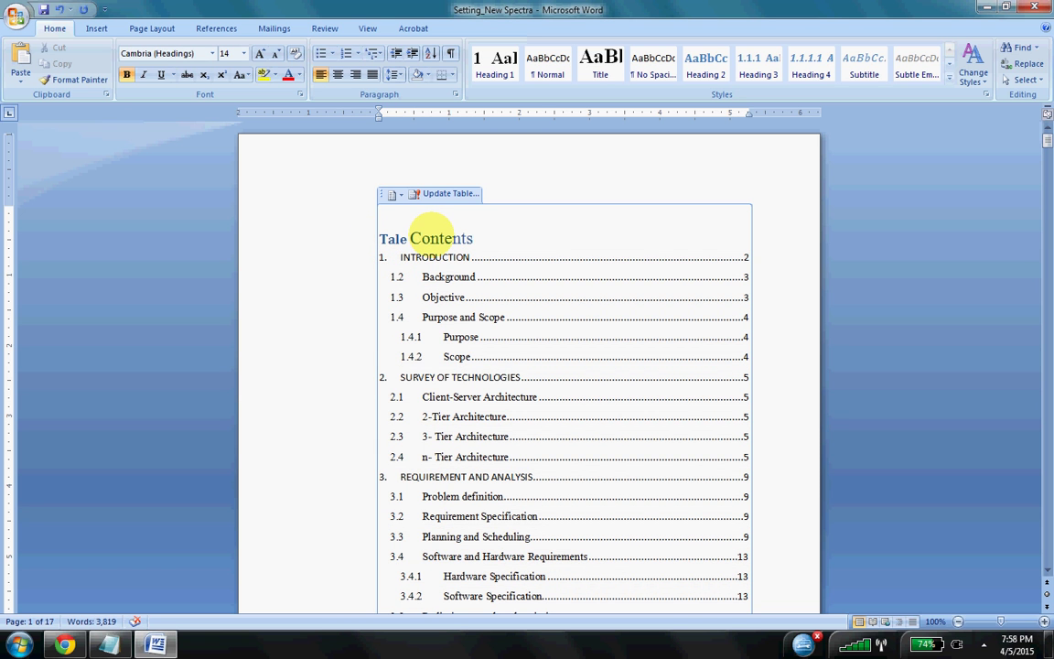
key(BackSpace)
key(BackSpace)
key(BackSpace)
key(BackSpace)
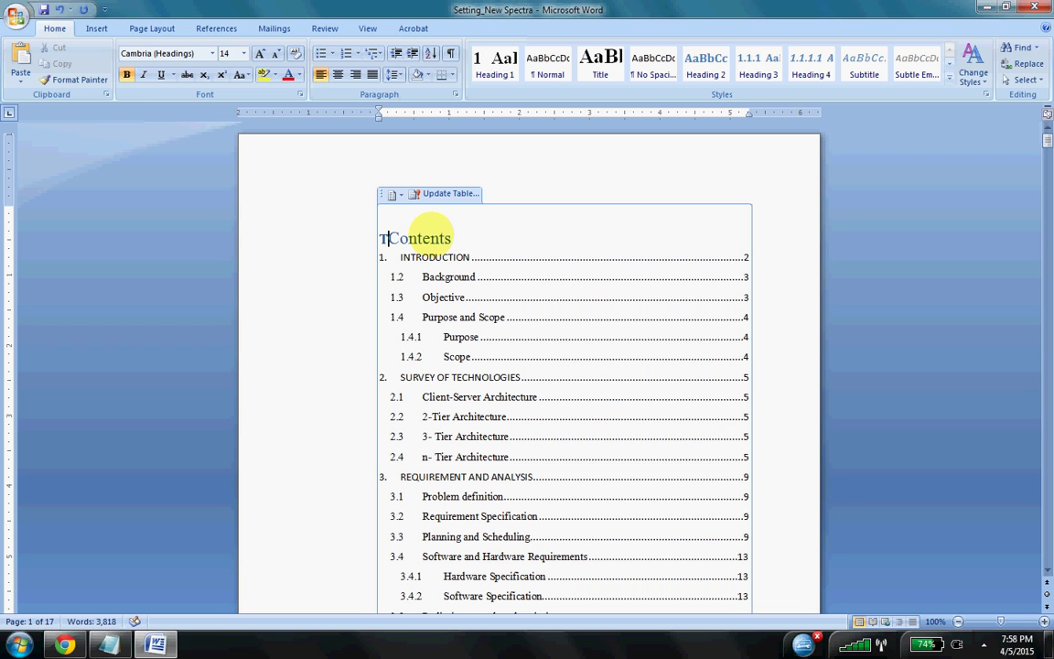
key(BackSpace)
click(43, 9)
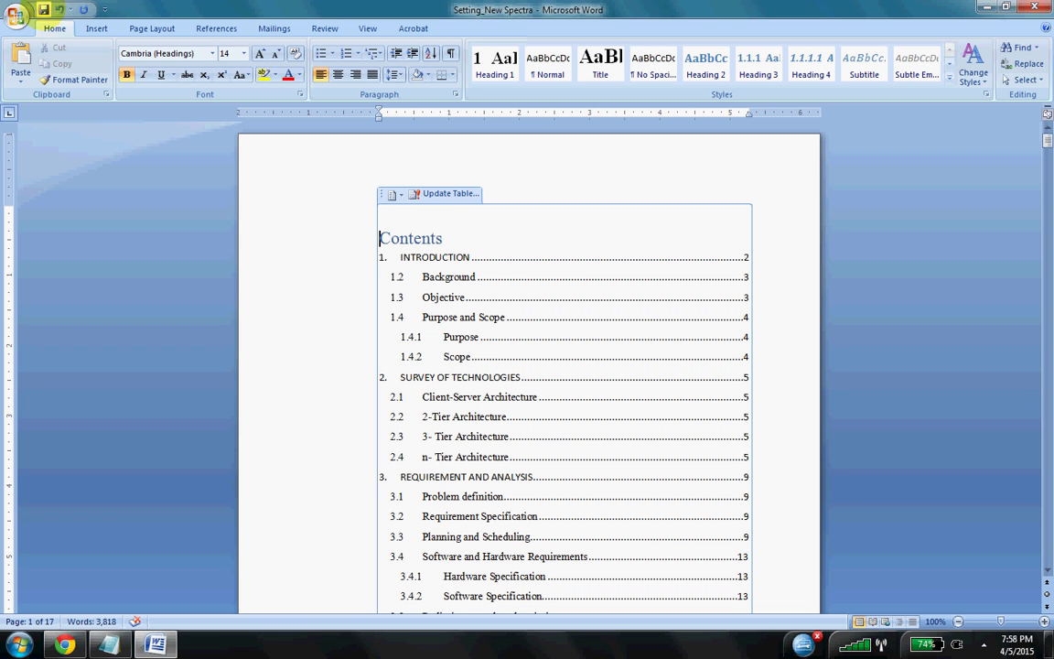
Step: Close the saved report and type 'th' after 'Thanks for watching' in Notepad's closing line
click(1034, 6)
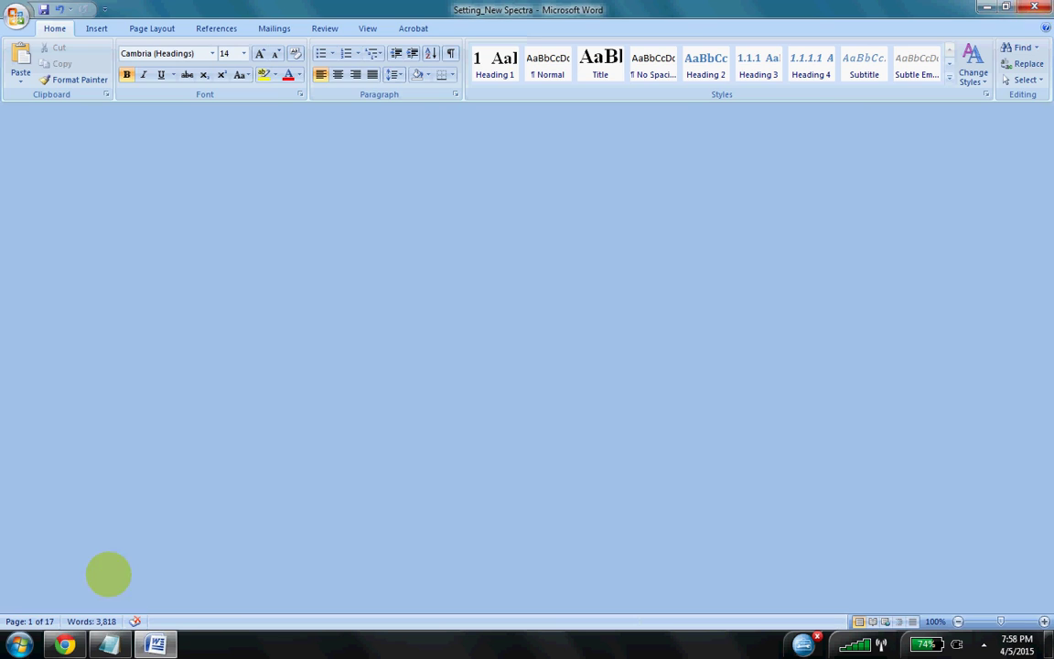
click(741, 418)
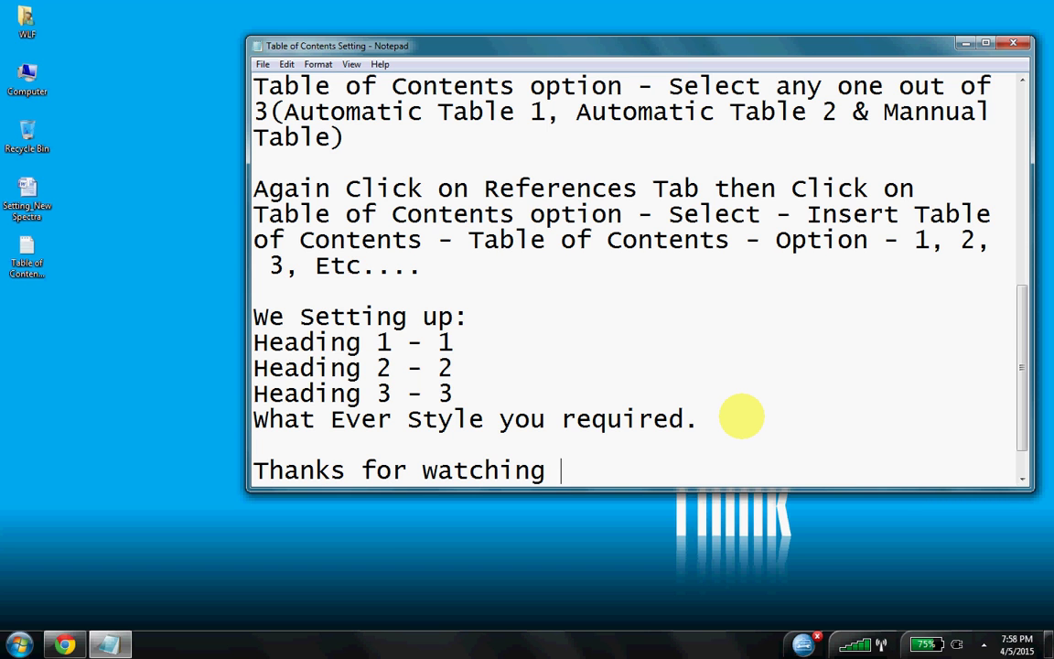
text(this Video)
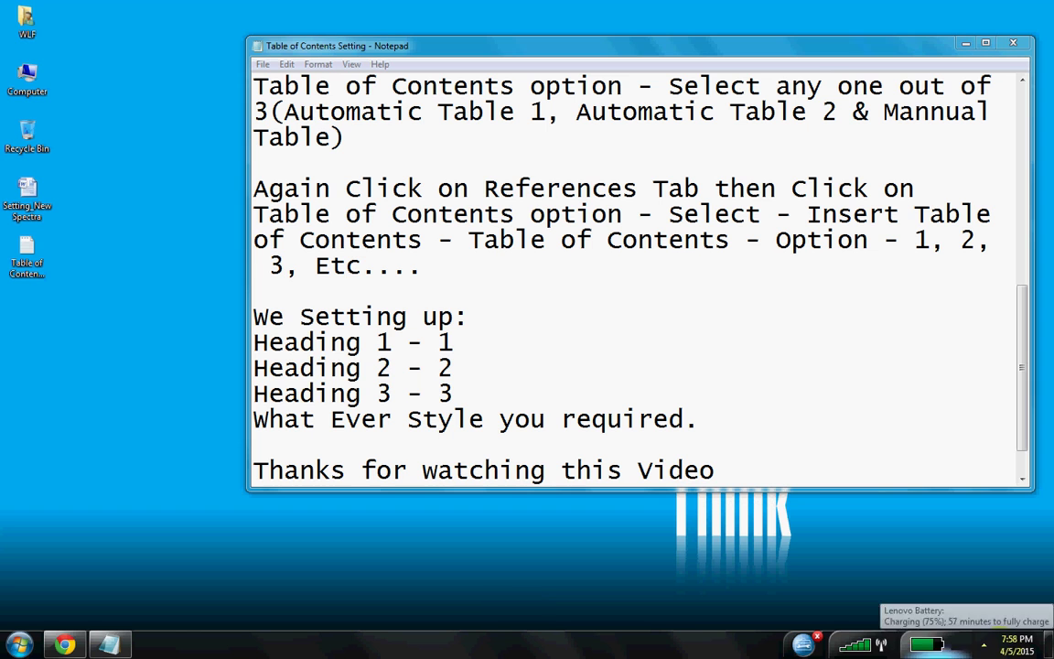
click(984, 645)
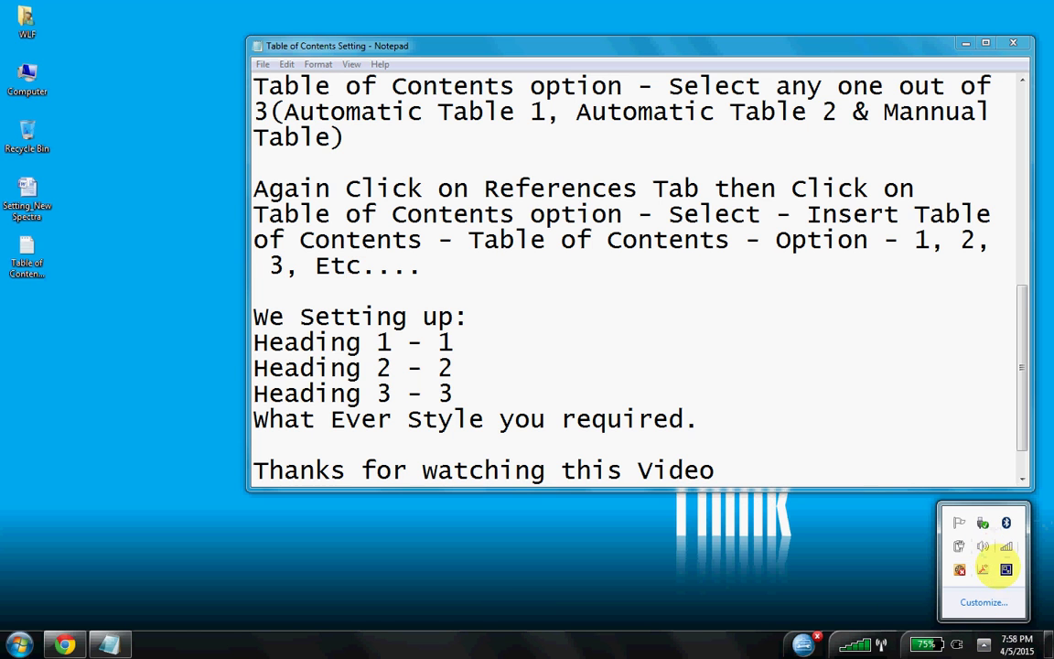